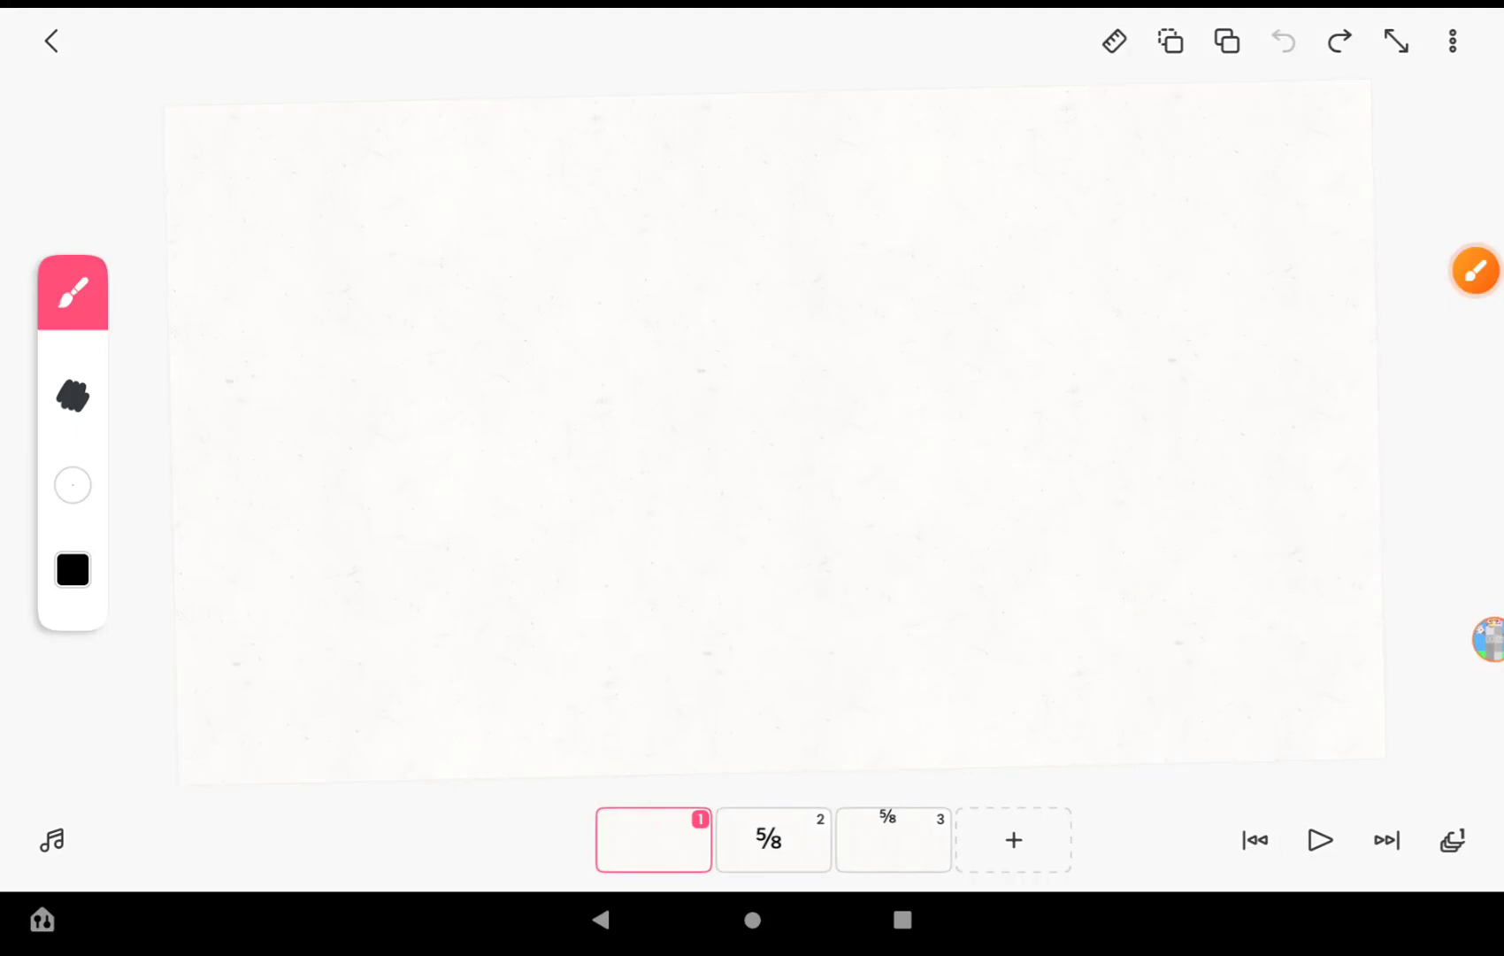
# Step: Scrub the timeline to frame 2's typed 5/8, then on to frame 3
pyautogui.moveTo(774, 838); pyautogui.dragTo(645, 838)
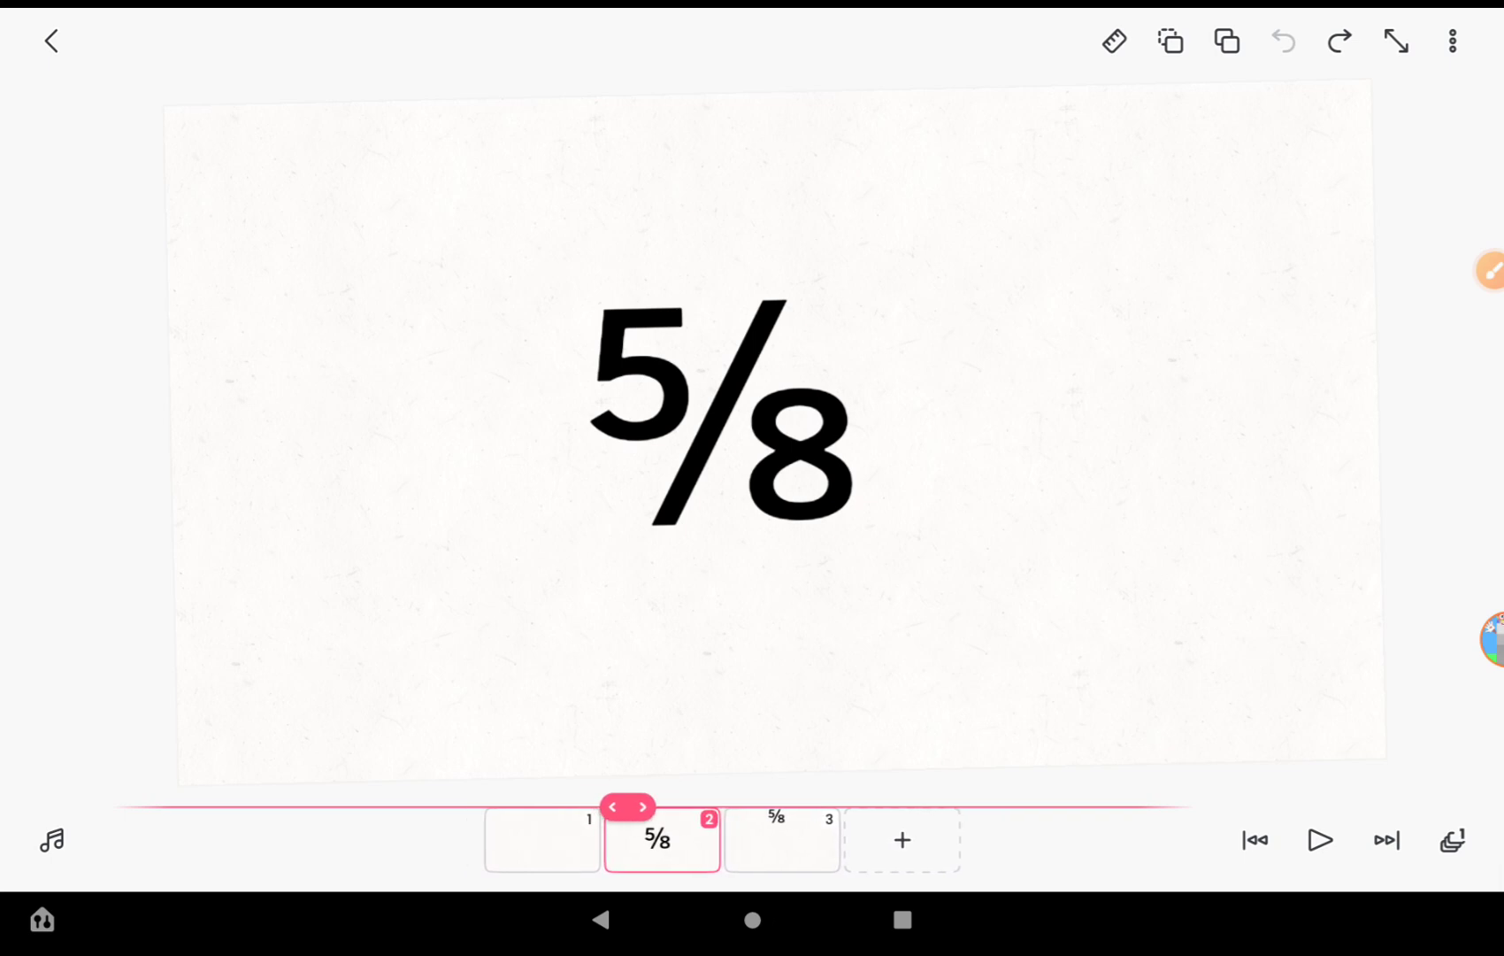
pyautogui.moveTo(764, 838); pyautogui.dragTo(701, 838)
# Step: With onion skin on, trace a 5 over the faint fraction, redrawing at a new brush size
pyautogui.click(1226, 42)
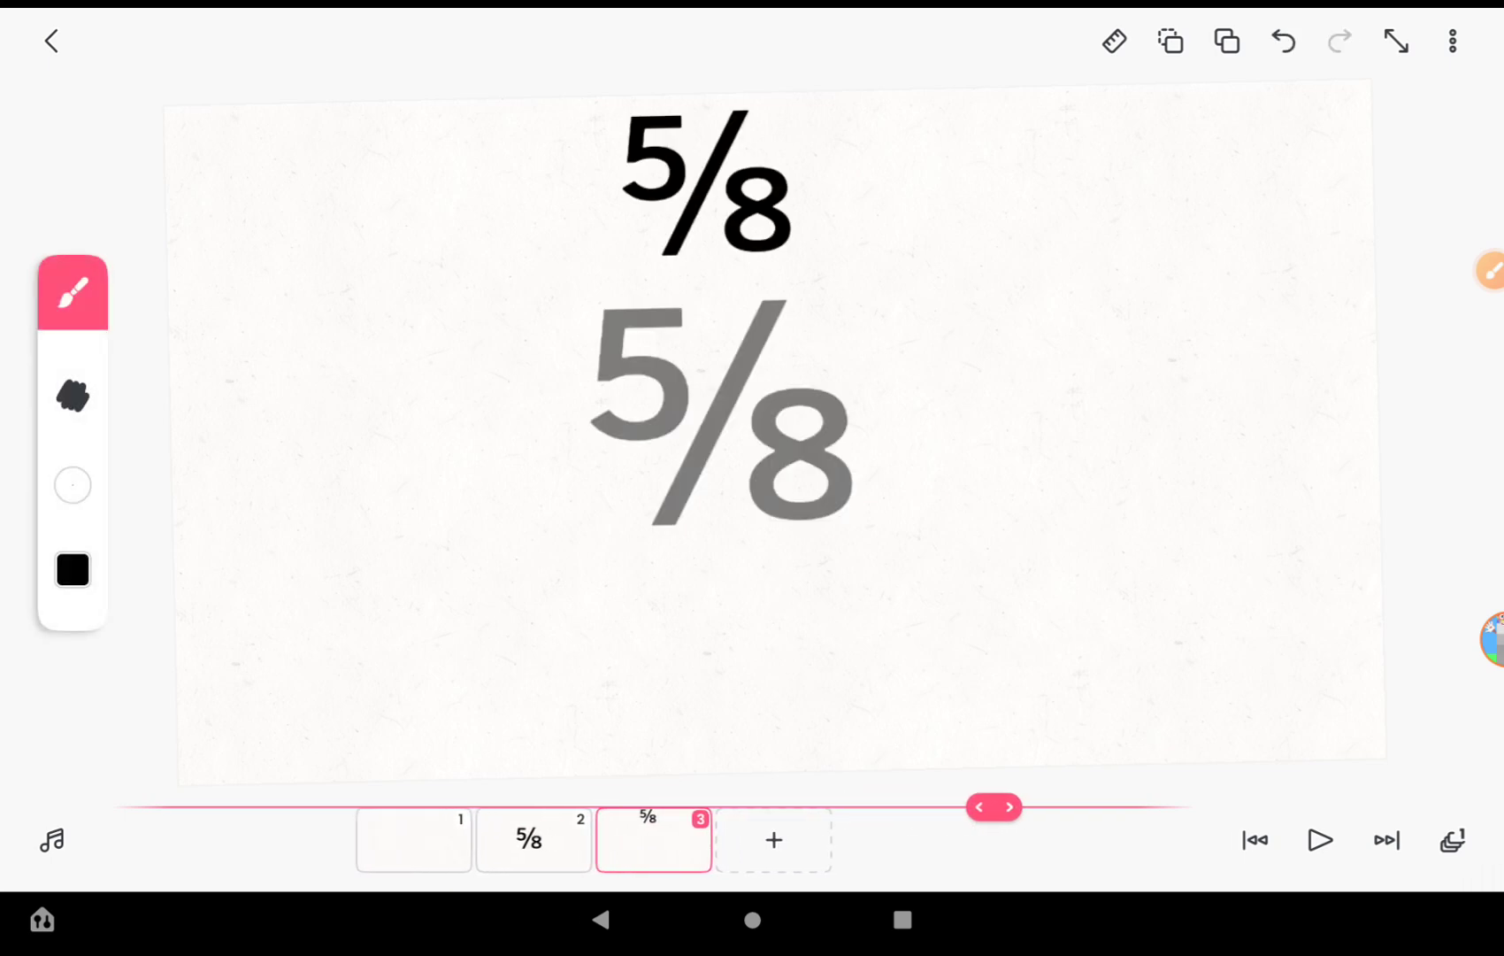
pyautogui.scroll(5, 752, 423)
pyautogui.scroll(-5, 752, 424)
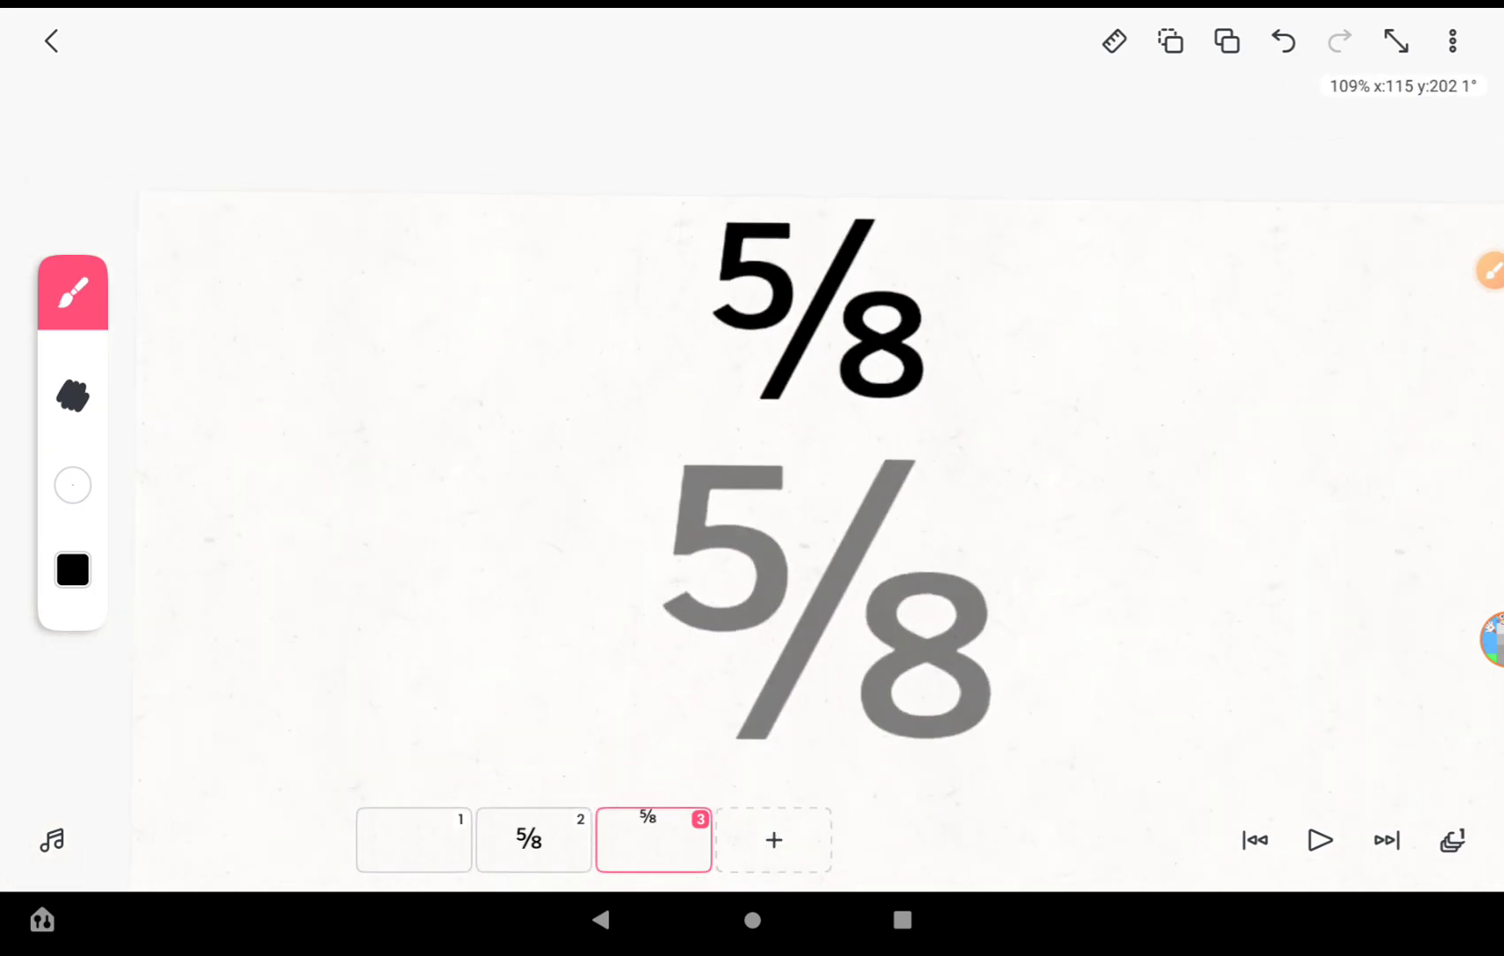
pyautogui.click(769, 388)
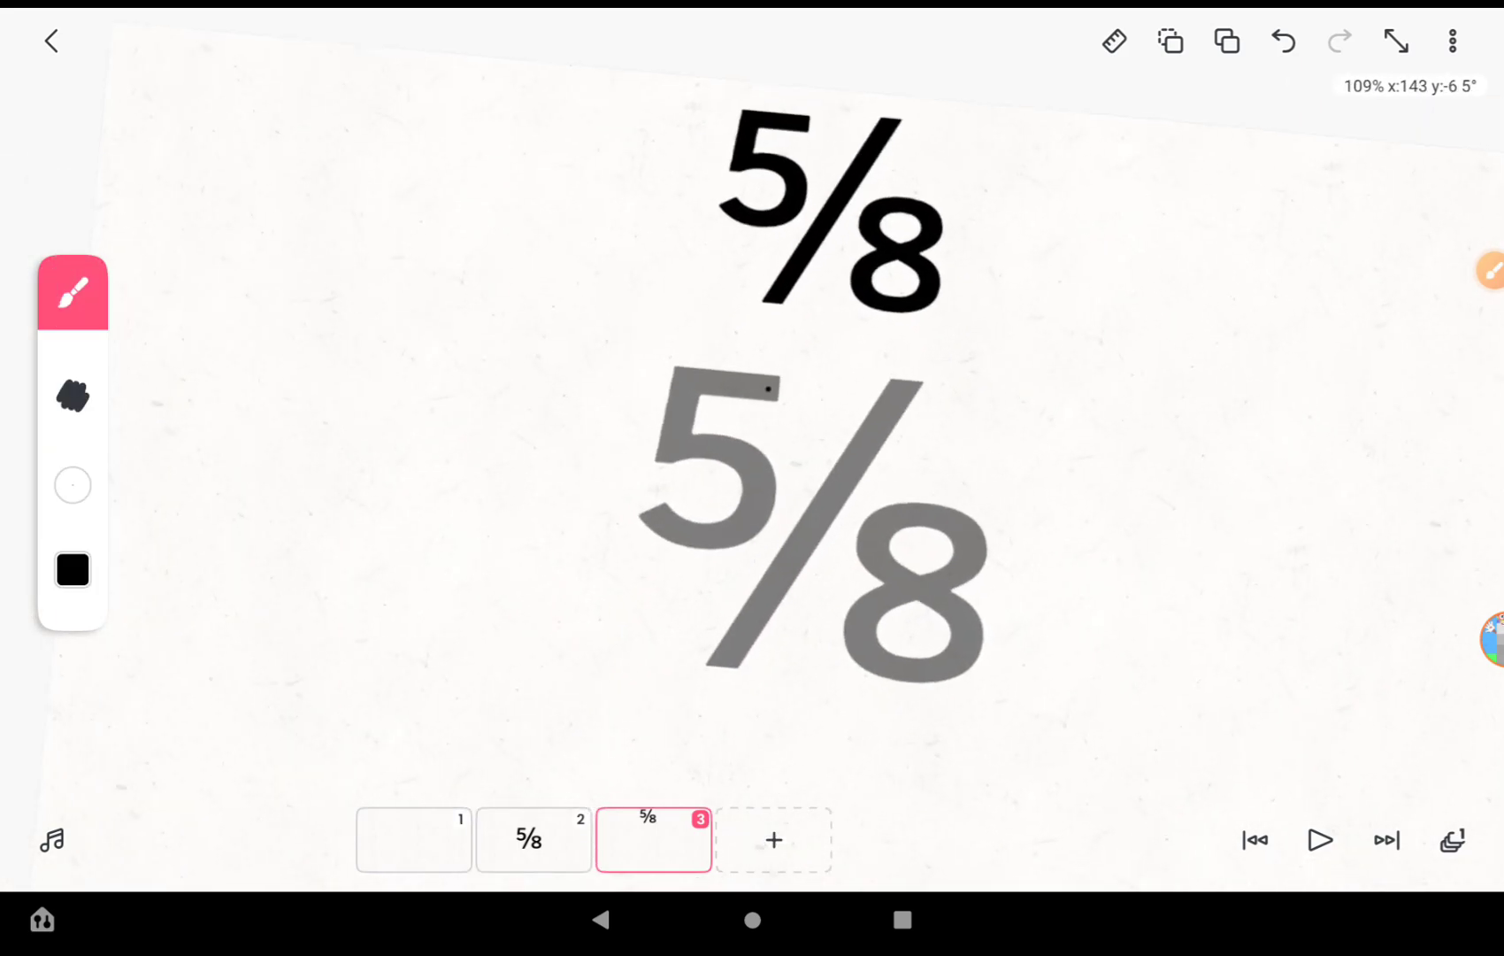
pyautogui.click(1283, 41)
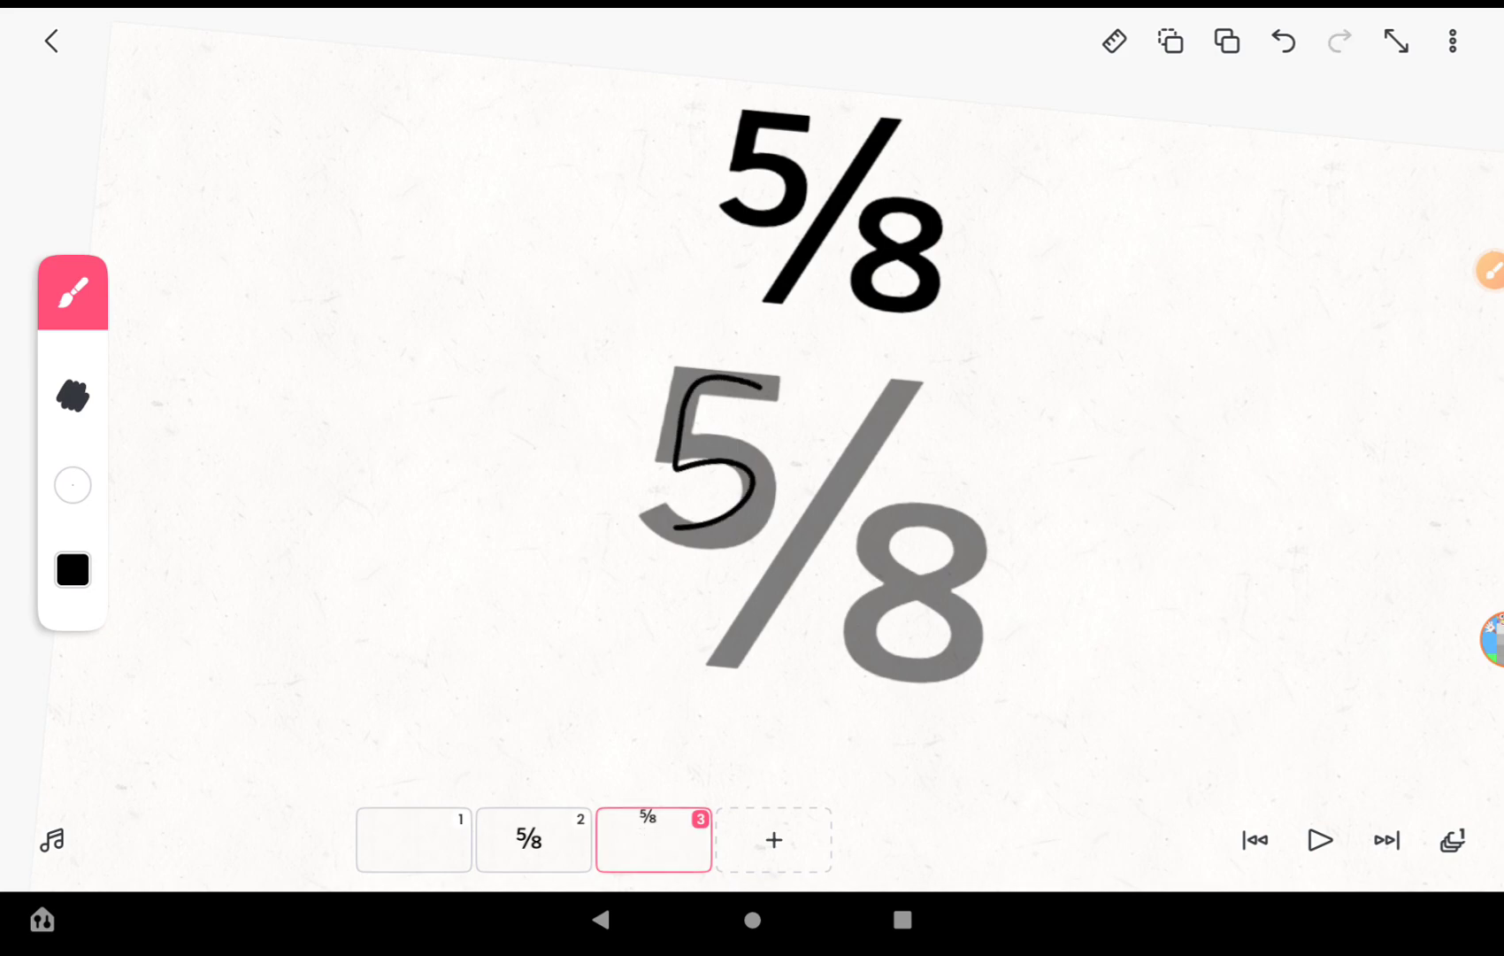
pyautogui.click(1284, 40)
pyautogui.moveTo(175, 510); pyautogui.dragTo(177, 478)
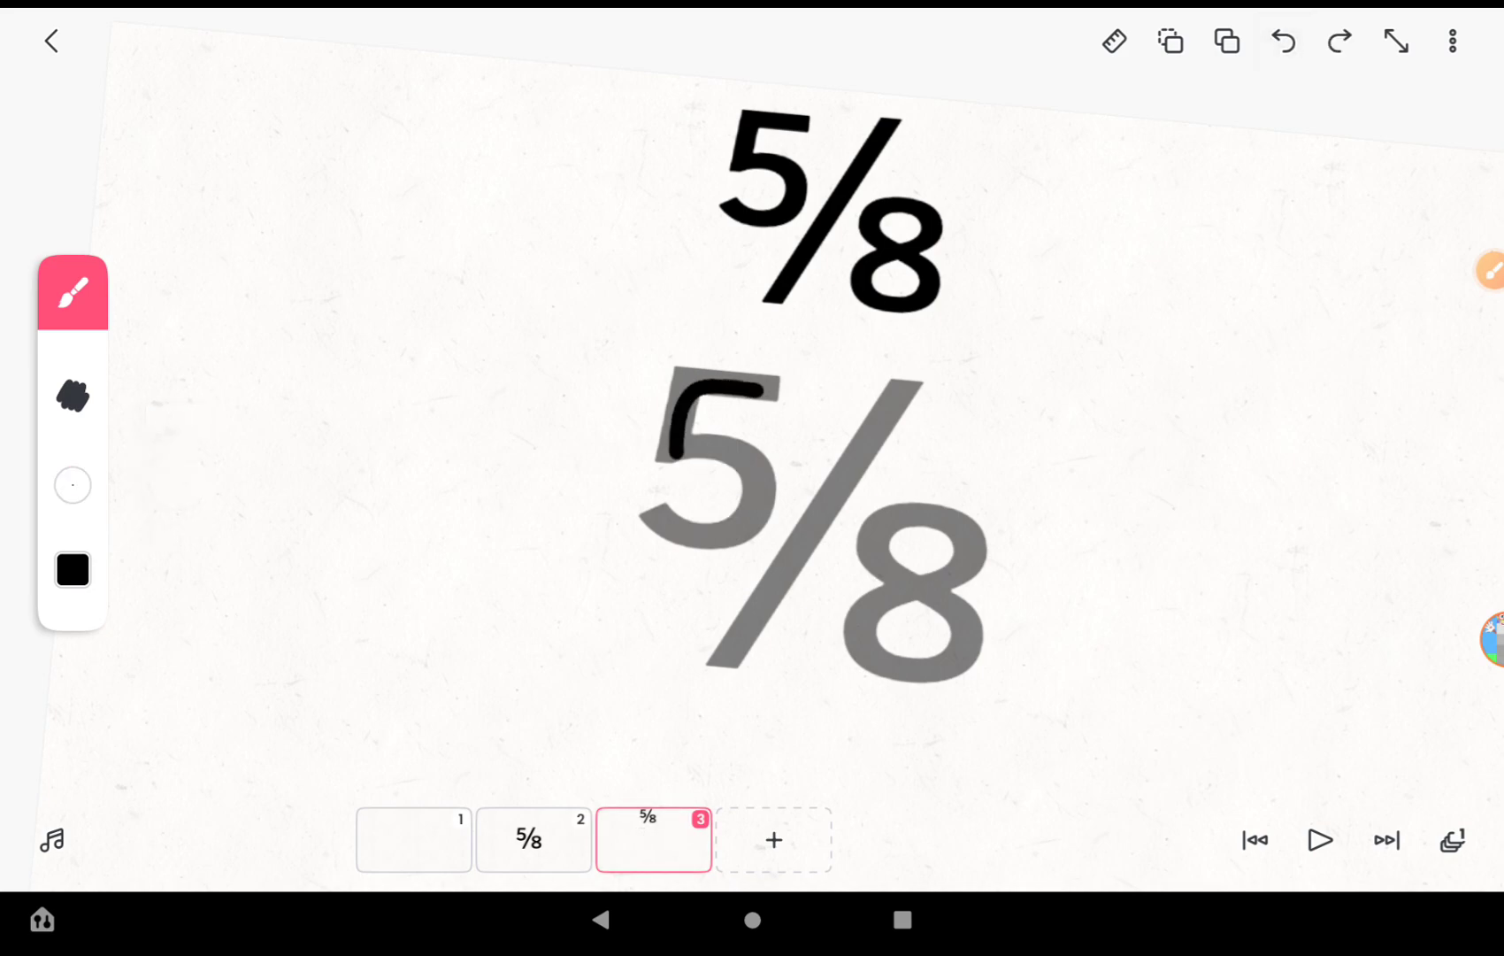
pyautogui.click(785, 298)
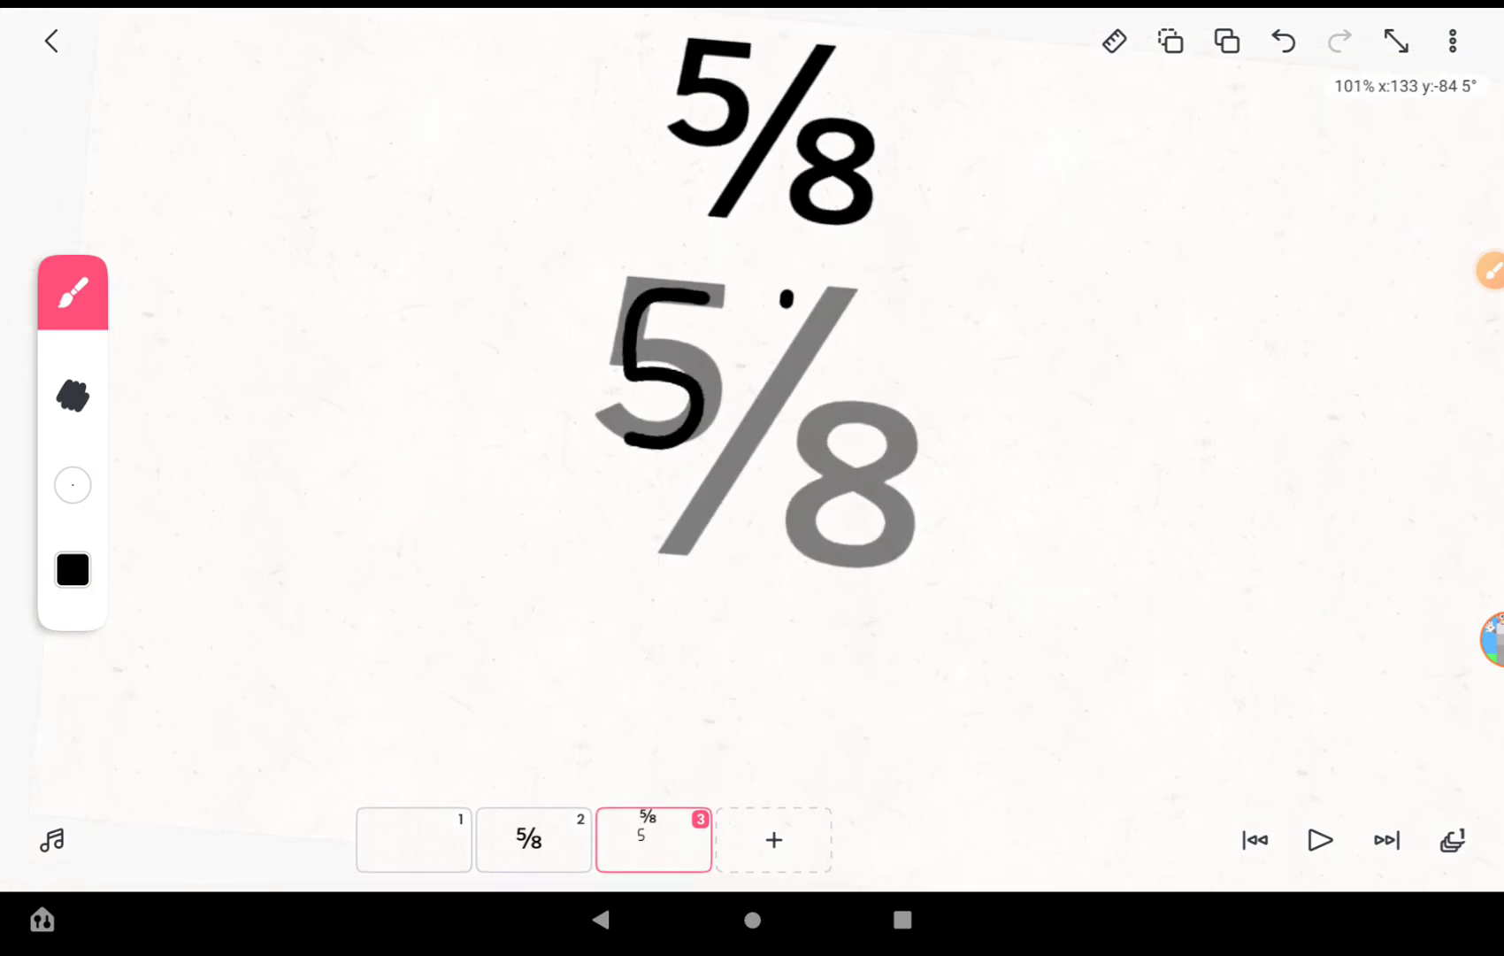
pyautogui.scroll(3, 823, 409)
pyautogui.scroll(3, 823, 410)
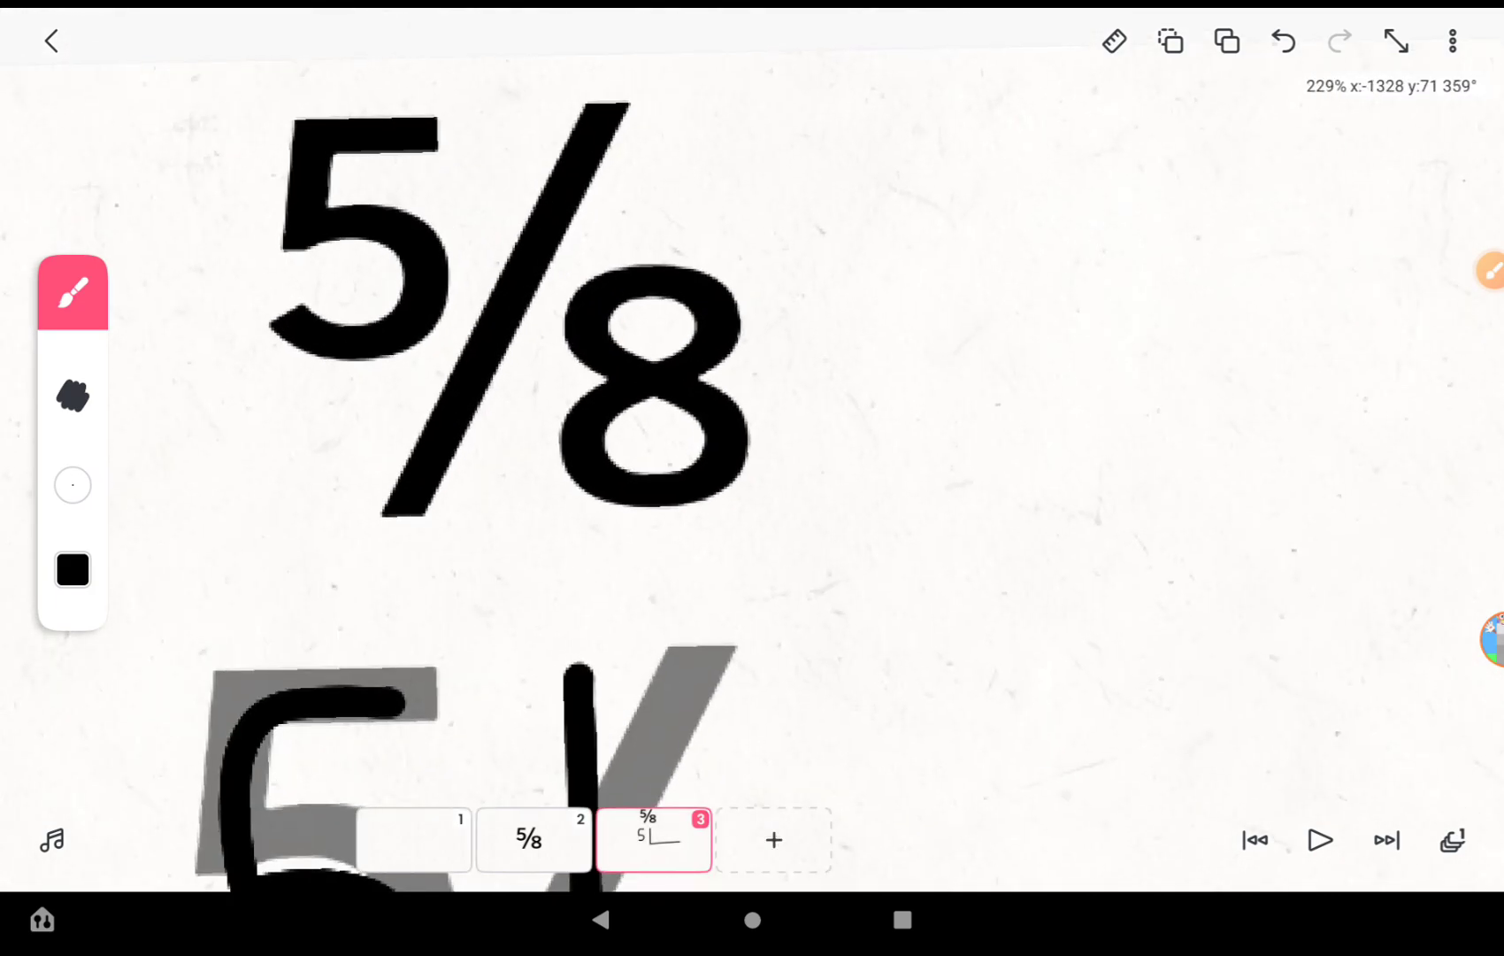
pyautogui.scroll(-4, 823, 411)
pyautogui.scroll(-3, 822, 411)
pyautogui.scroll(4, 752, 411)
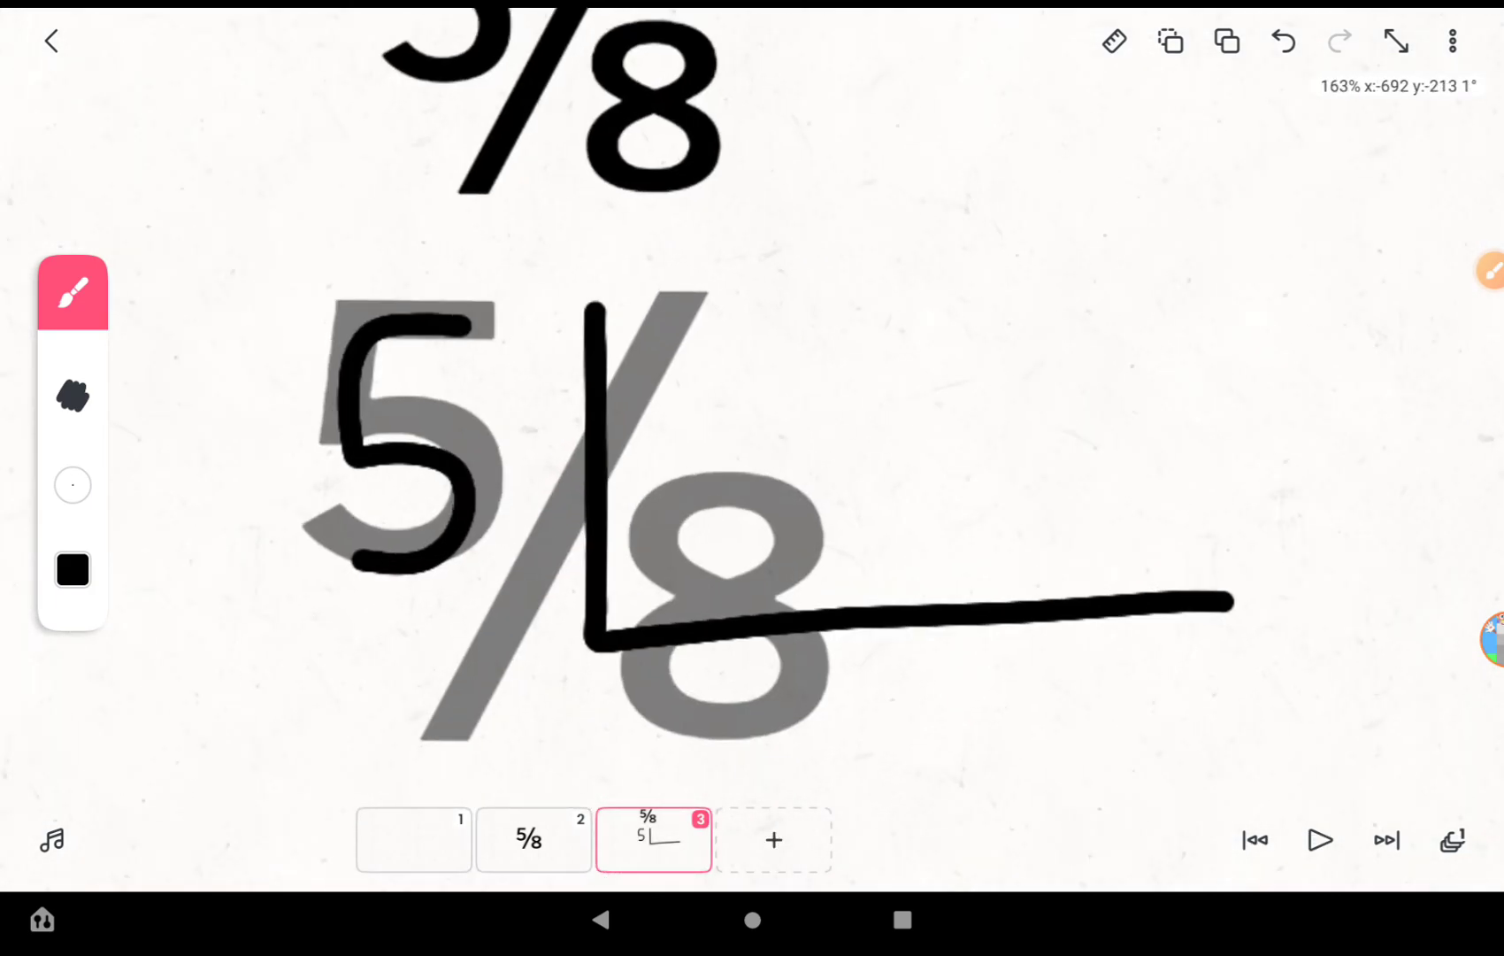
pyautogui.scroll(-3, 752, 471)
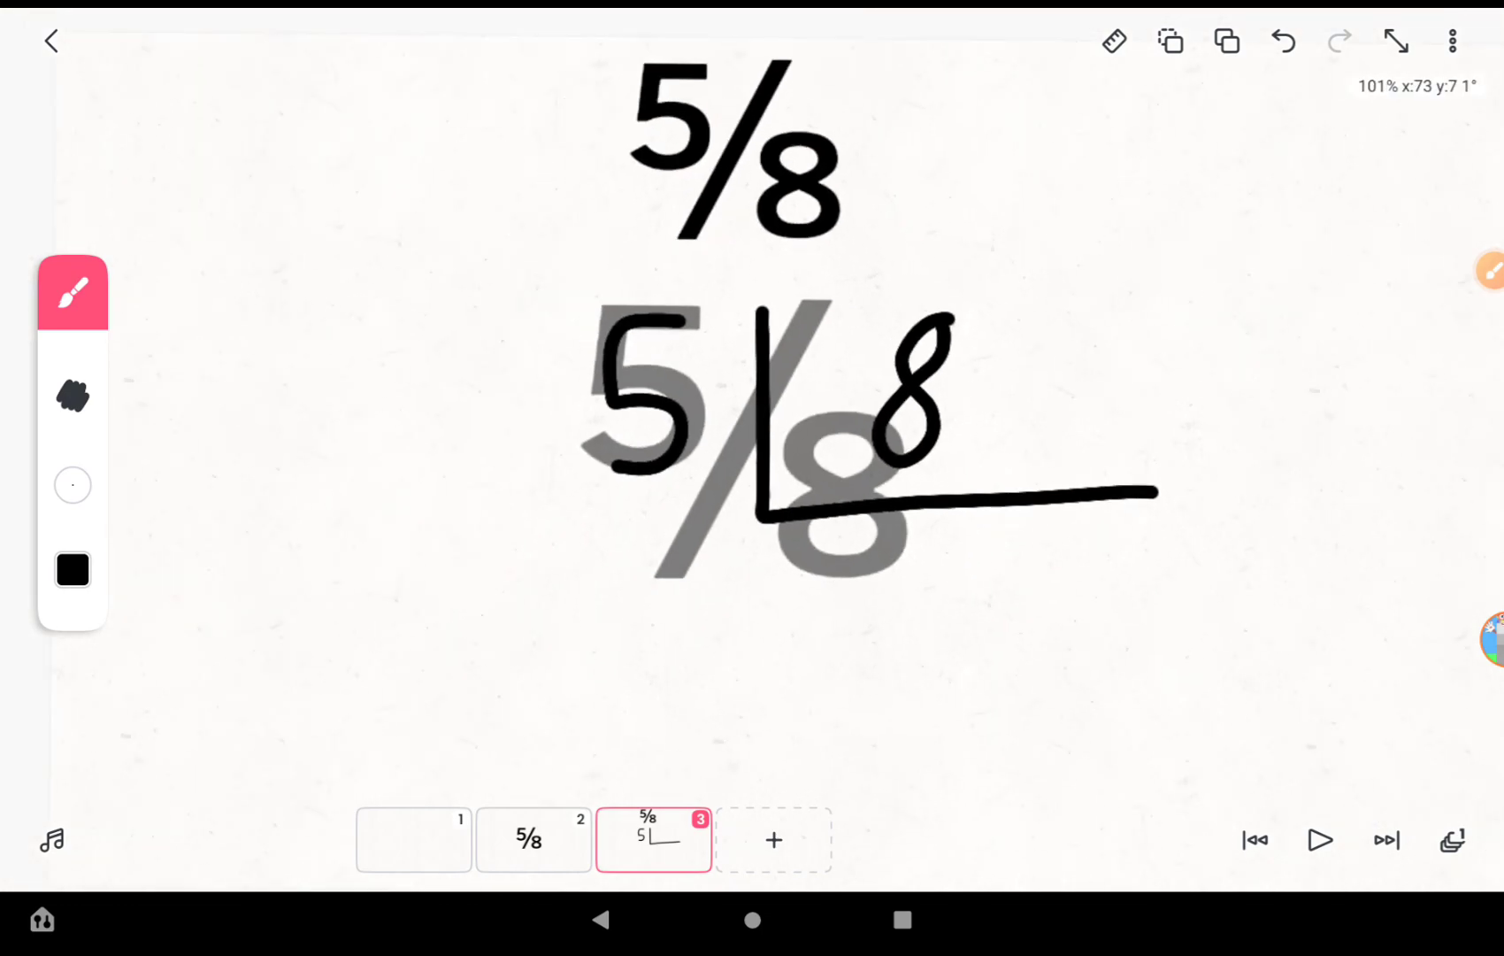
pyautogui.scroll(-2, 752, 470)
pyautogui.scroll(2, 752, 470)
pyautogui.scroll(3, 753, 410)
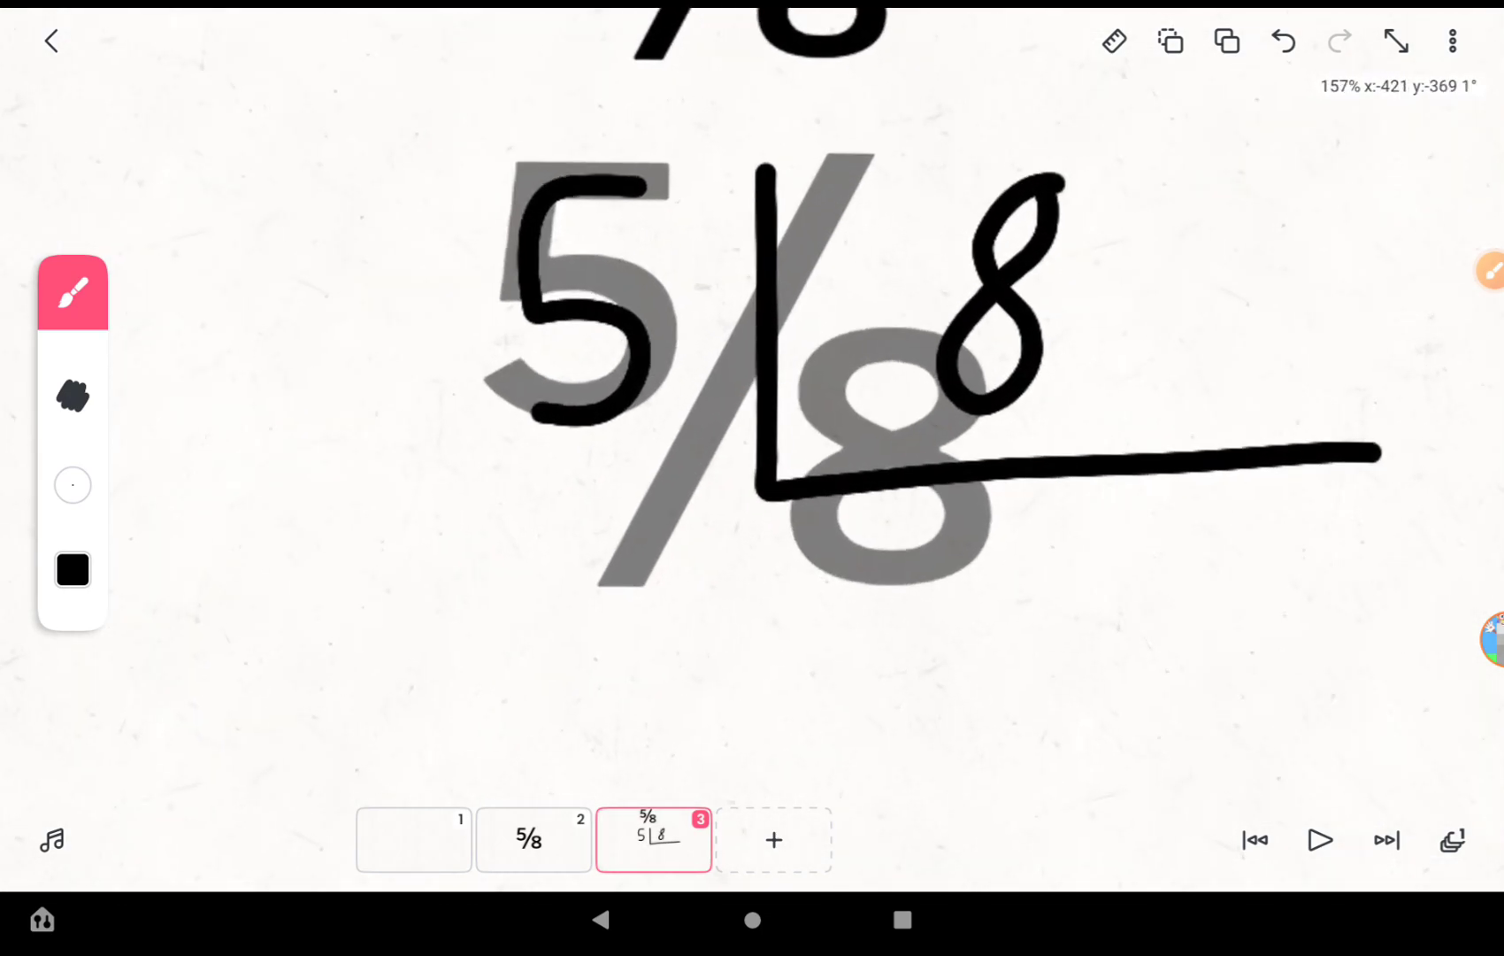
pyautogui.scroll(-2, 752, 410)
pyautogui.scroll(3, 753, 411)
pyautogui.scroll(3, 752, 410)
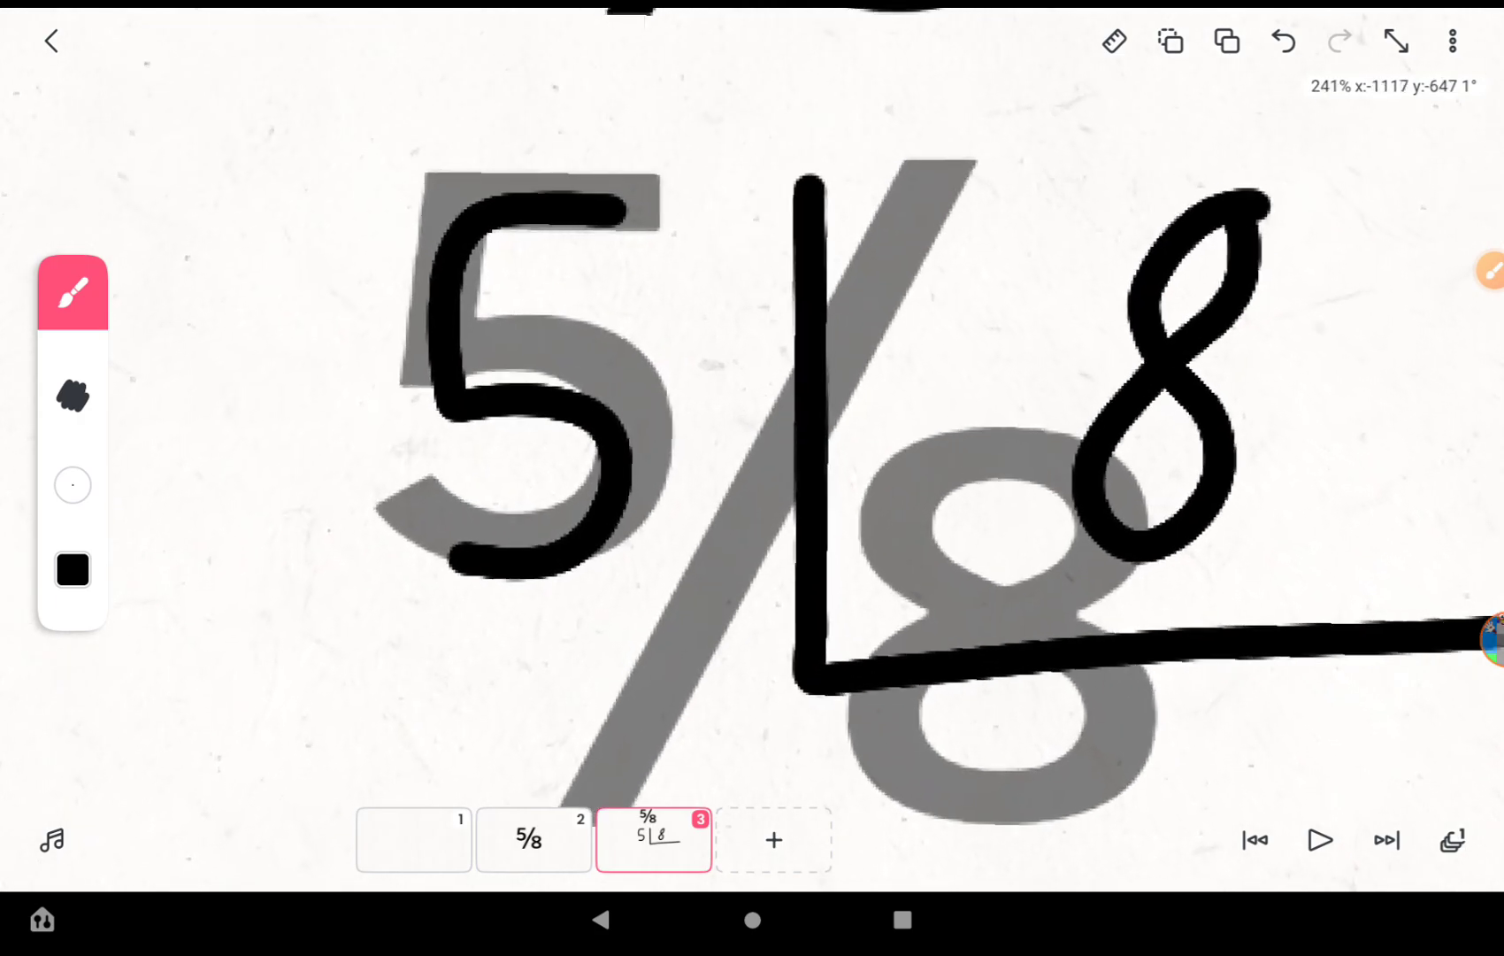
pyautogui.scroll(-2, 752, 410)
pyautogui.scroll(3, 752, 410)
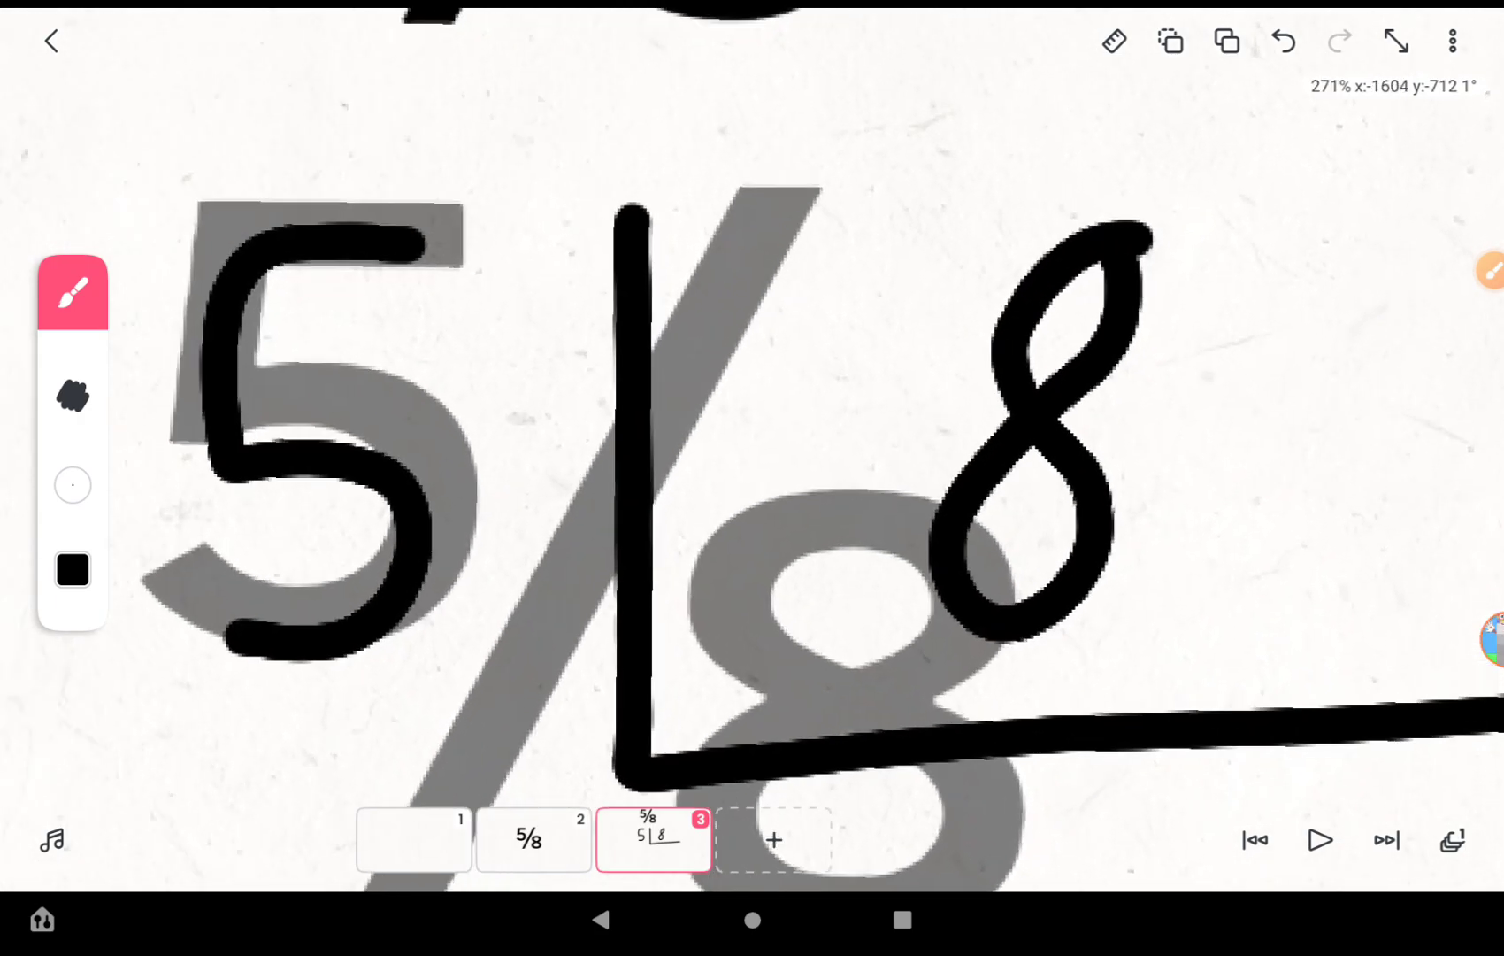
pyautogui.scroll(2, 752, 411)
pyautogui.scroll(-3, 752, 411)
pyautogui.scroll(-3, 752, 411)
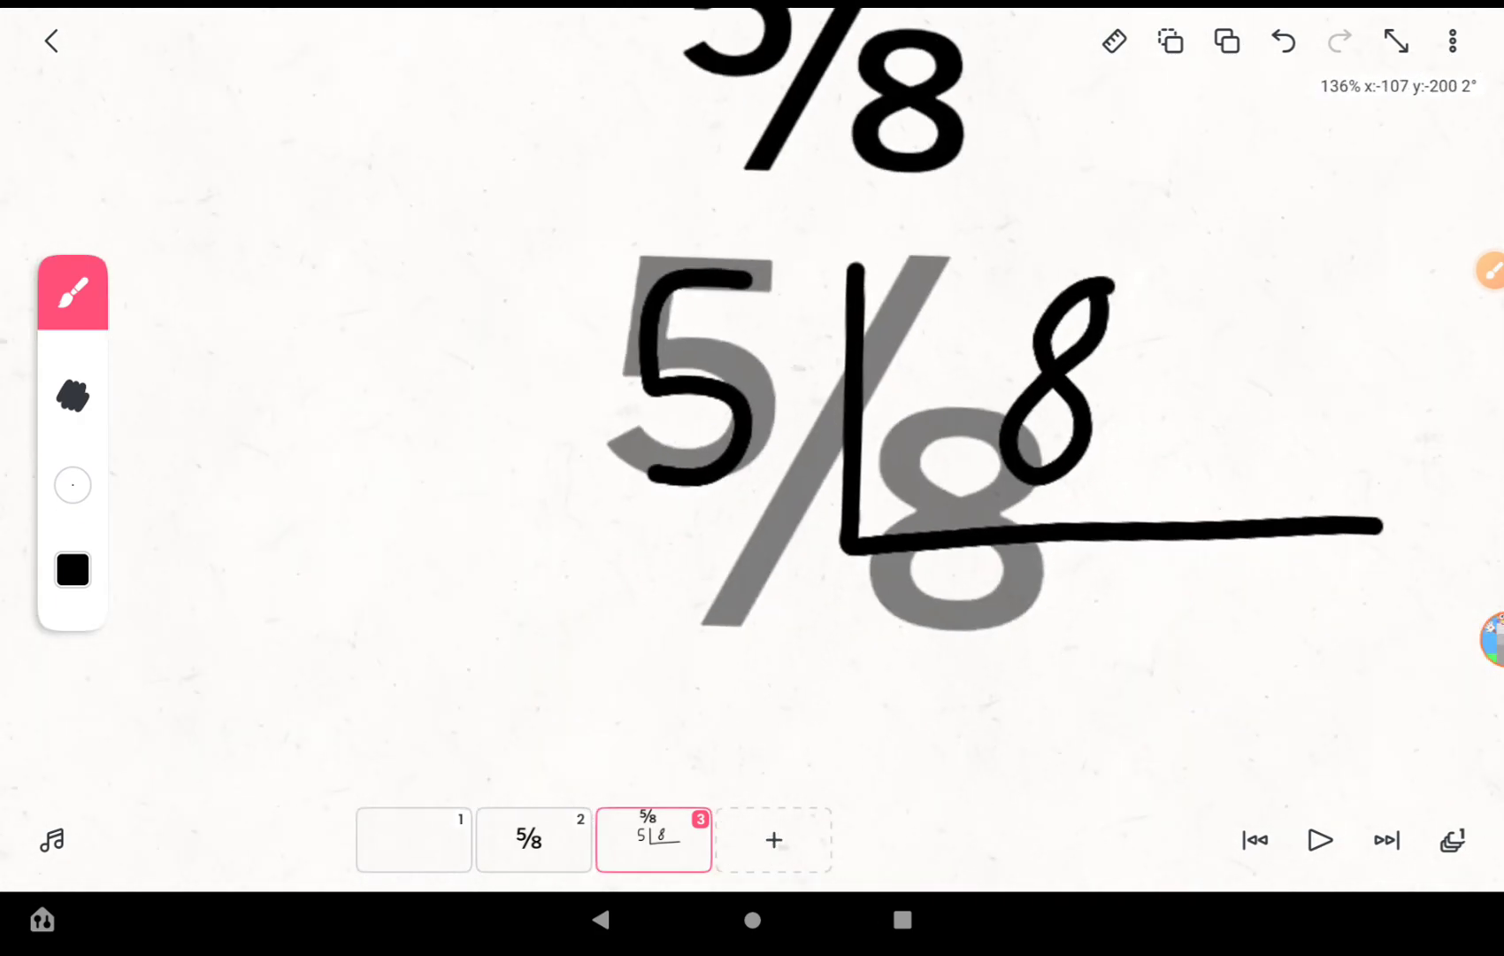
pyautogui.scroll(3, 752, 410)
pyautogui.scroll(-3, 752, 410)
pyautogui.scroll(-2, 752, 411)
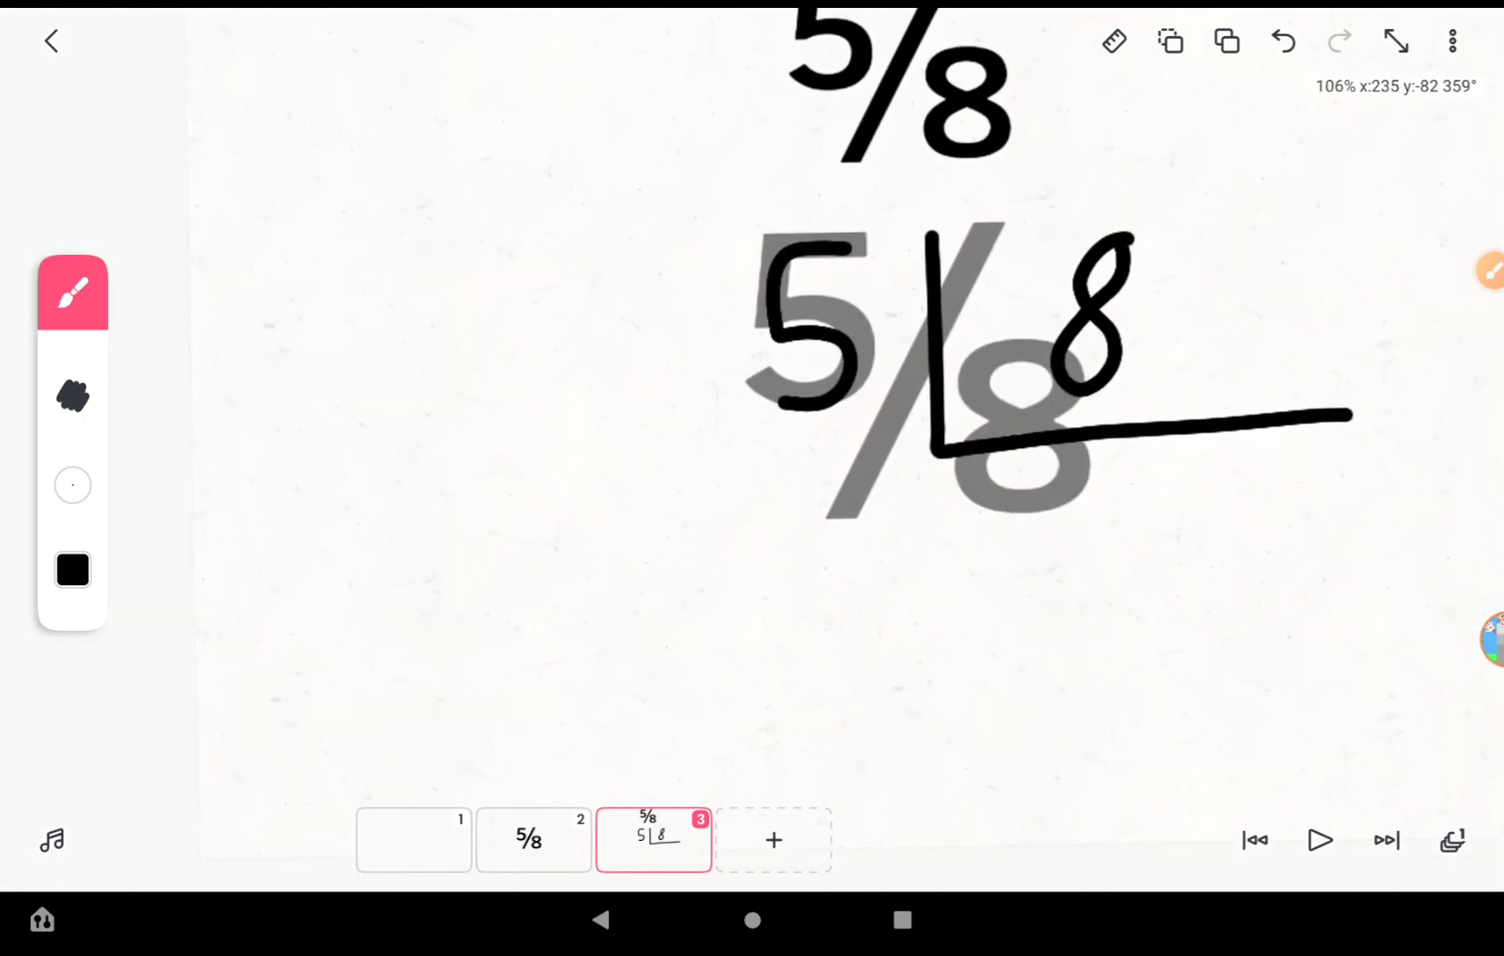
pyautogui.scroll(2, 752, 411)
pyautogui.scroll(3, 753, 410)
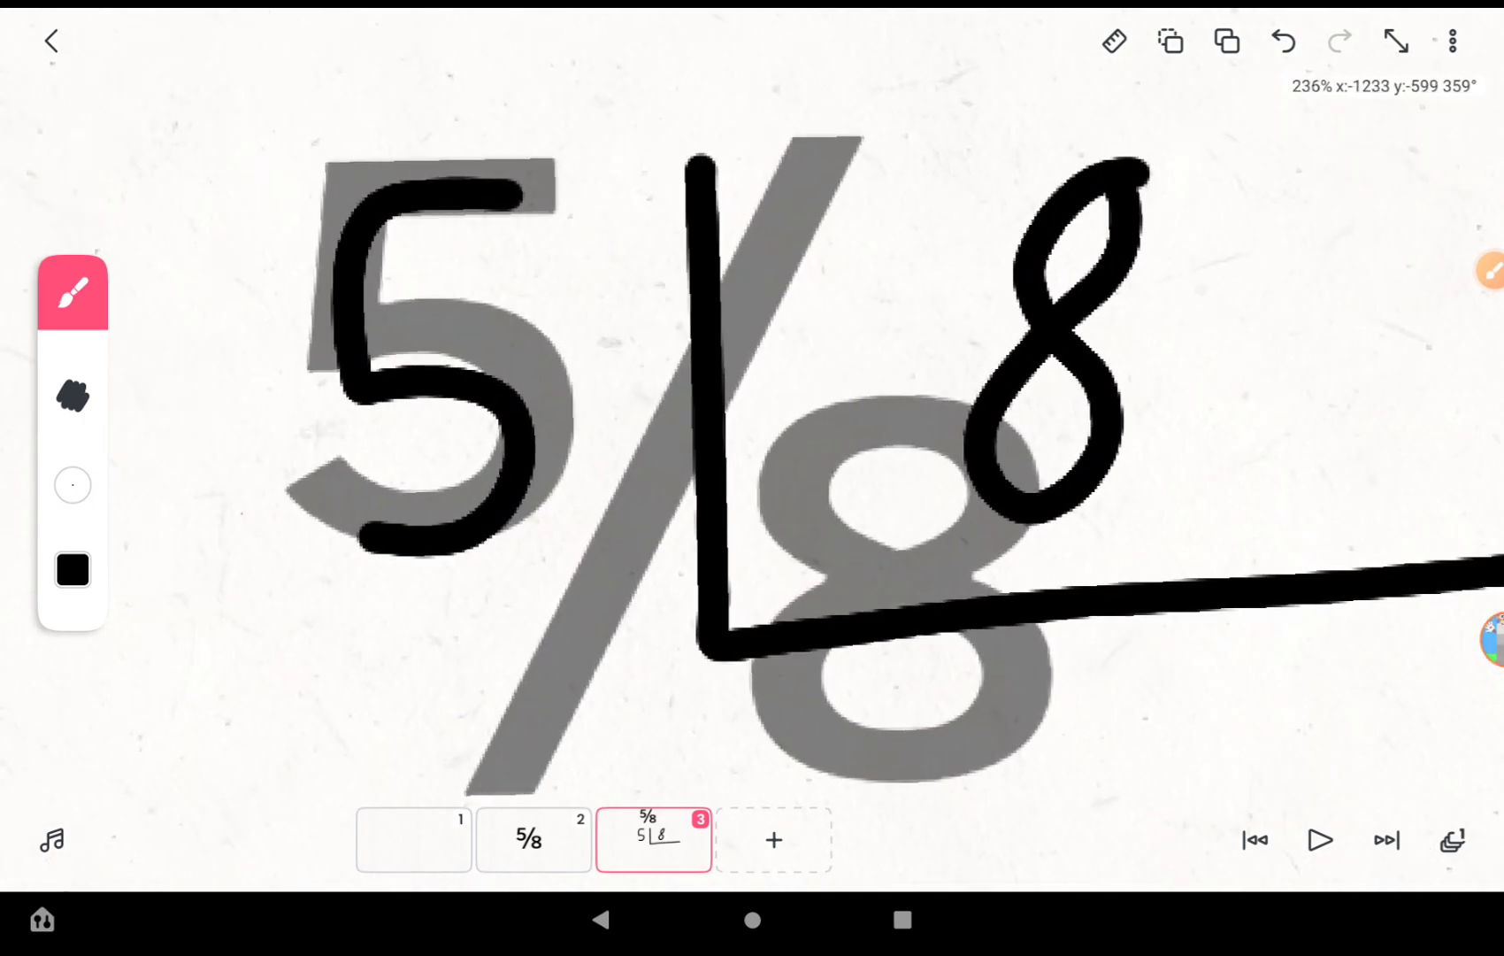
pyautogui.scroll(-2, 752, 411)
pyautogui.scroll(-3, 752, 411)
pyautogui.scroll(-3, 752, 410)
pyautogui.scroll(3, 753, 411)
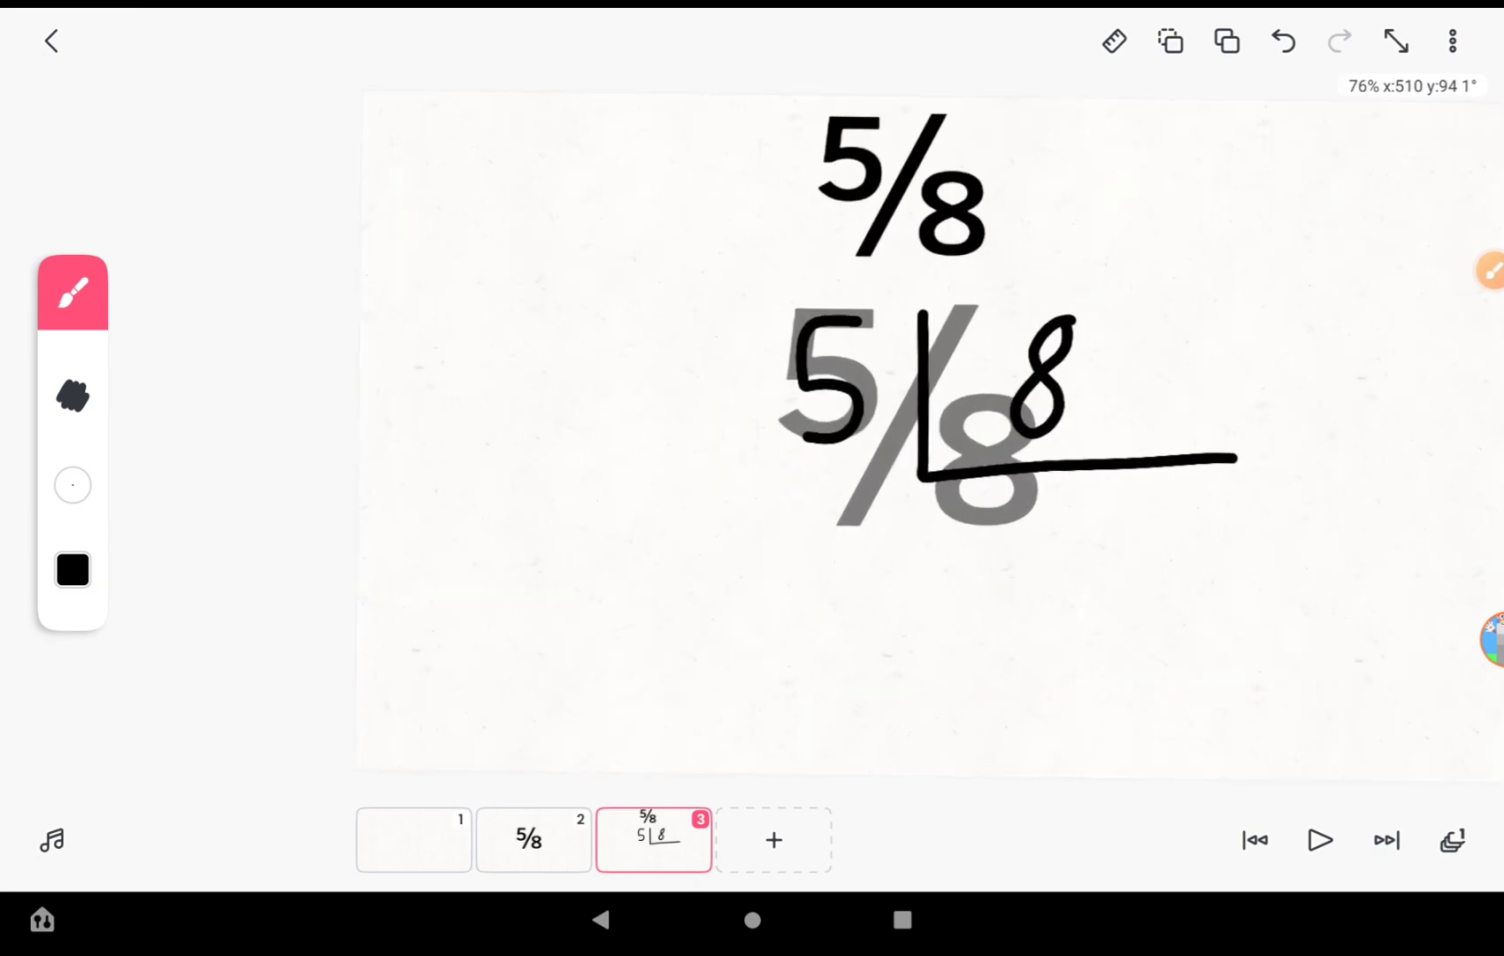
pyautogui.scroll(3, 752, 410)
pyautogui.scroll(2, 753, 410)
pyautogui.scroll(1, 752, 411)
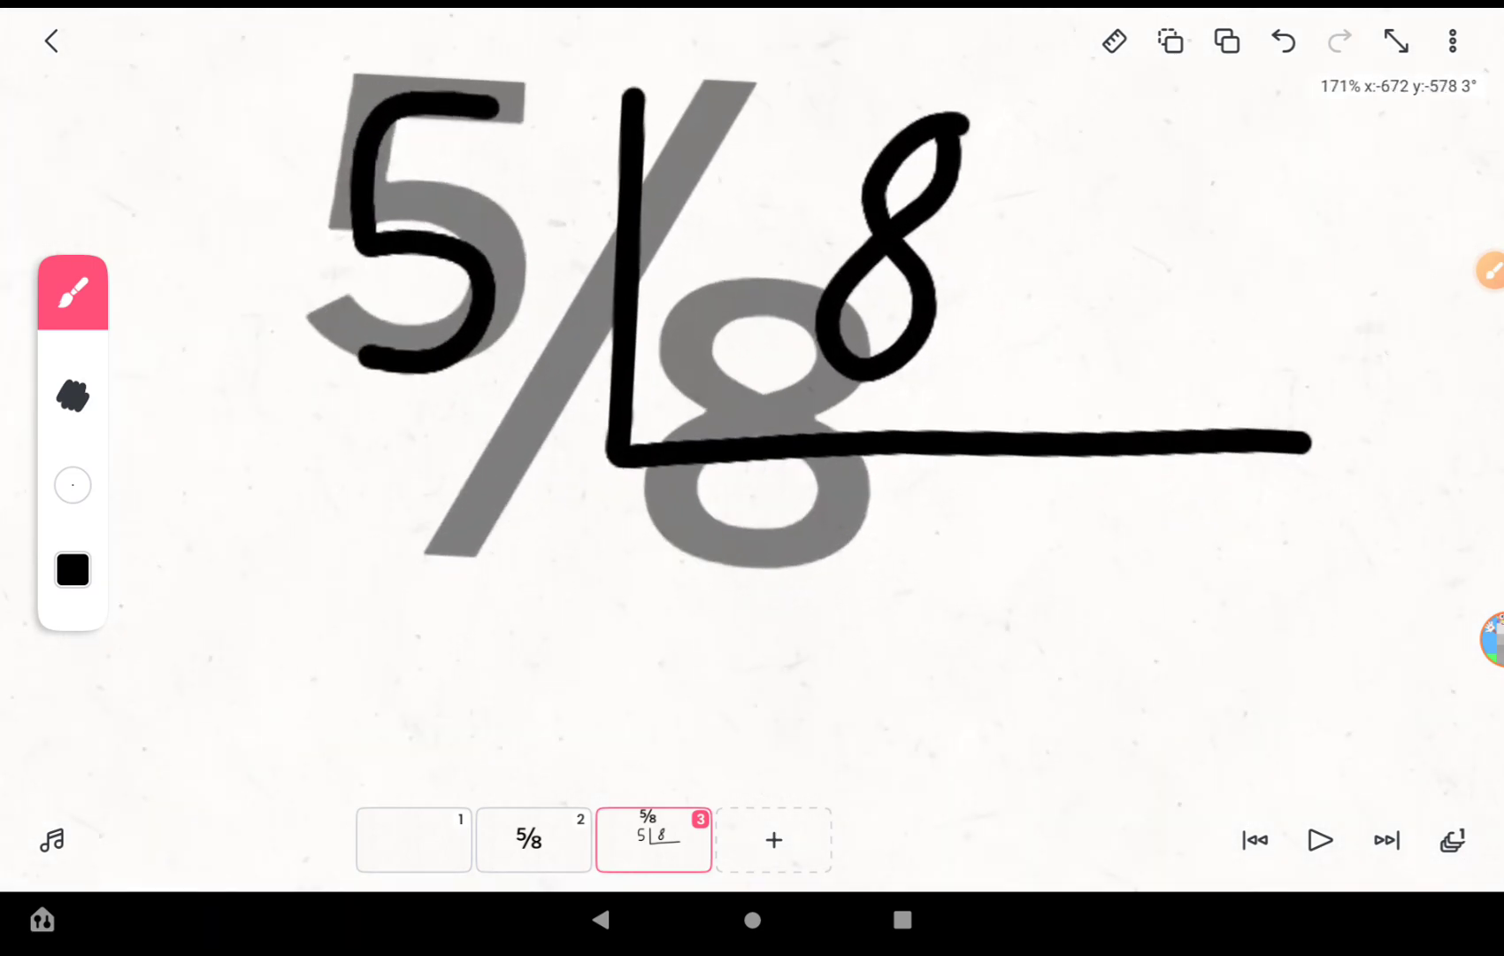
pyautogui.scroll(3, 752, 411)
pyautogui.scroll(1, 752, 411)
pyautogui.scroll(-2, 753, 411)
pyautogui.scroll(-2, 753, 410)
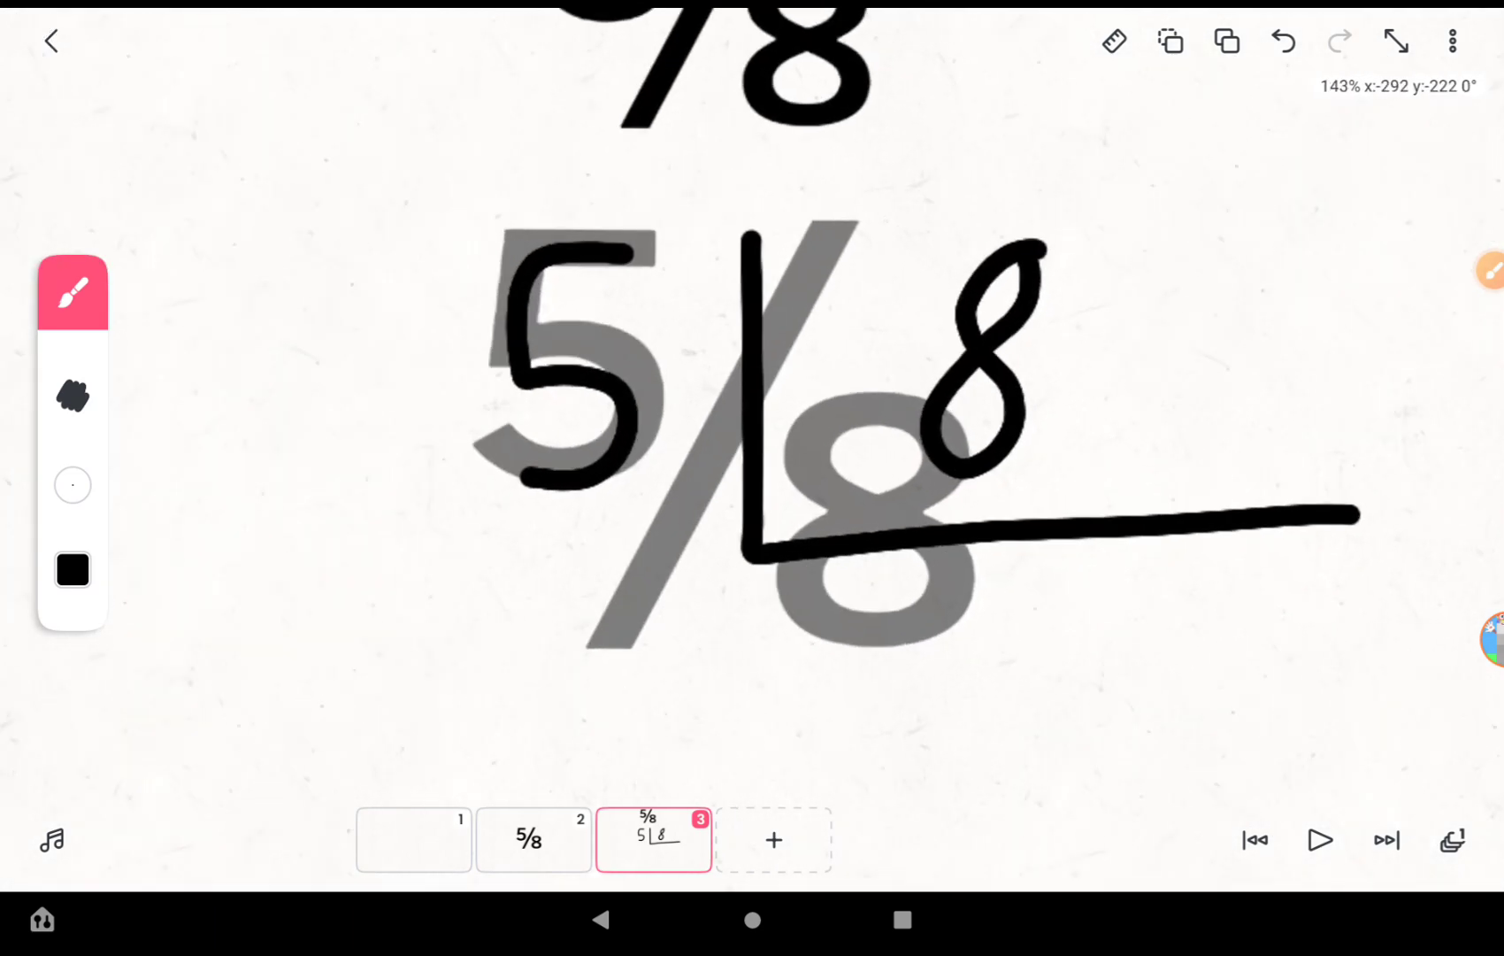
pyautogui.scroll(2, 752, 409)
pyautogui.scroll(2, 753, 410)
pyautogui.scroll(-2, 752, 410)
pyautogui.scroll(2, 752, 410)
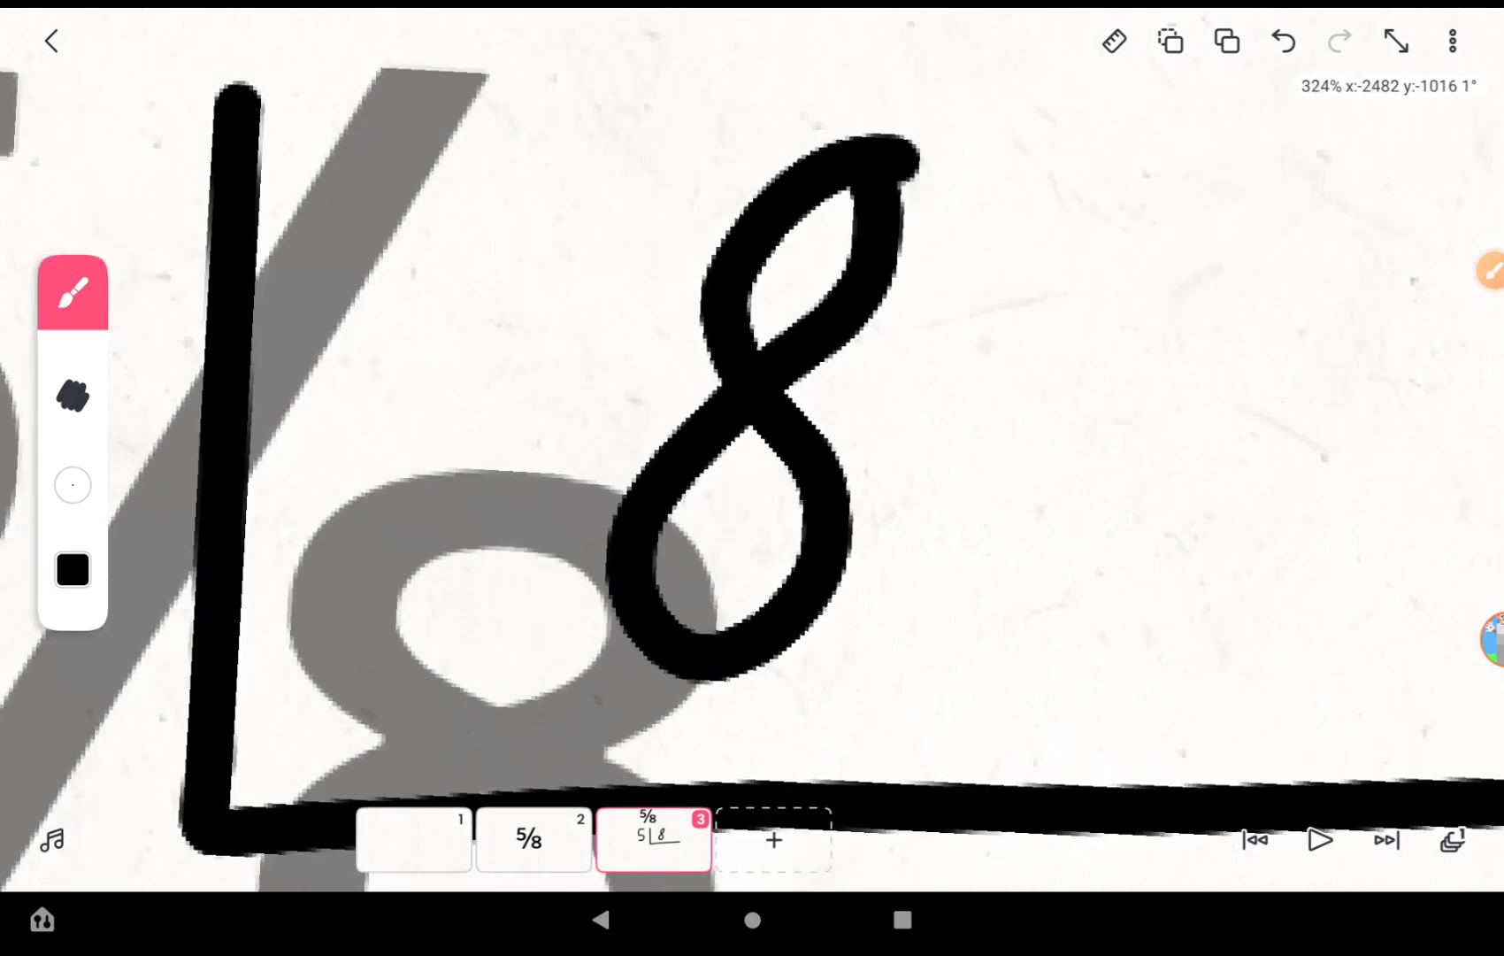
pyautogui.scroll(1, 752, 410)
pyautogui.scroll(-1, 752, 411)
pyautogui.scroll(-3, 752, 410)
pyautogui.scroll(-1, 752, 410)
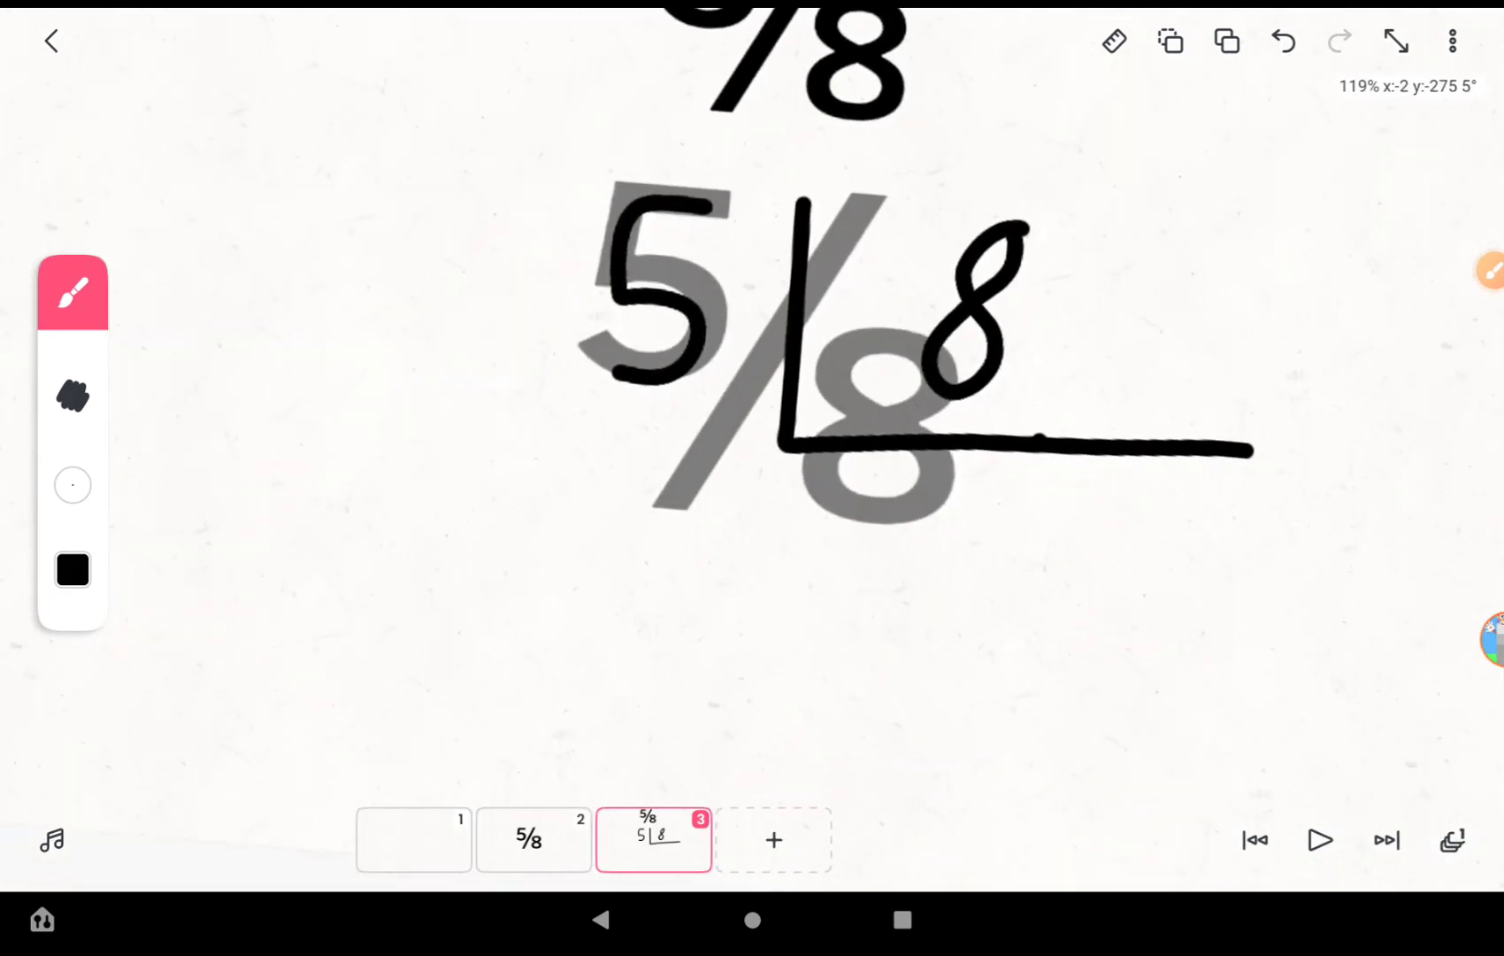
pyautogui.scroll(4, 752, 411)
pyautogui.scroll(-2, 752, 411)
pyautogui.scroll(-2, 753, 410)
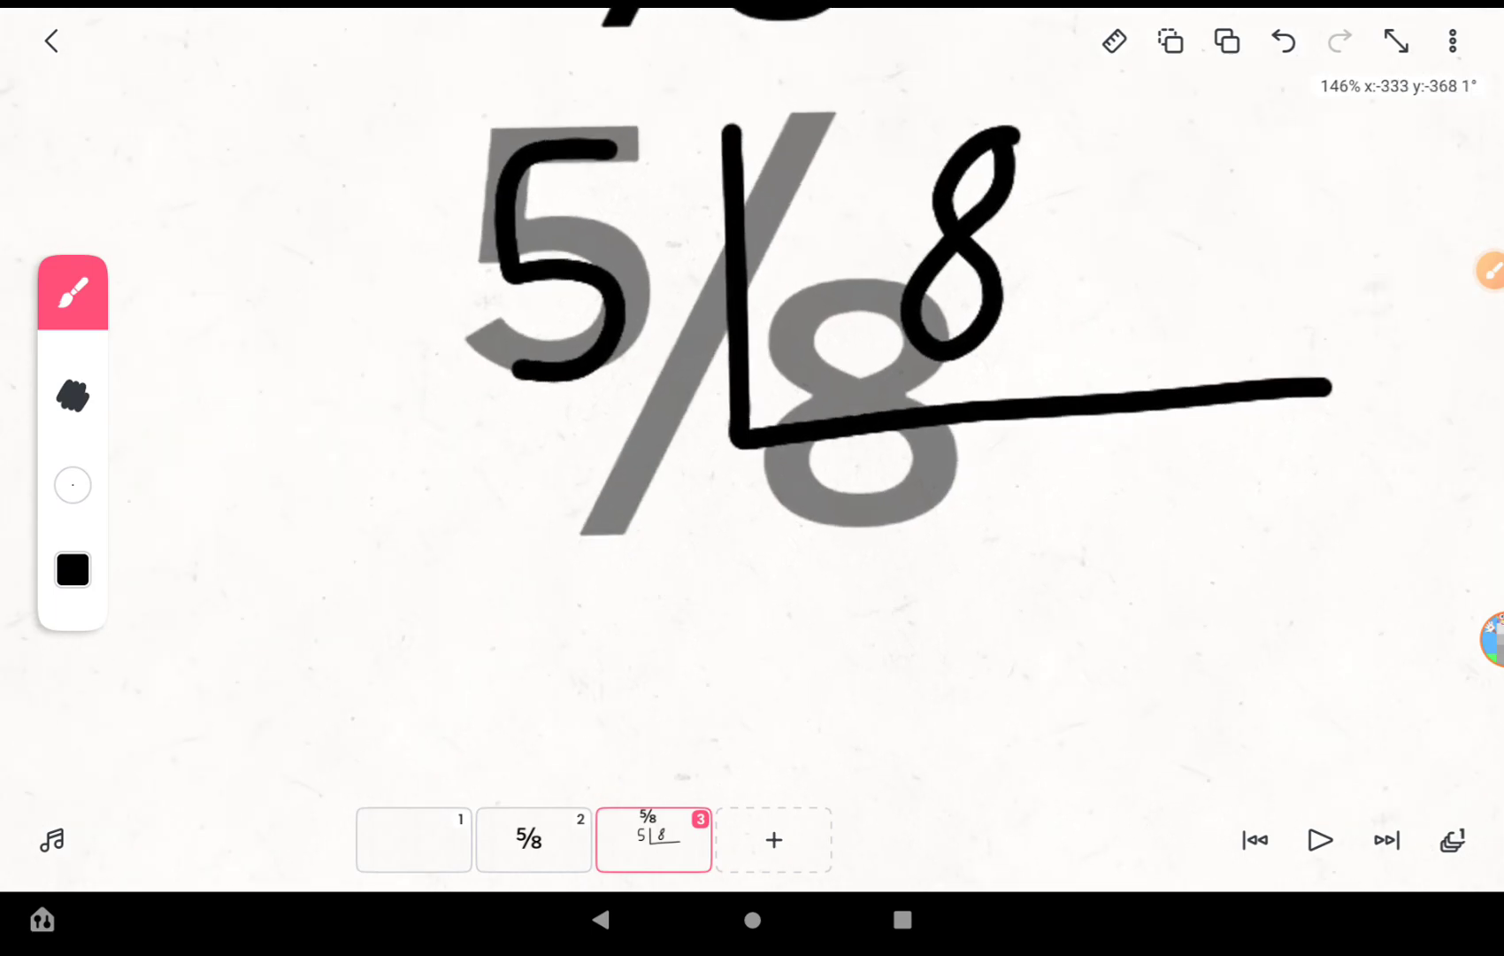
pyautogui.scroll(2, 752, 411)
# Step: Draw the minus sign and the subtraction line under the 8 in the long division
pyautogui.moveTo(900, 345); pyautogui.dragTo(853, 434)
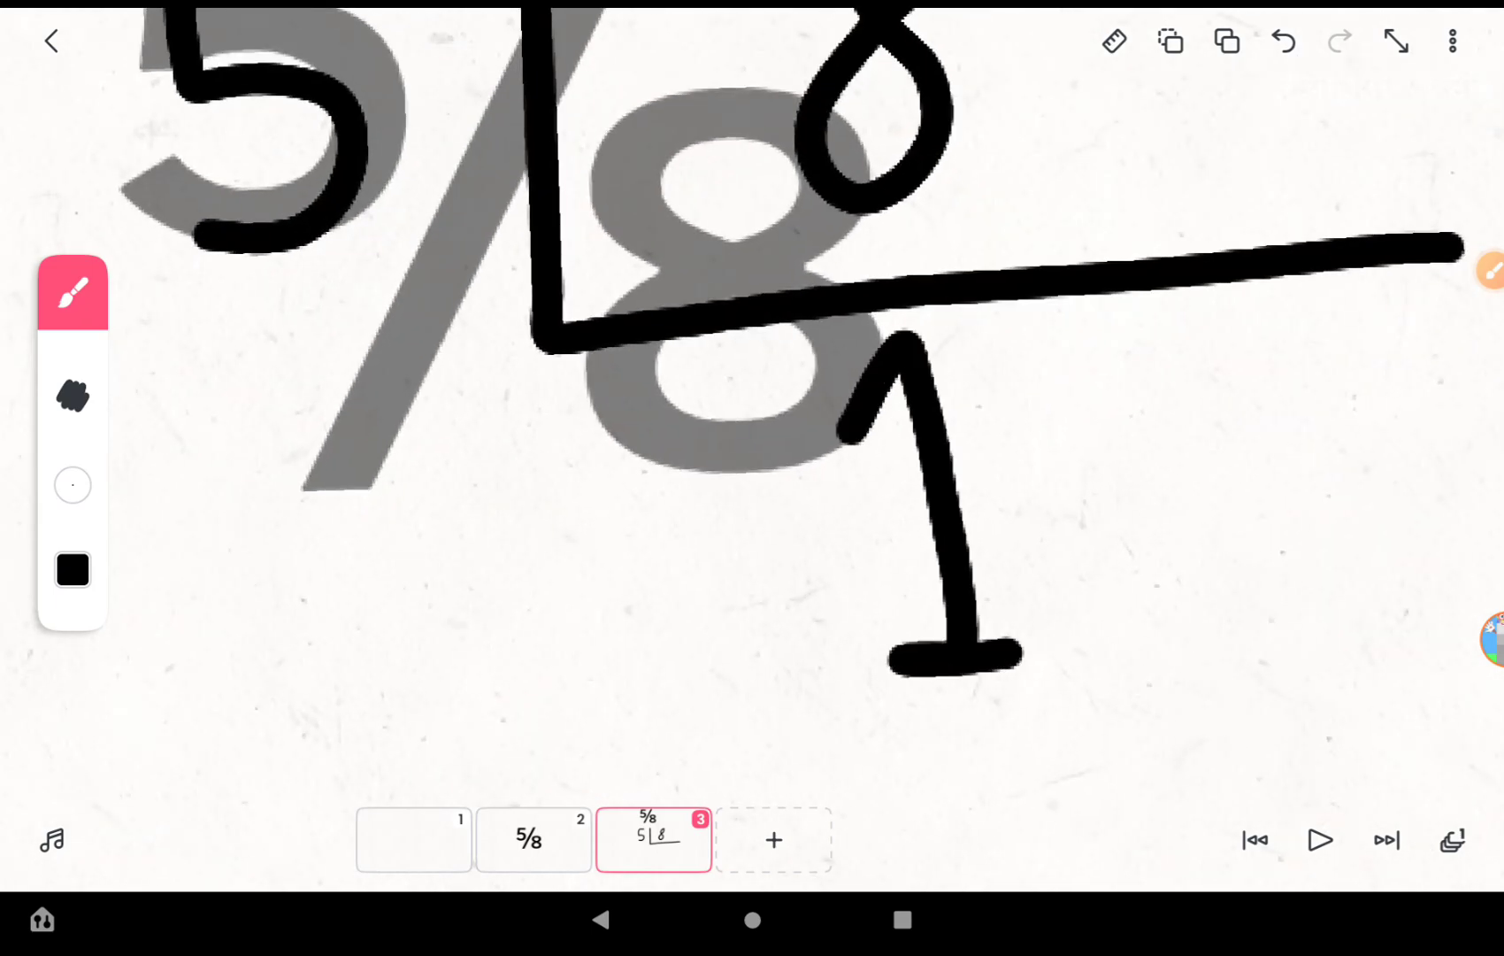
pyautogui.scroll(-3, 752, 411)
pyautogui.scroll(3, 752, 409)
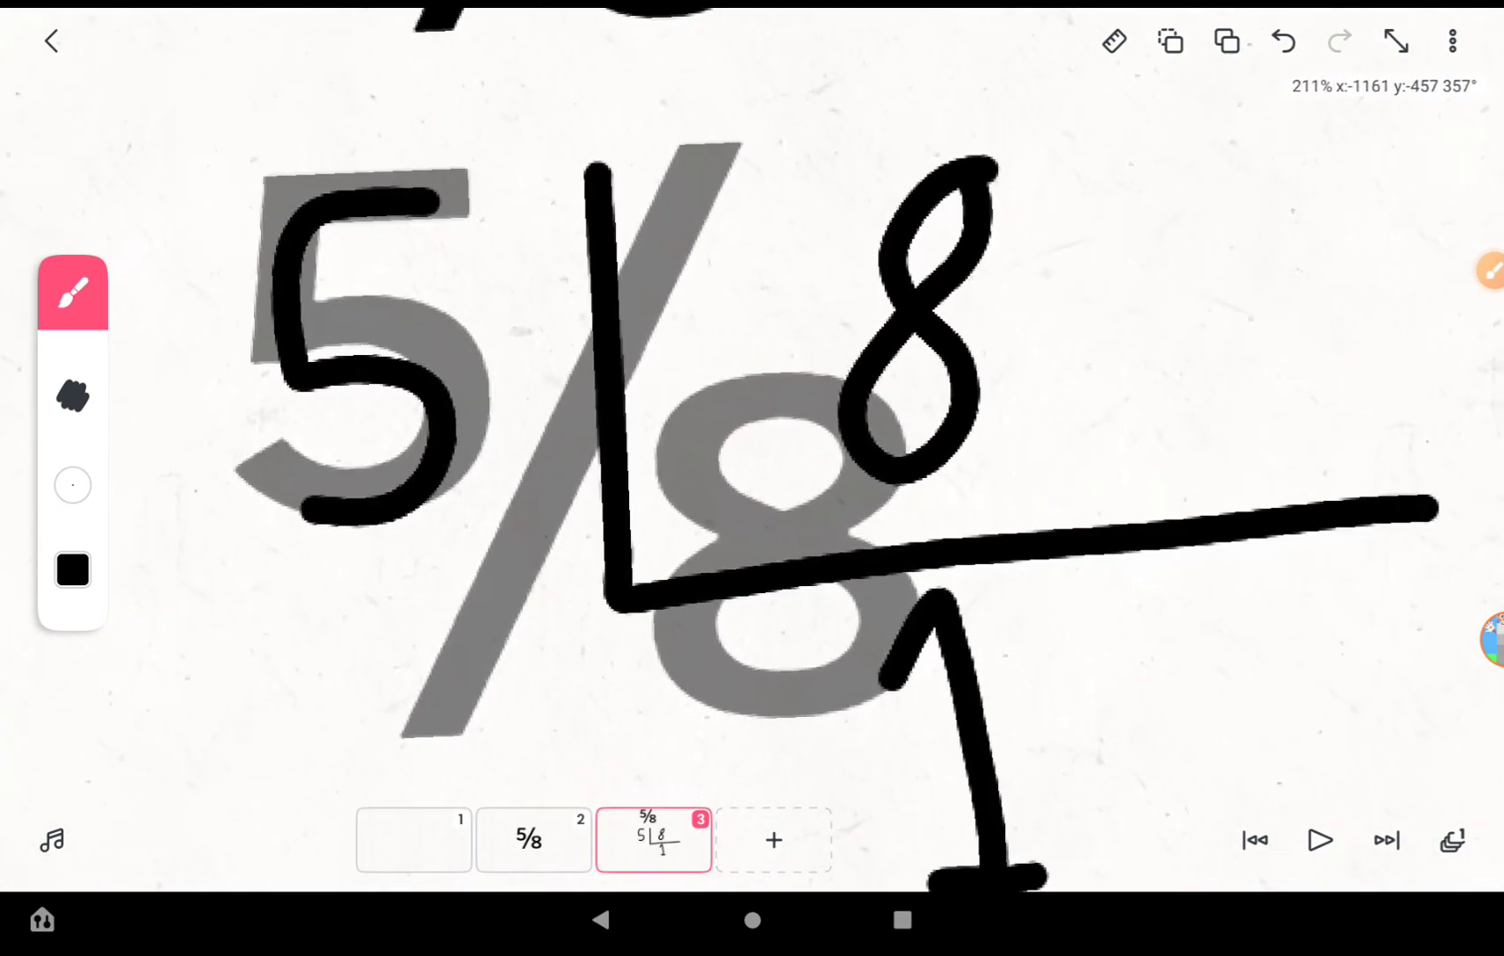
pyautogui.scroll(-1, 752, 409)
pyautogui.scroll(-1, 753, 410)
pyautogui.scroll(-1, 752, 411)
pyautogui.scroll(3, 752, 410)
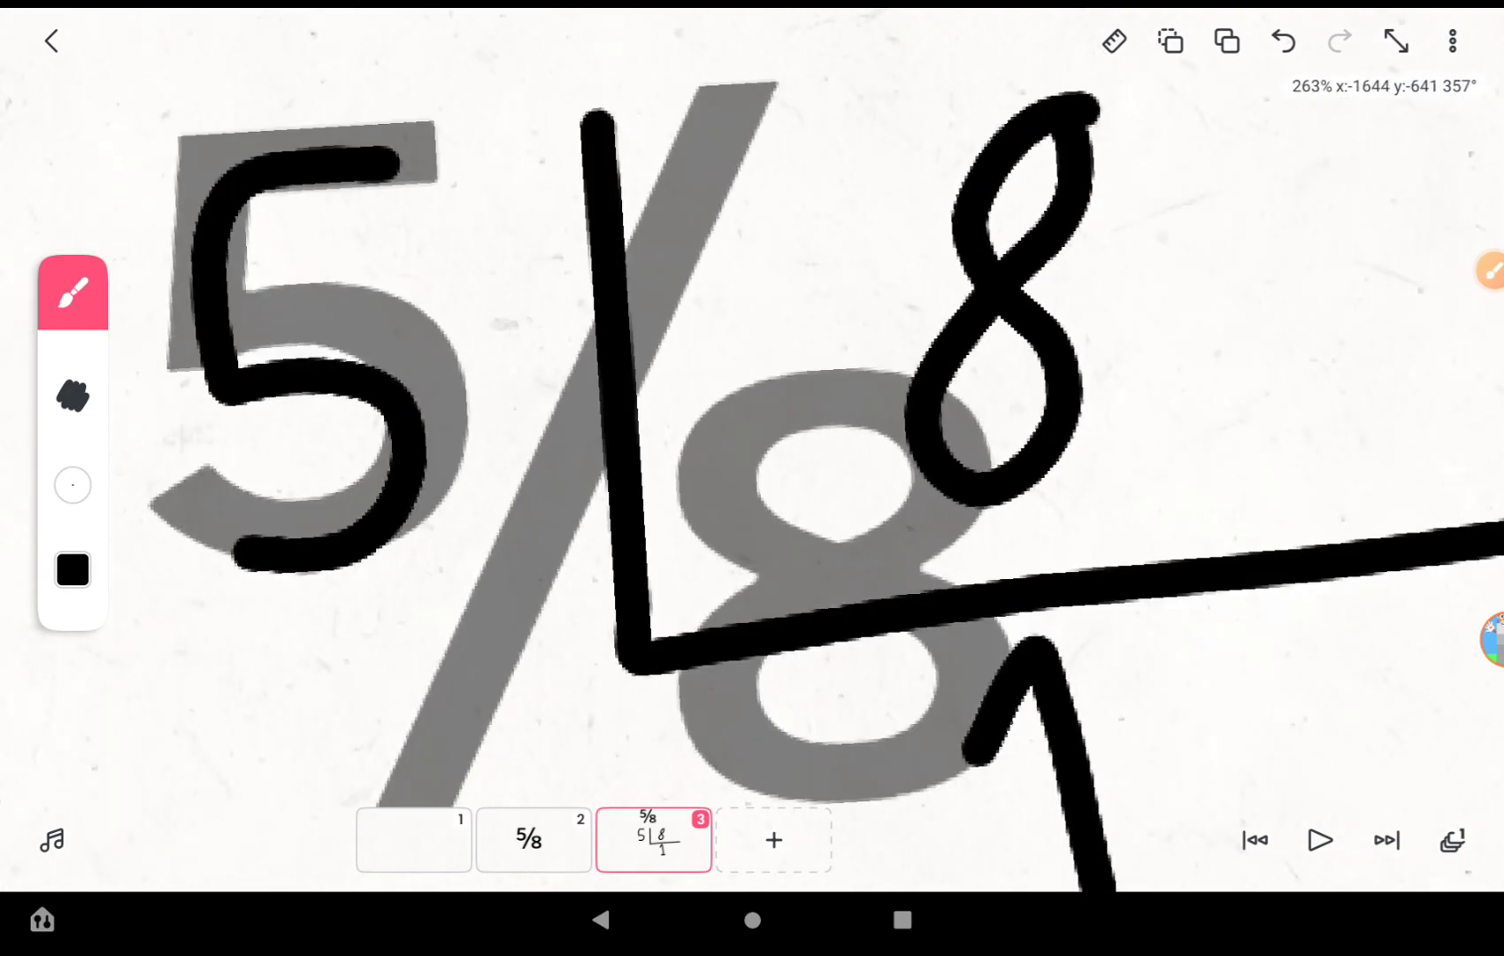
pyautogui.scroll(1, 752, 411)
pyautogui.scroll(-1, 752, 411)
pyautogui.scroll(-1, 752, 409)
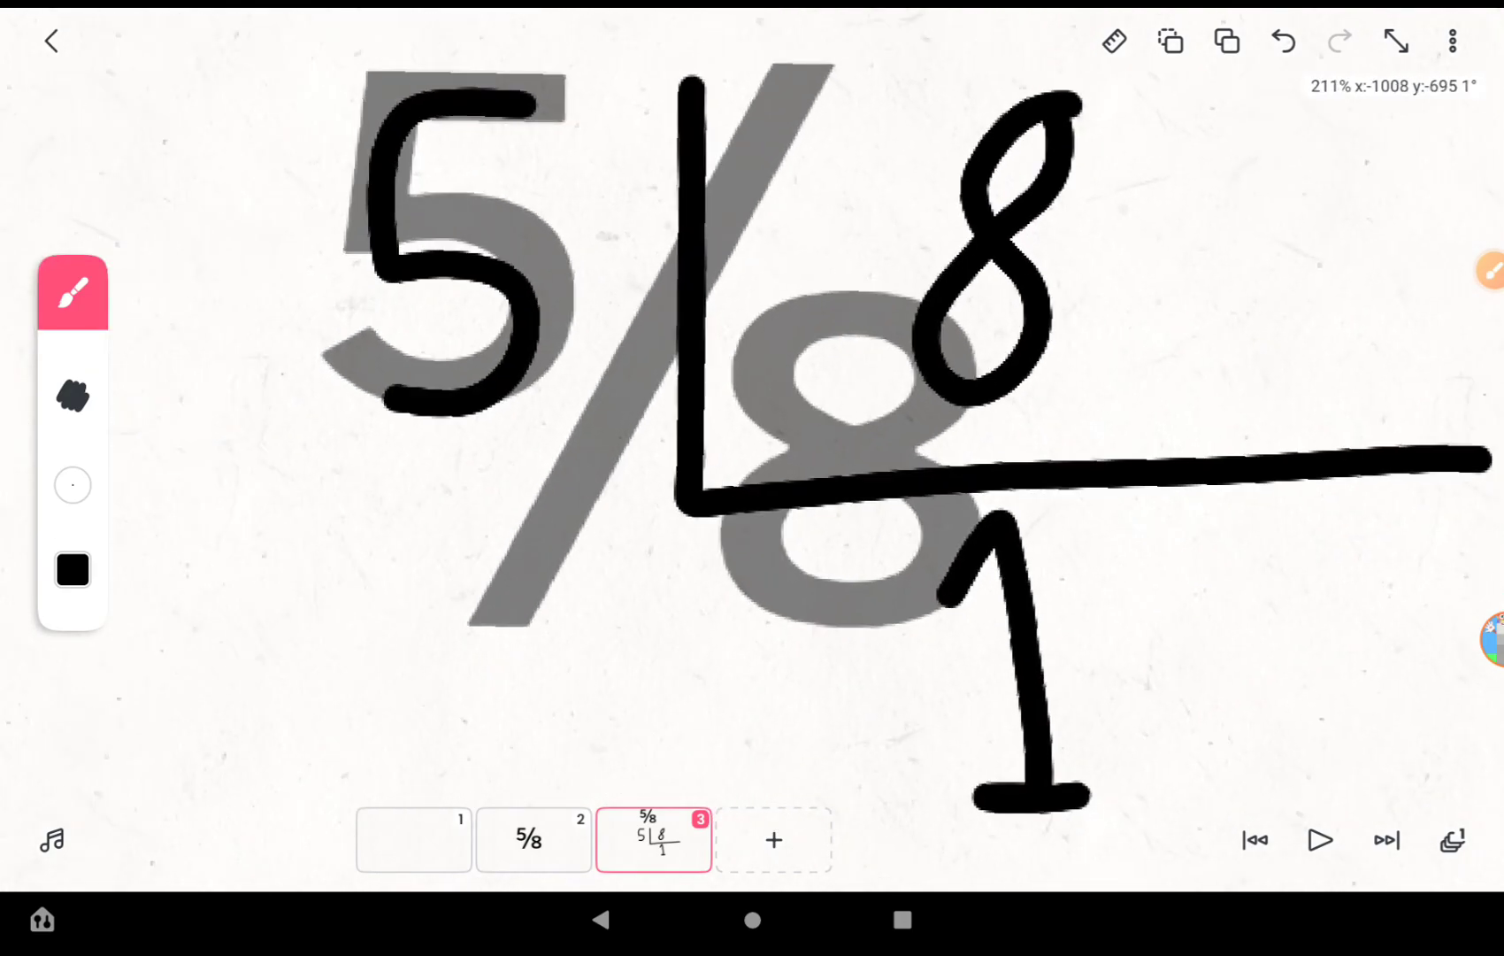
pyautogui.scroll(-1, 753, 410)
pyautogui.scroll(-2, 752, 409)
pyautogui.scroll(1, 753, 411)
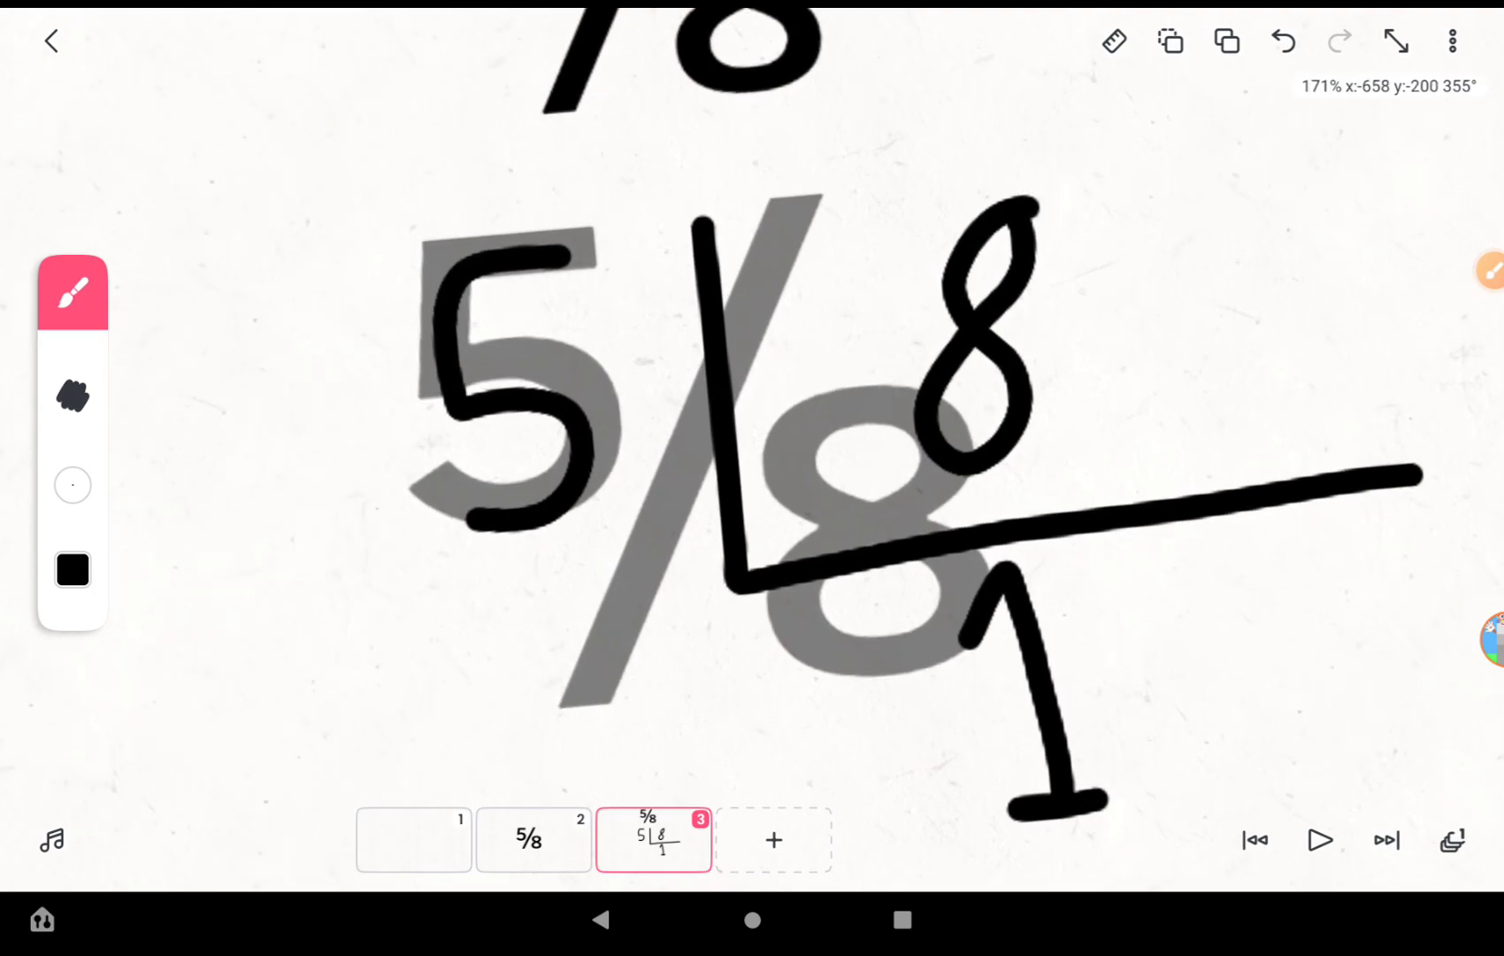
pyautogui.scroll(-1, 752, 411)
pyautogui.scroll(3, 752, 410)
pyautogui.scroll(-2, 752, 411)
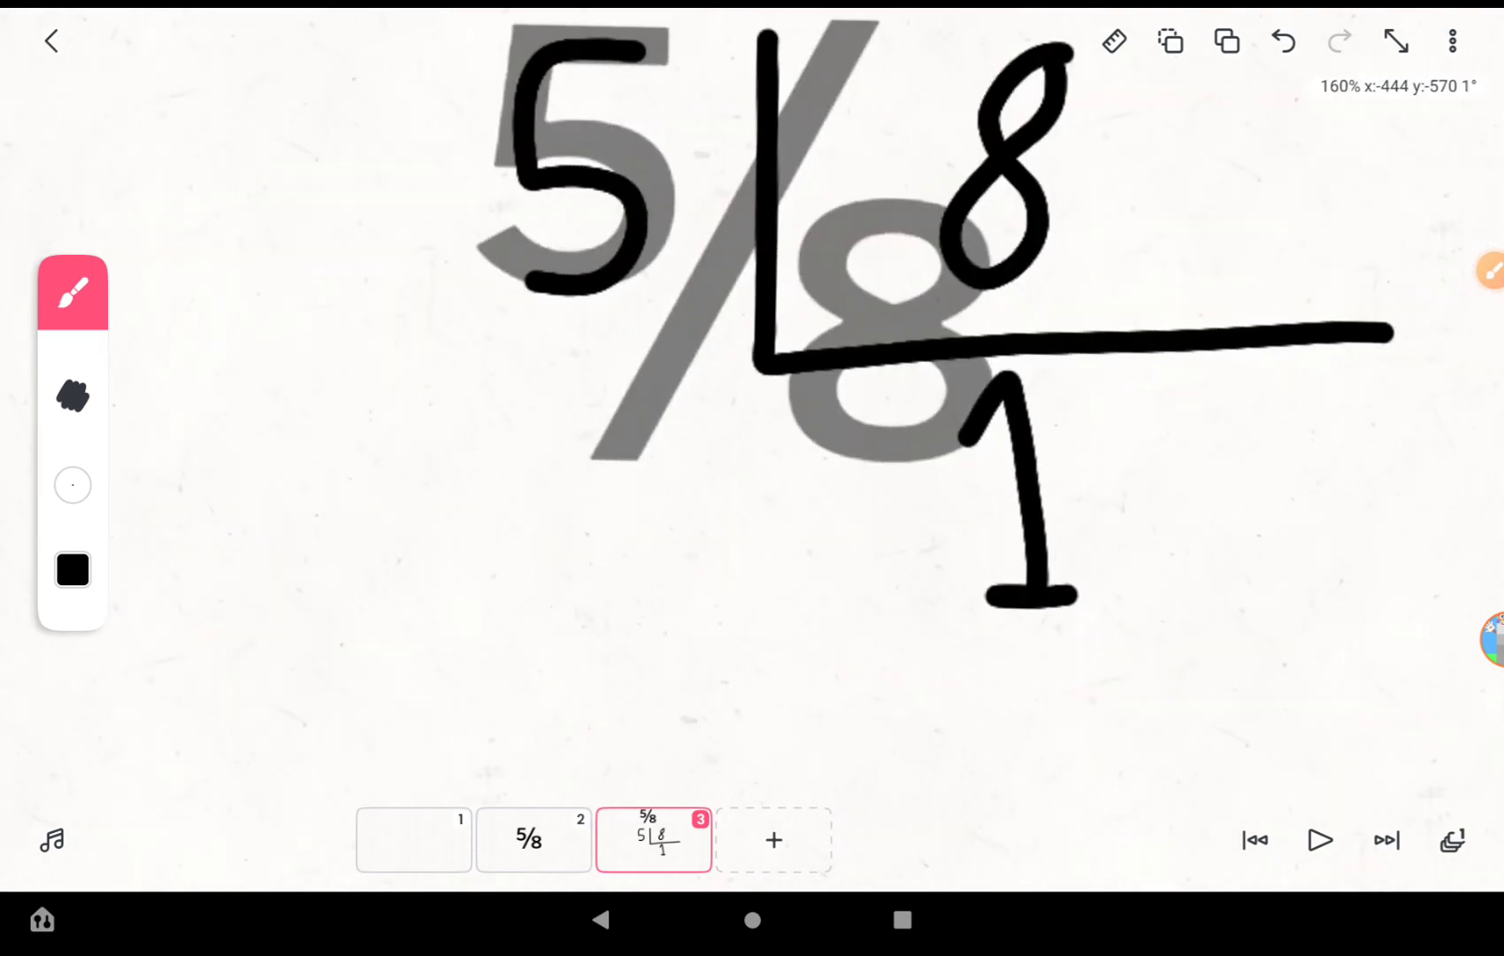
pyautogui.scroll(-1, 752, 410)
pyautogui.scroll(1, 752, 411)
pyautogui.moveTo(796, 402)
pyautogui.mouseDown()
pyautogui.moveTo(856, 386)
pyautogui.moveTo(752, 681)
pyautogui.moveTo(858, 409)
pyautogui.mouseUp()
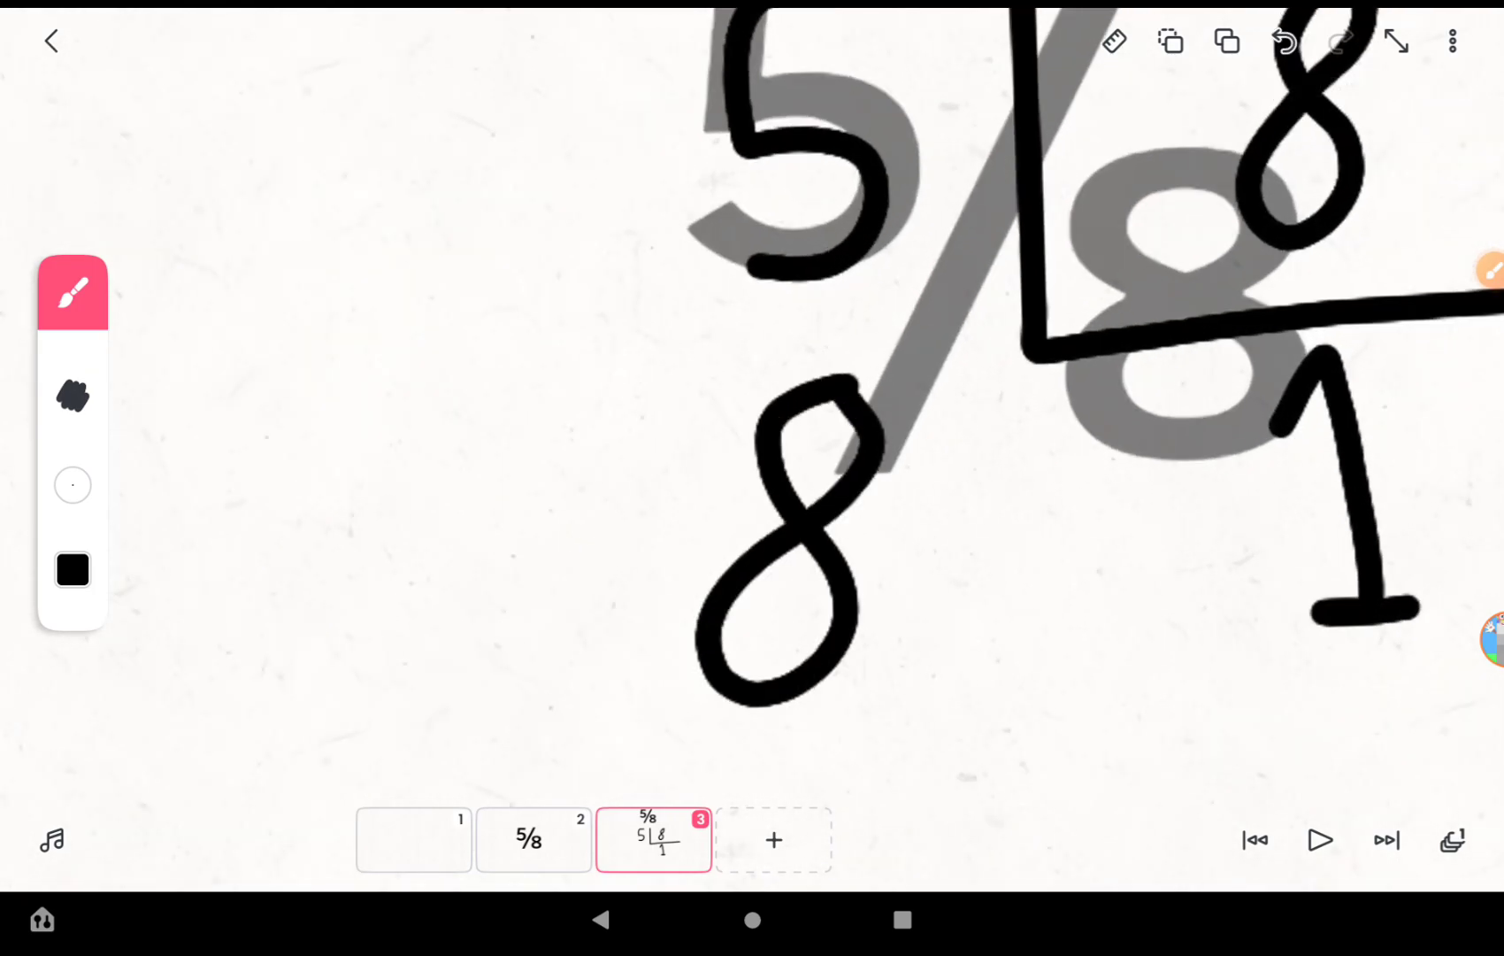
pyautogui.scroll(-2, 752, 410)
pyautogui.scroll(-1, 752, 410)
pyautogui.scroll(1, 752, 410)
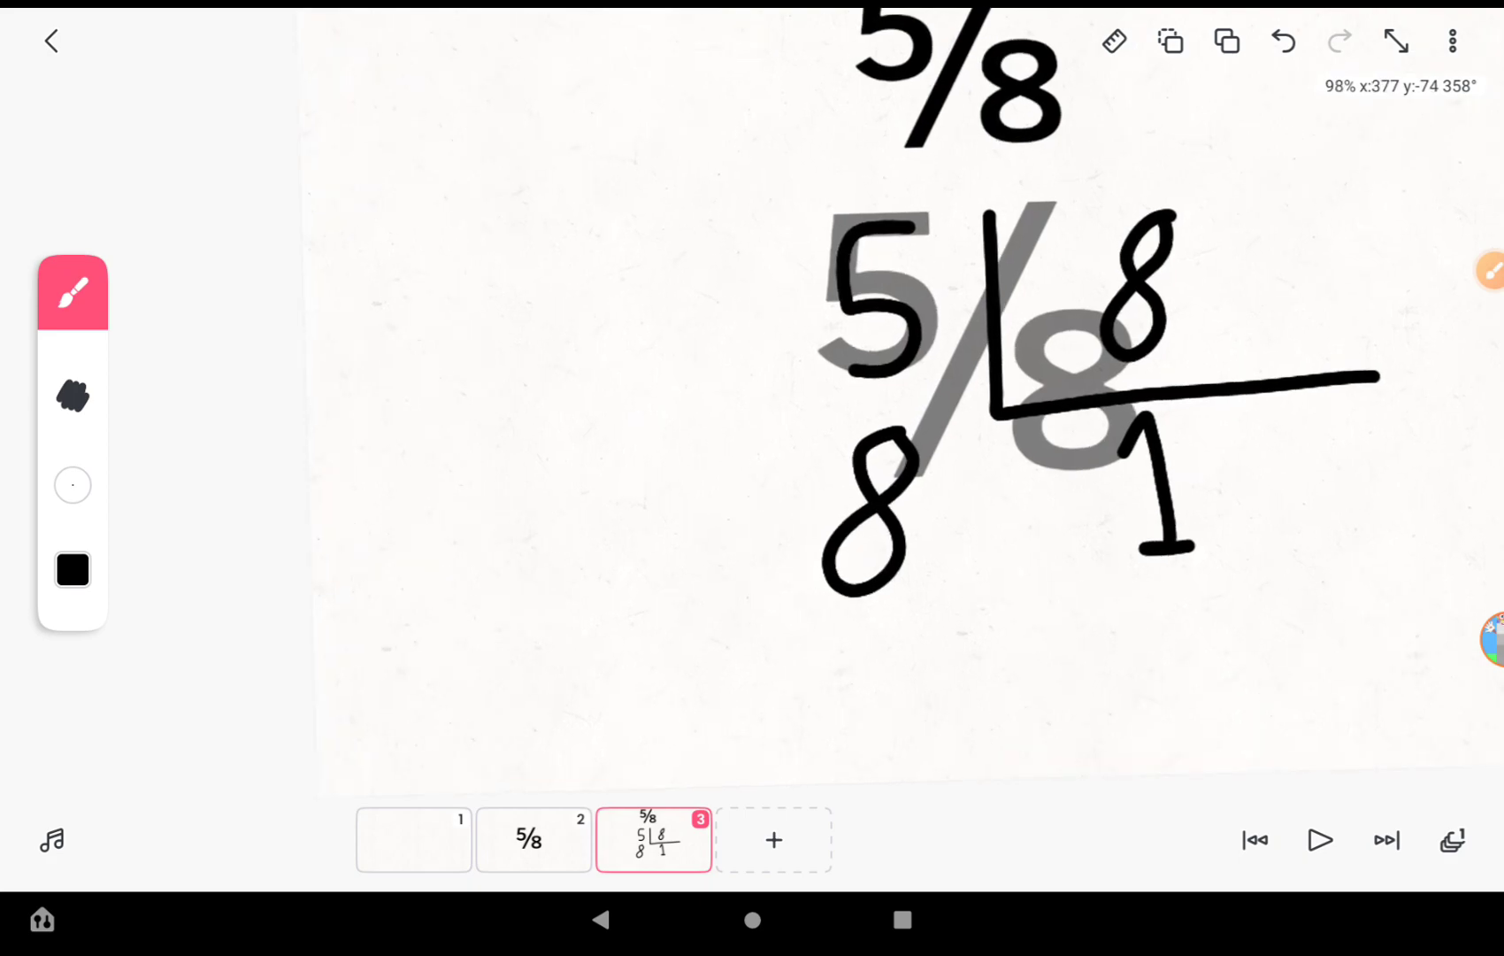
pyautogui.scroll(-2, 753, 411)
pyautogui.scroll(2, 752, 410)
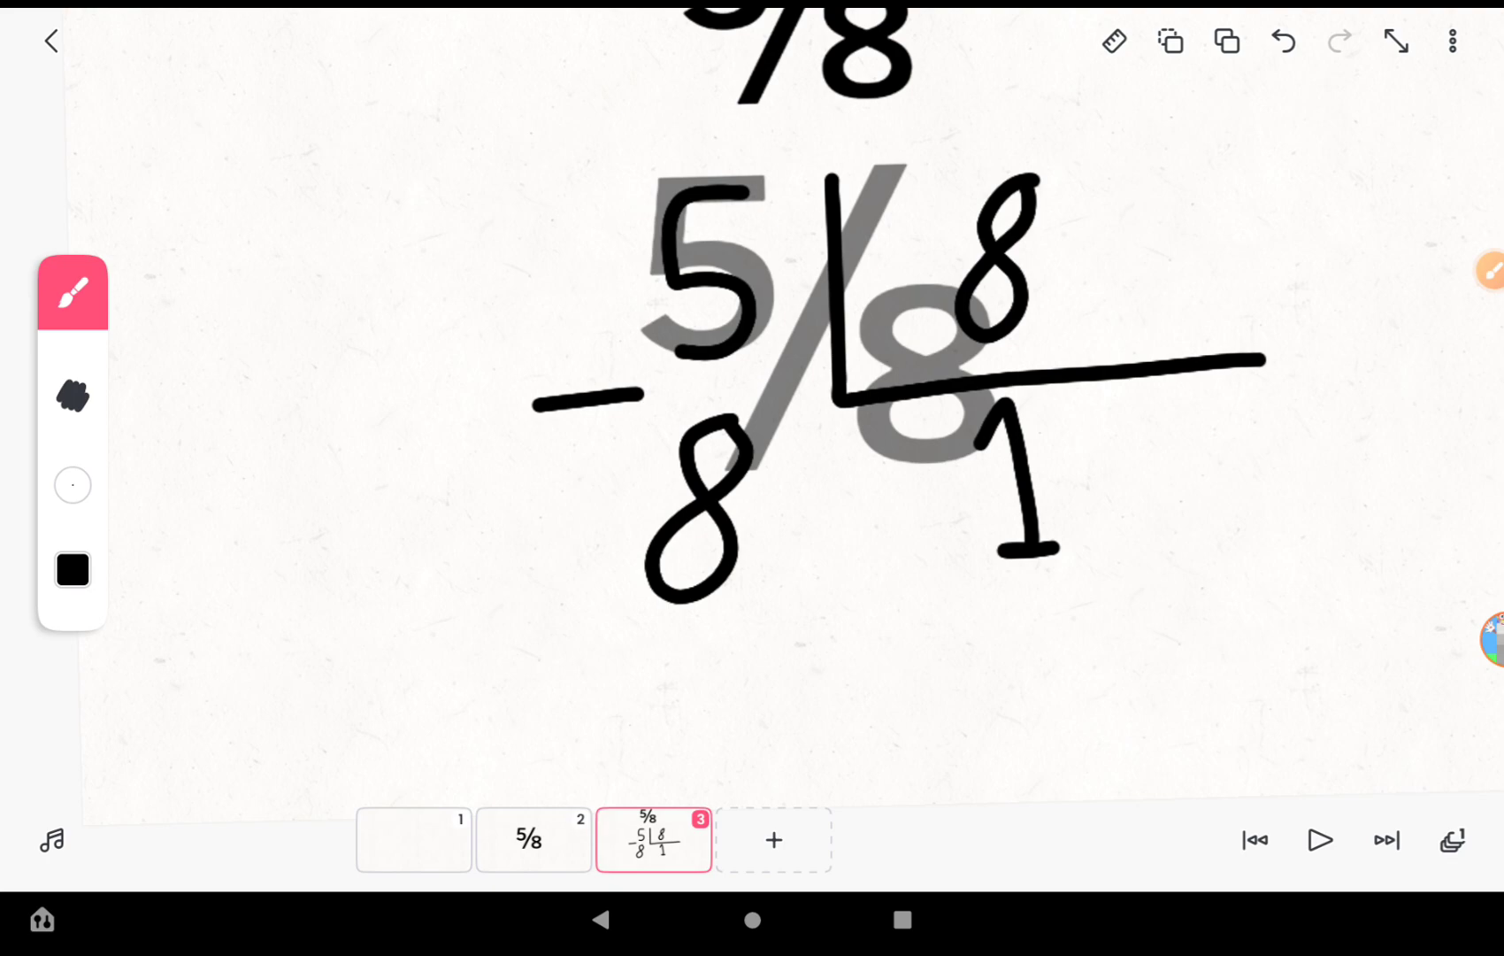
pyautogui.scroll(-1, 752, 410)
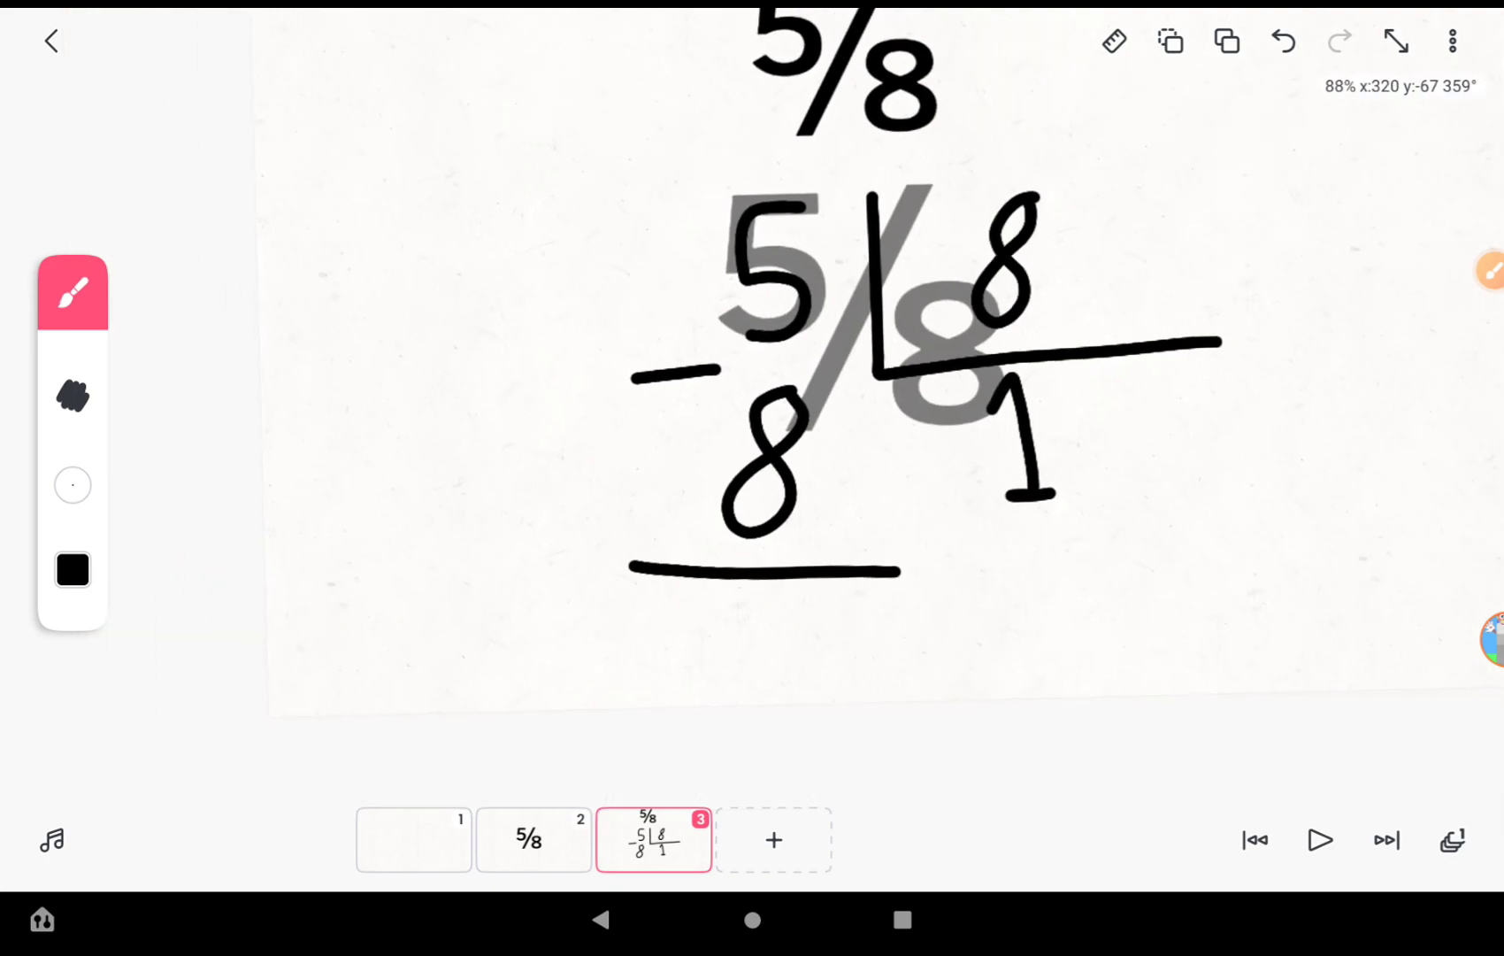
pyautogui.scroll(-2, 753, 409)
pyautogui.click(72, 291)
# Step: Lasso all the handwritten working, scale it down, and deselect it
pyautogui.click(74, 438)
pyautogui.moveTo(729, 166); pyautogui.dragTo(1105, 517)
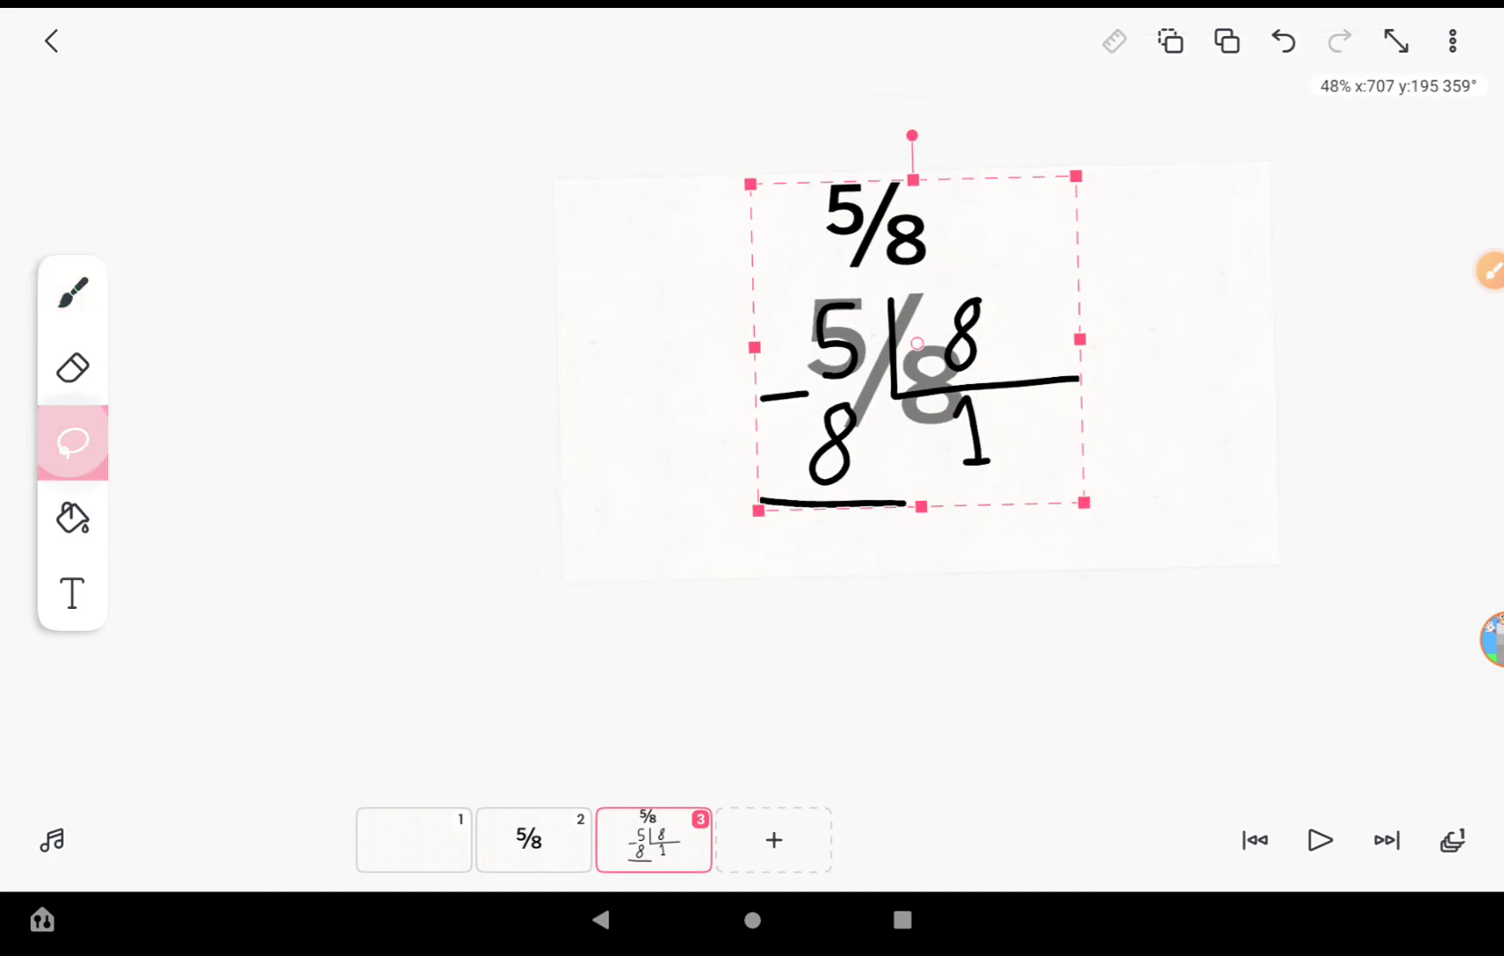
pyautogui.moveTo(1078, 180); pyautogui.dragTo(999, 235)
pyautogui.scroll(2, 752, 410)
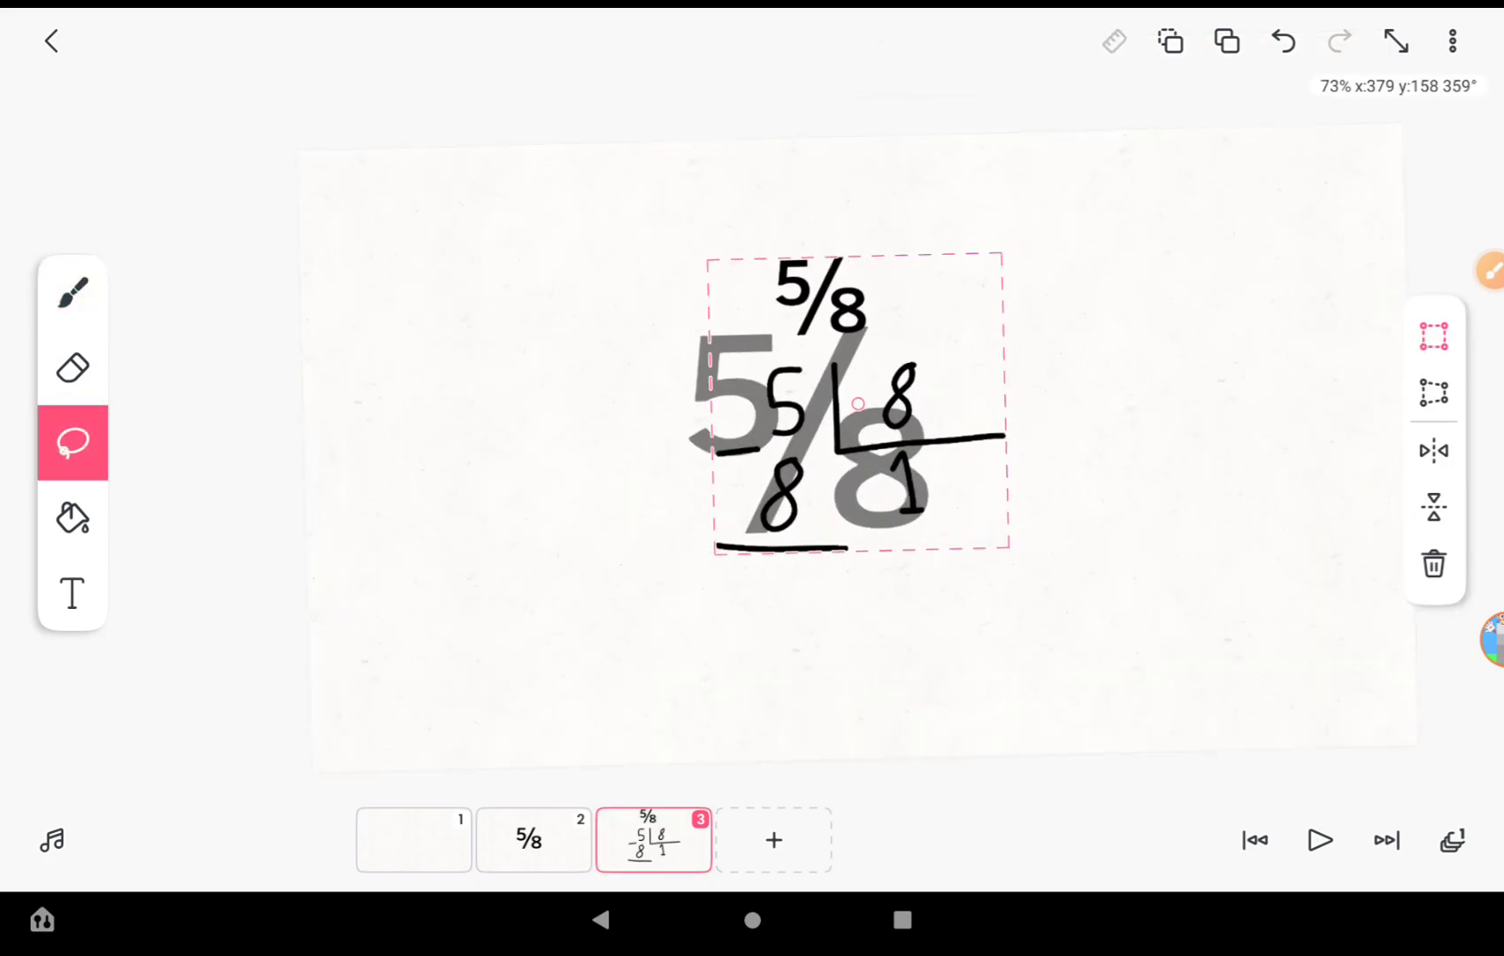
pyautogui.click(1058, 586)
# Step: With the brush, undo two stray marks and draw an 8 below the 7
pyautogui.click(74, 292)
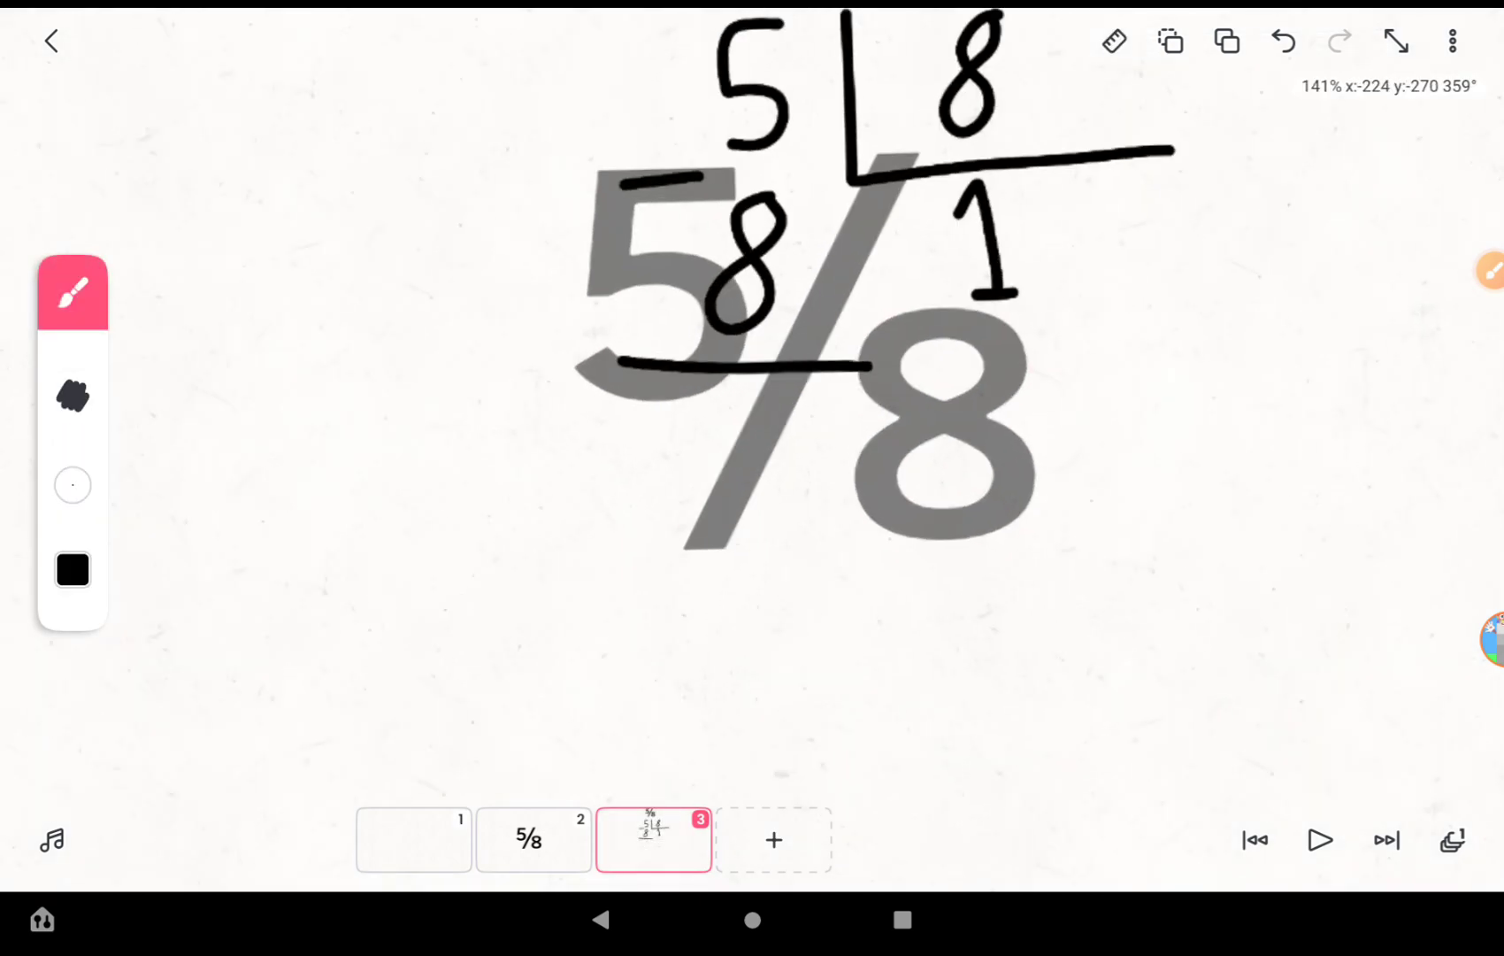
pyautogui.scroll(3, 752, 409)
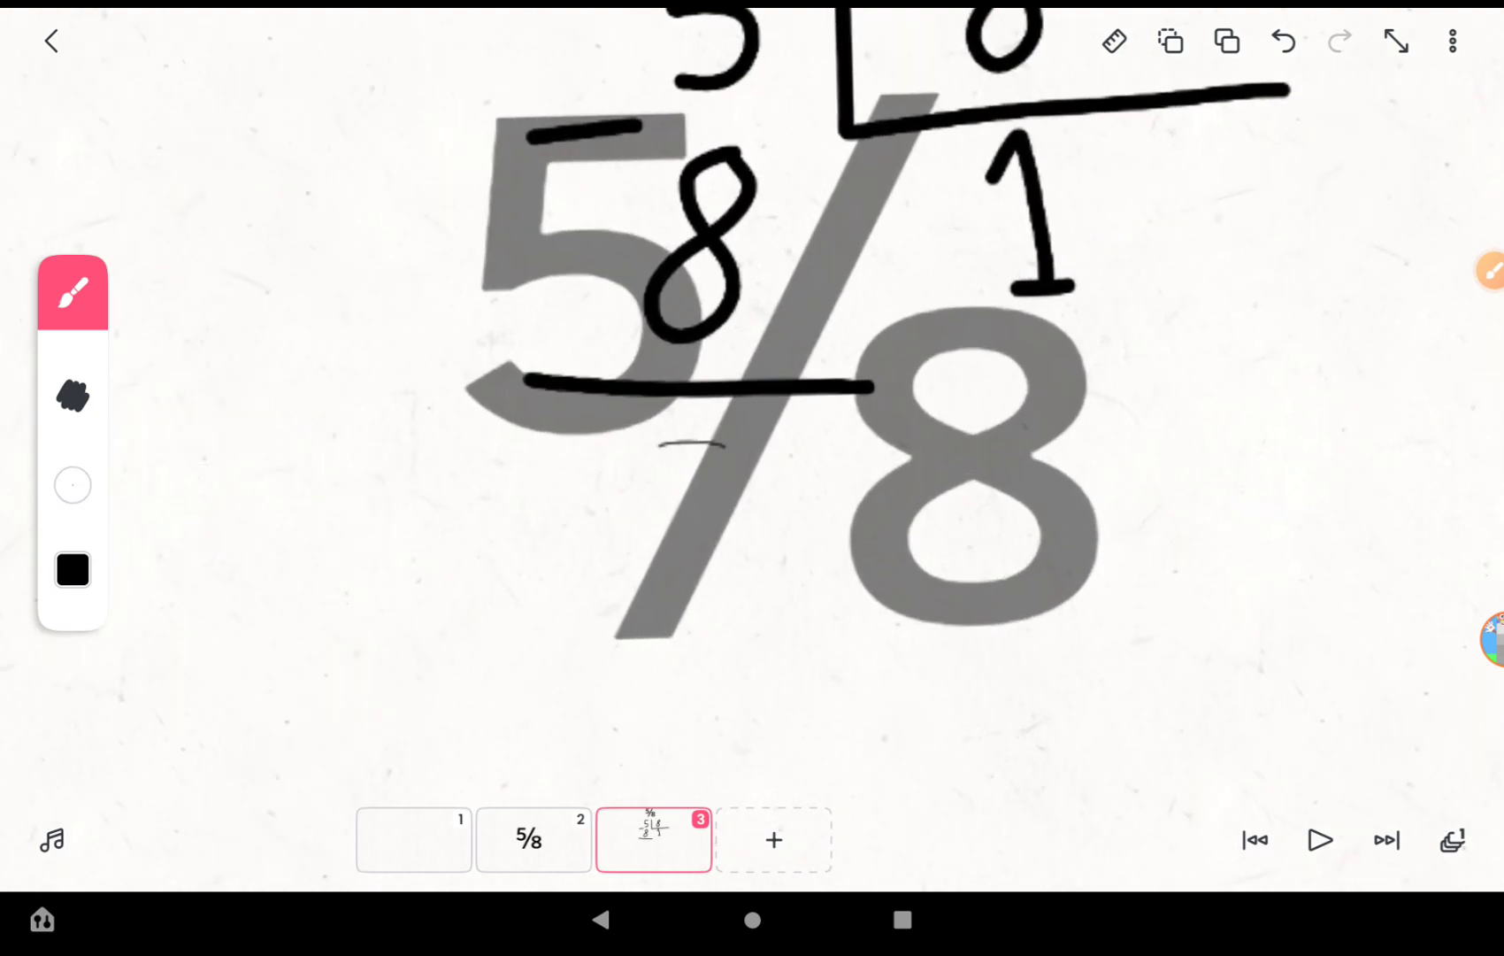
pyautogui.click(73, 486)
pyautogui.click(1283, 41)
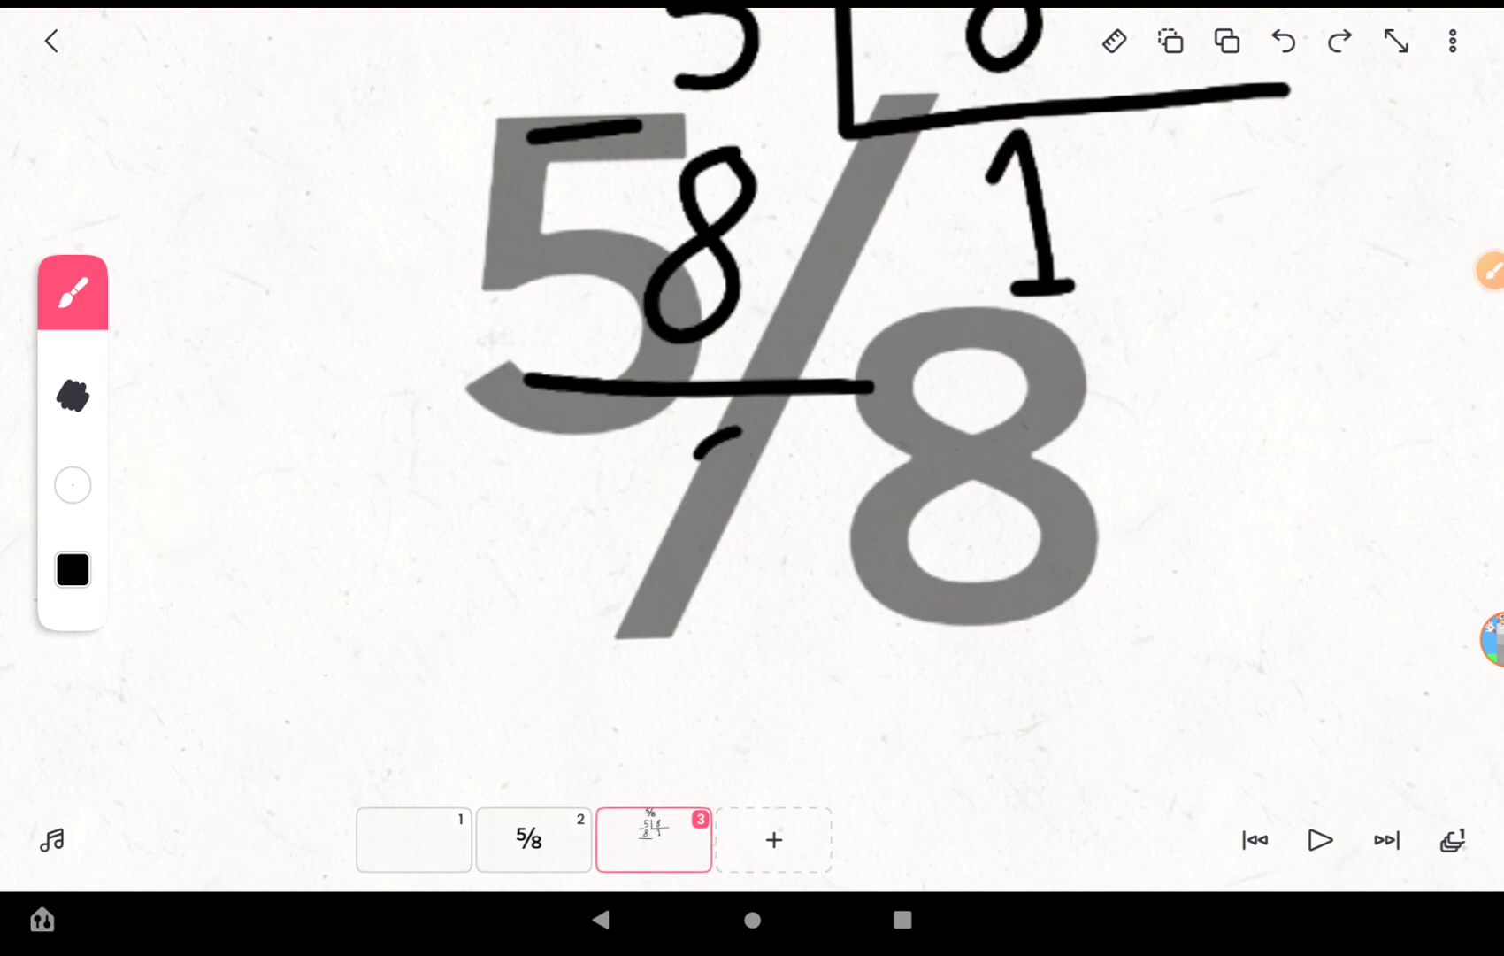
pyautogui.click(1283, 41)
pyautogui.scroll(-5, 823, 353)
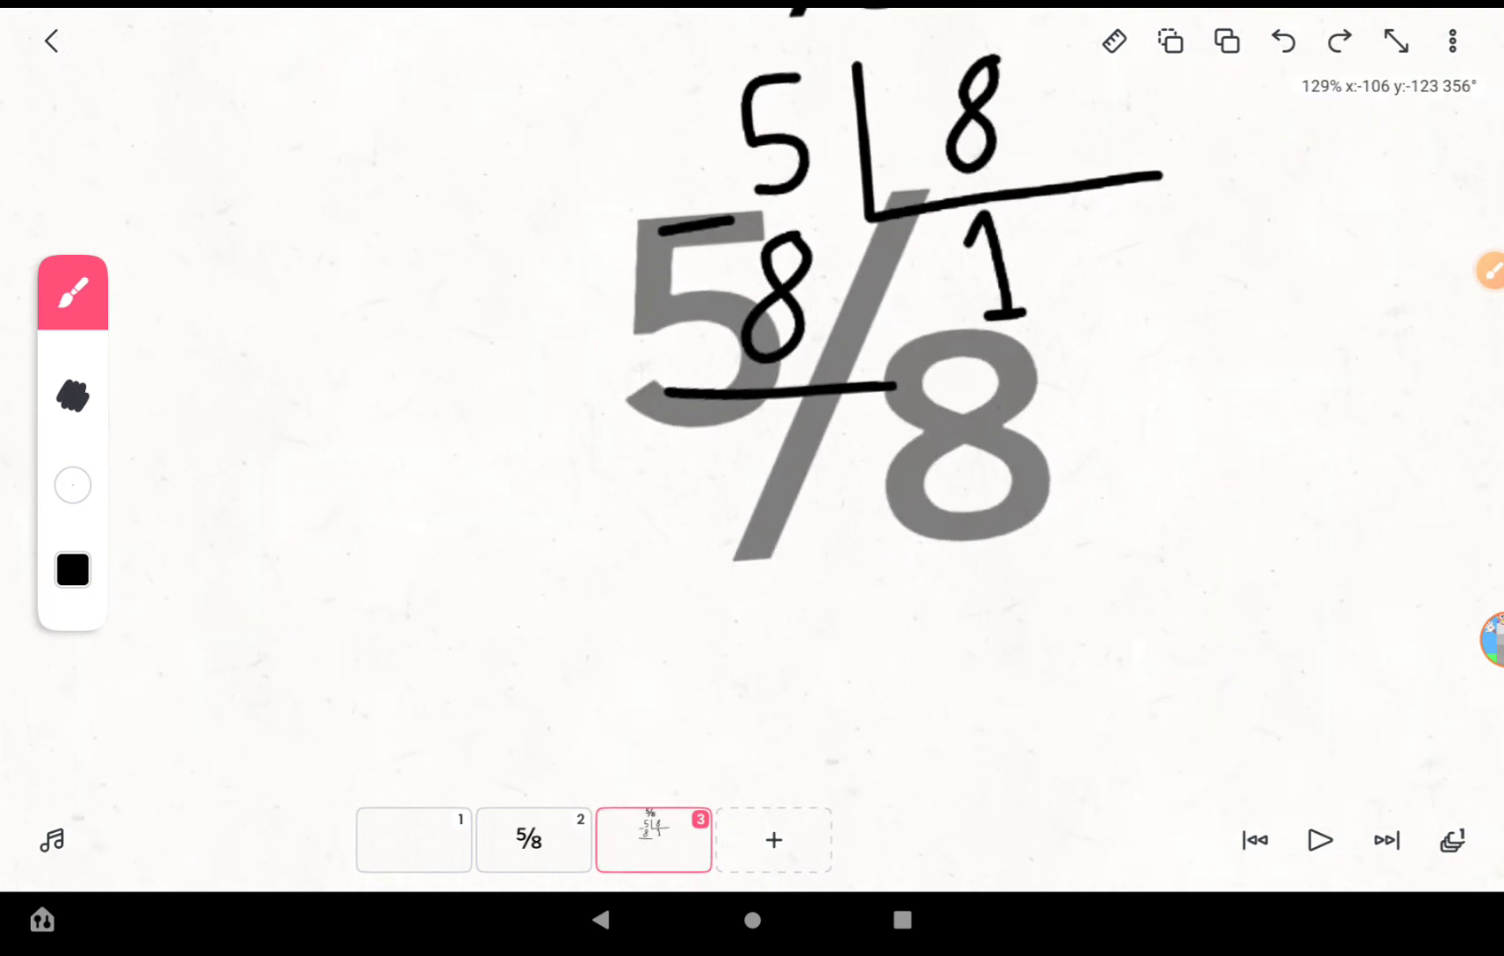
pyautogui.scroll(8, 893, 353)
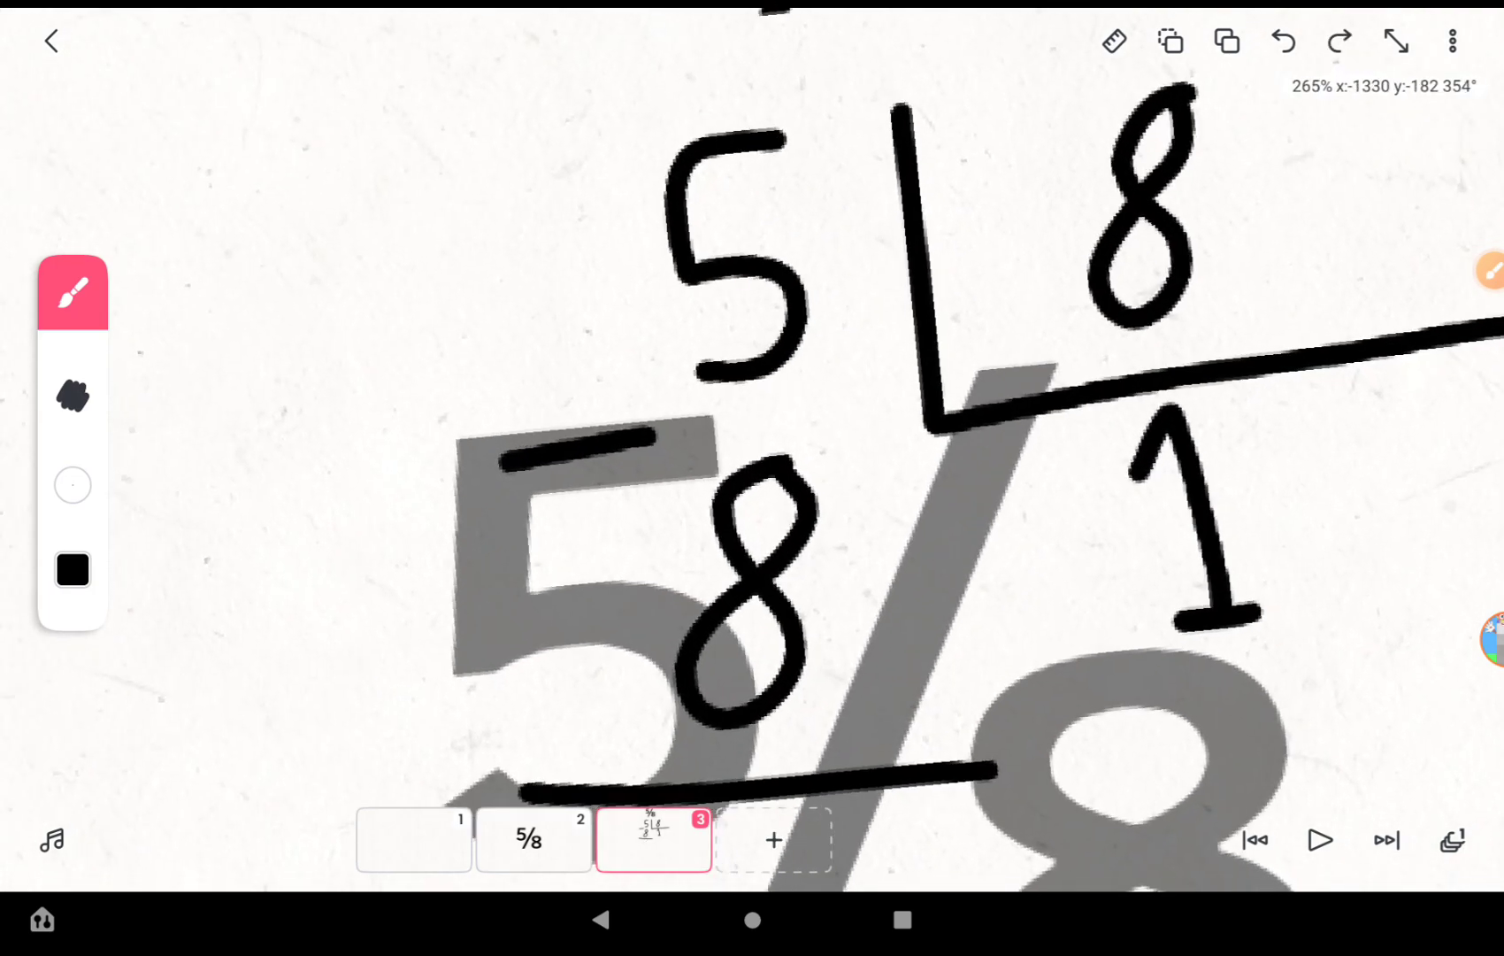
pyautogui.scroll(-3, 894, 352)
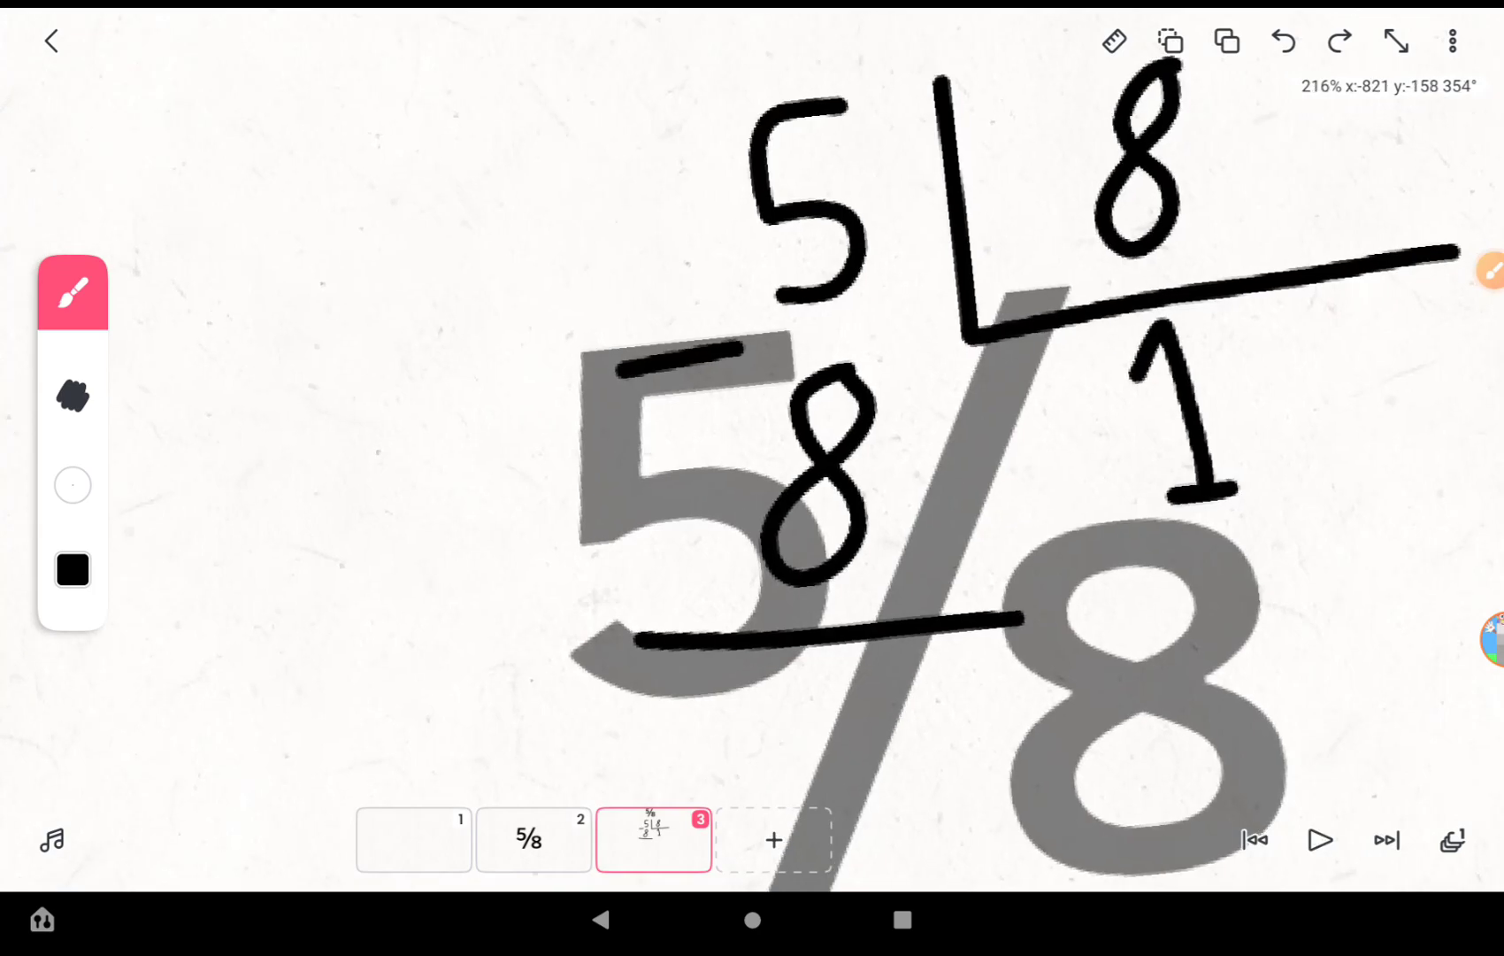
pyautogui.scroll(1, 893, 353)
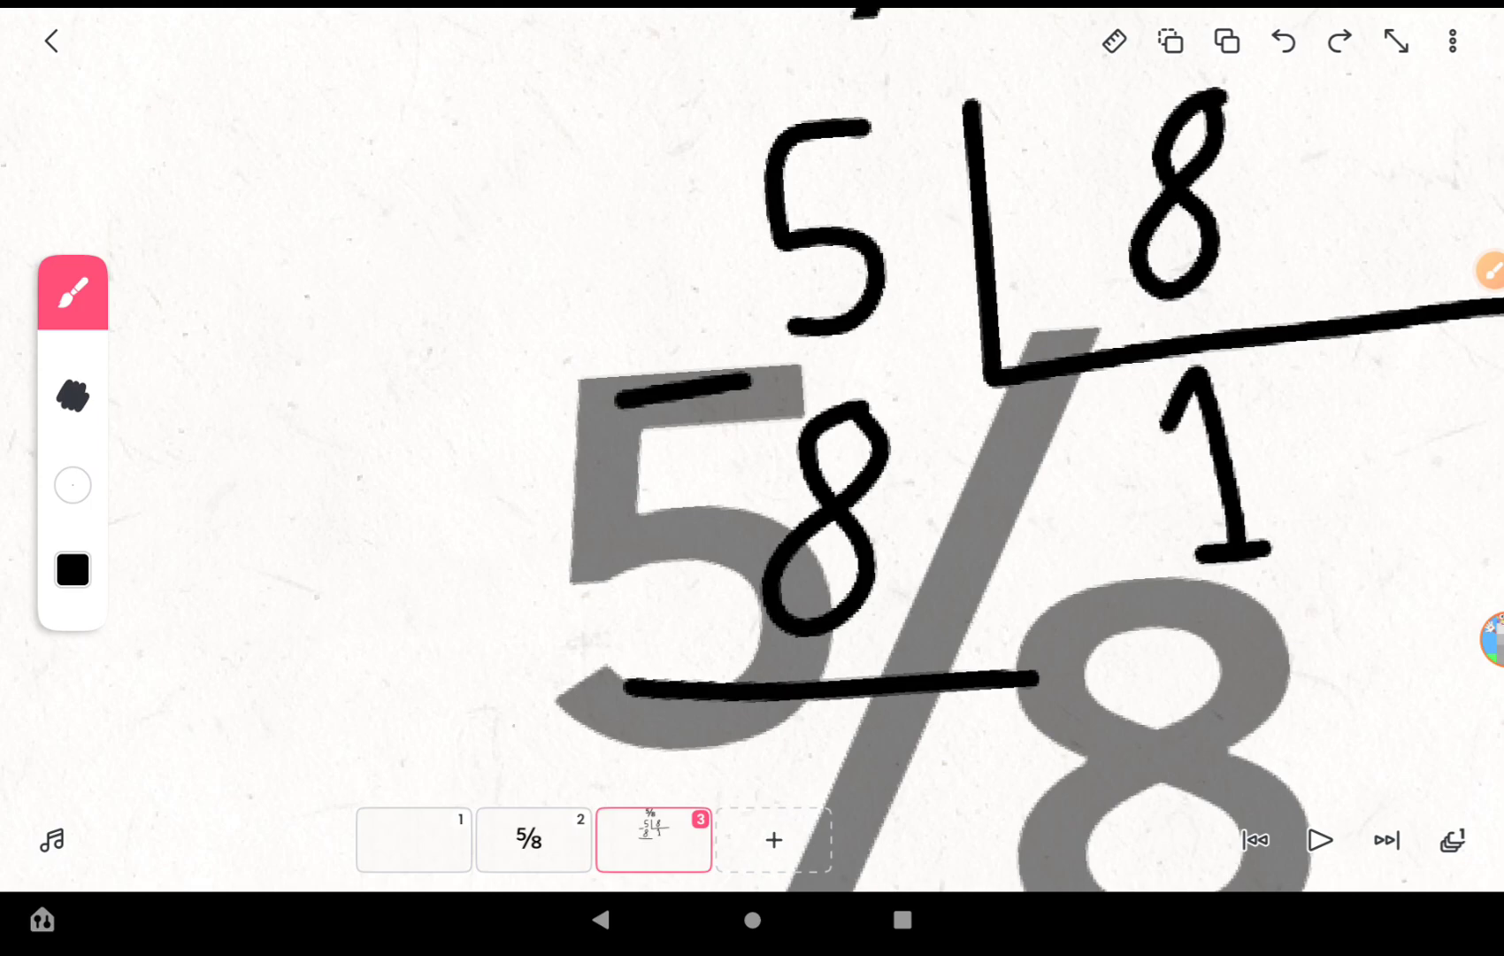
pyautogui.scroll(2, 893, 353)
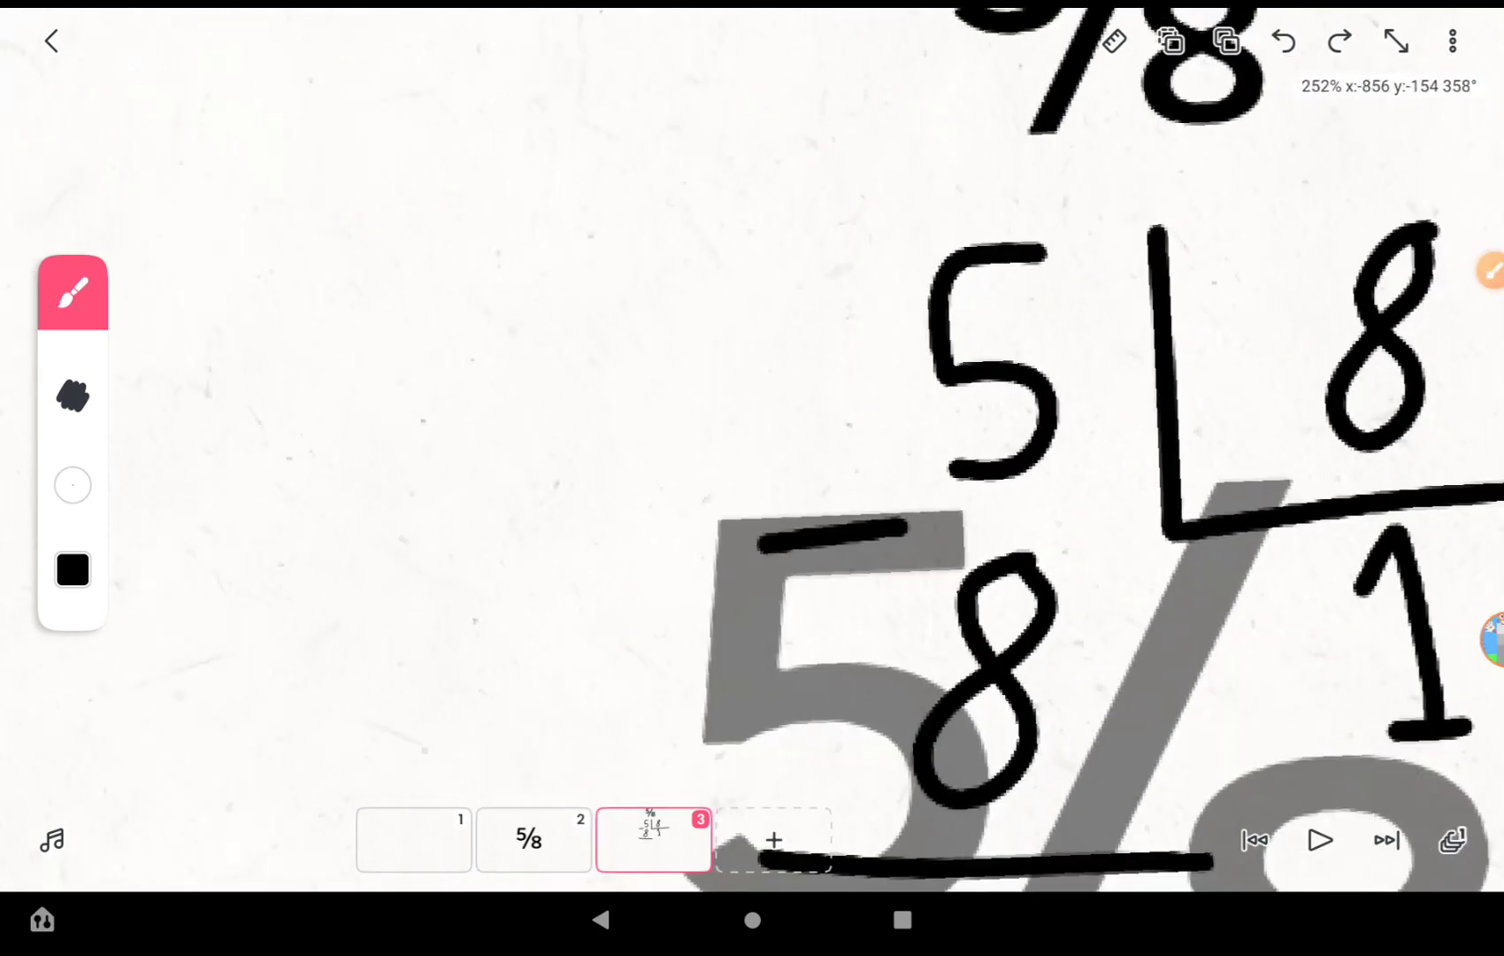
pyautogui.scroll(2, 894, 352)
pyautogui.scroll(-2, 893, 353)
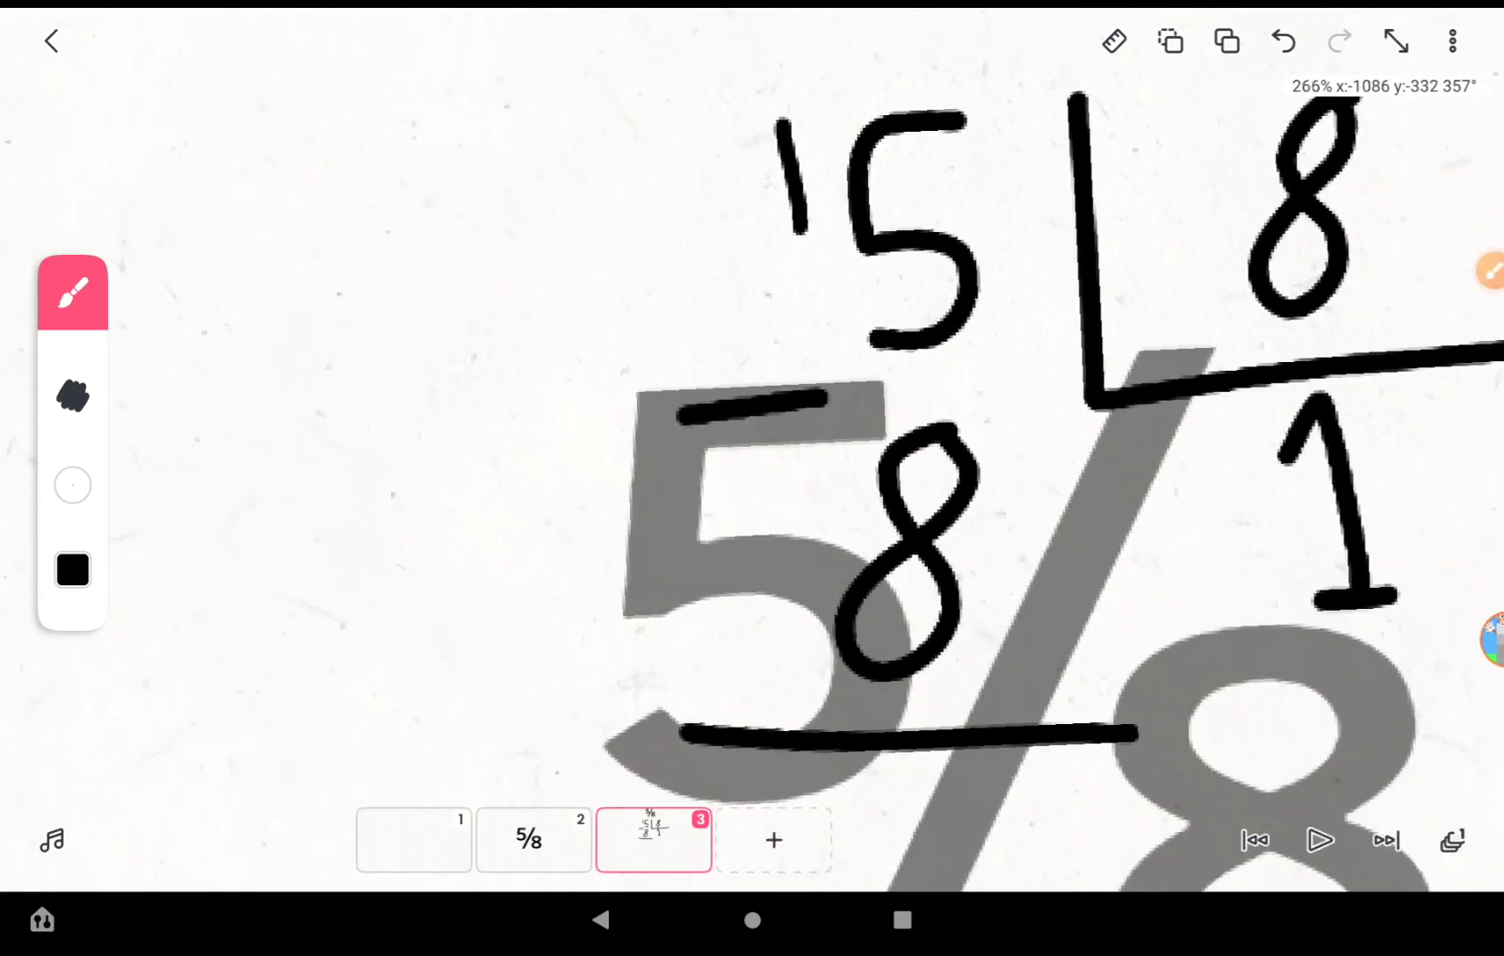
pyautogui.scroll(-2, 893, 353)
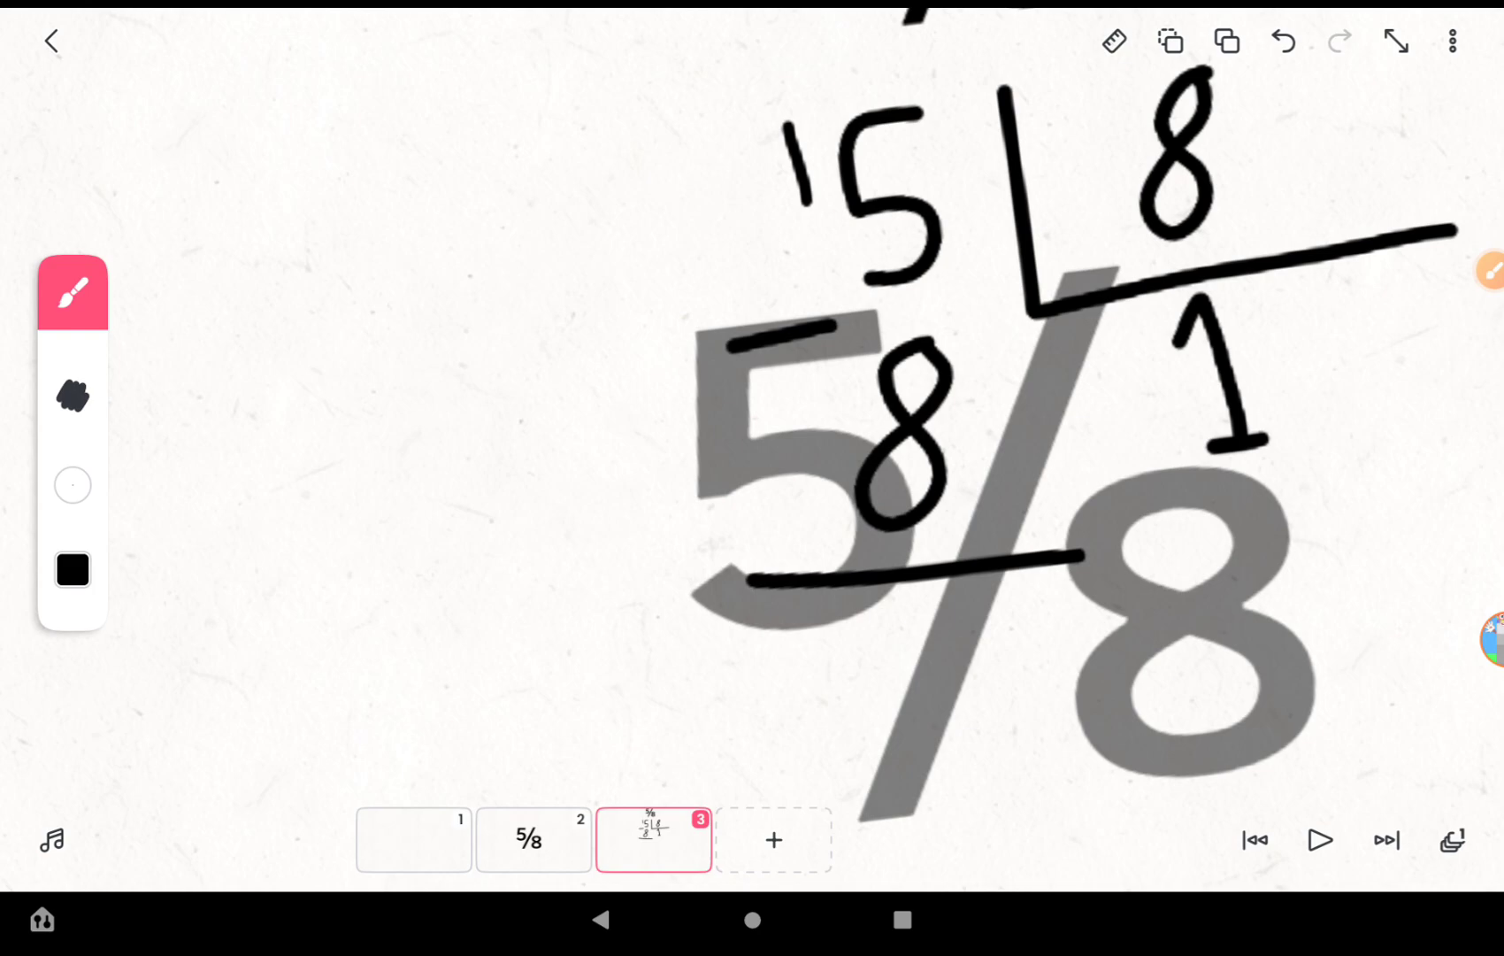
pyautogui.scroll(2, 894, 352)
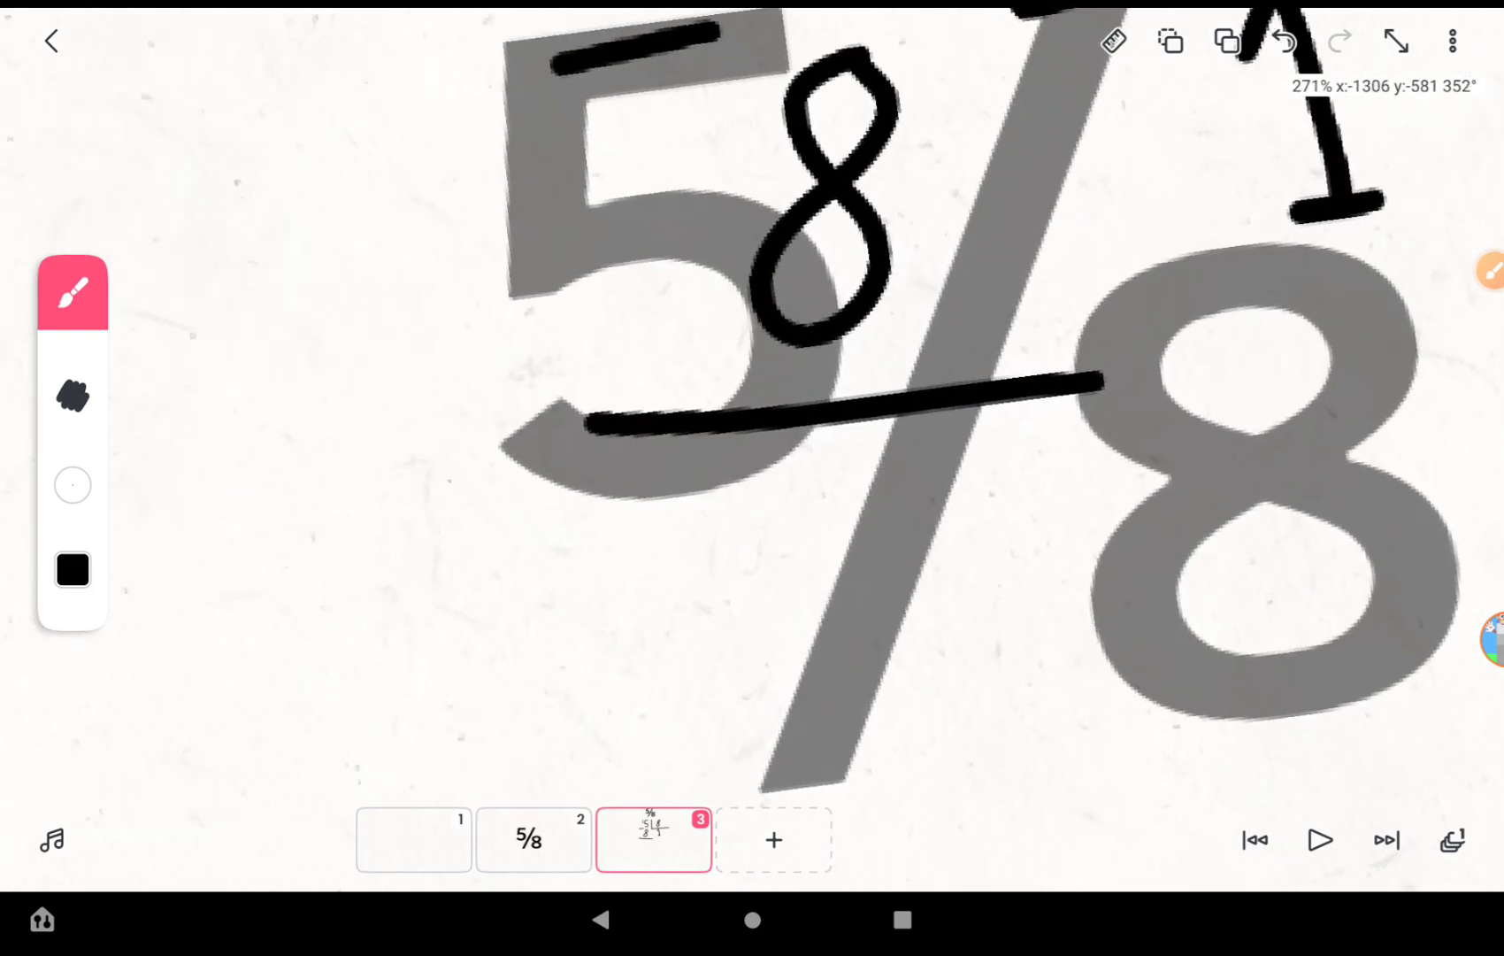
pyautogui.scroll(-1, 893, 352)
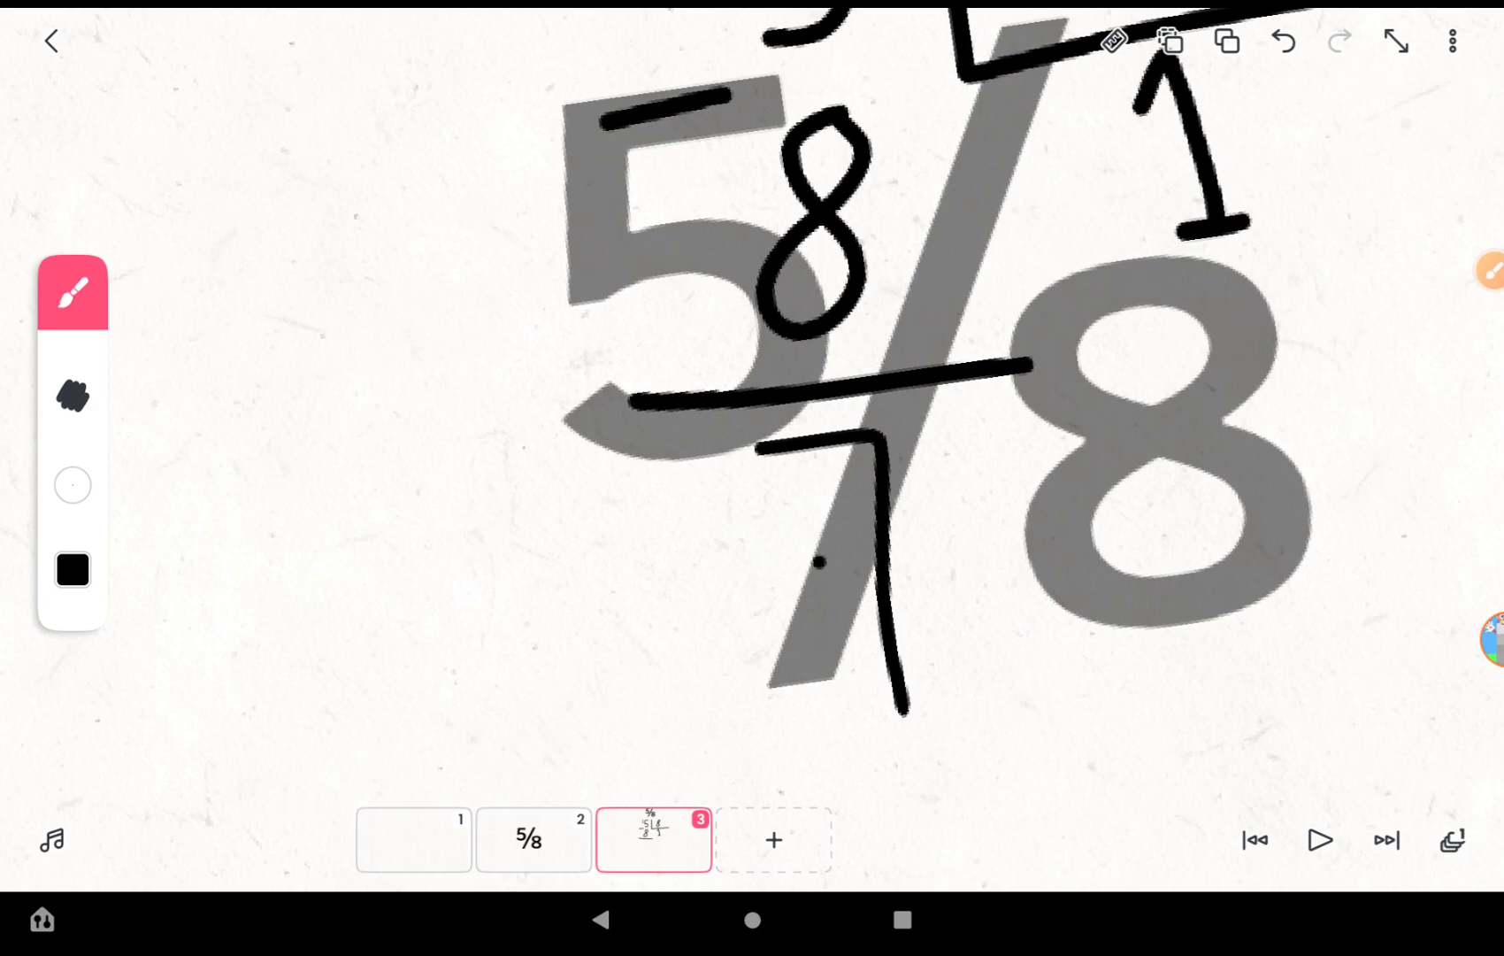
pyautogui.scroll(-2, 893, 353)
pyautogui.moveTo(776, 568); pyautogui.dragTo(810, 699)
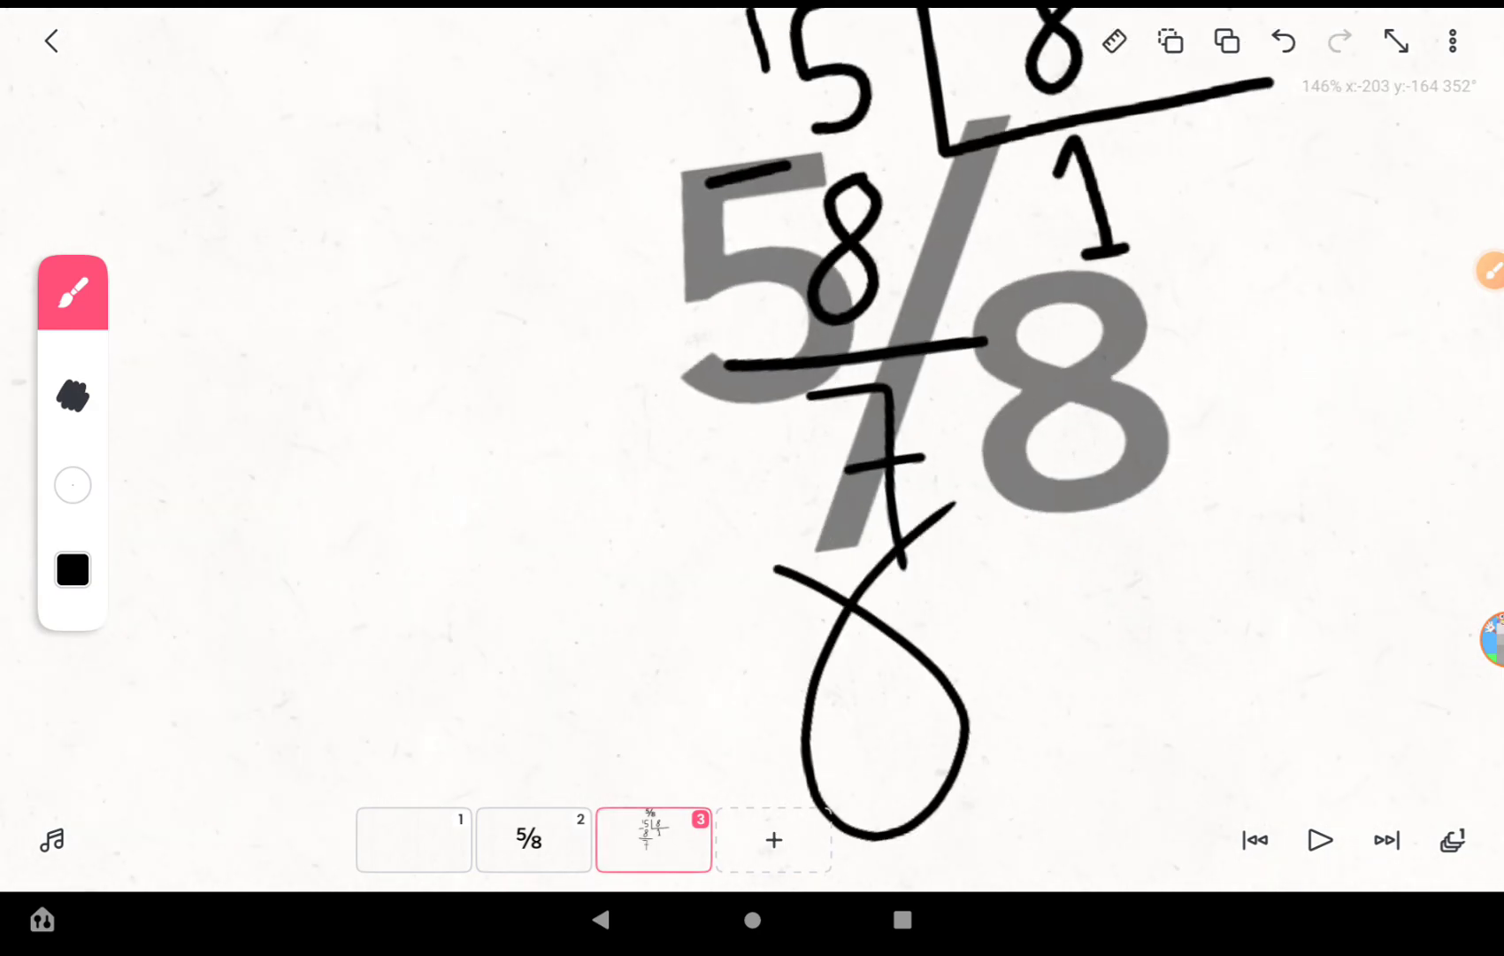
pyautogui.scroll(1, 893, 353)
pyautogui.scroll(-2, 894, 353)
pyautogui.scroll(1, 894, 352)
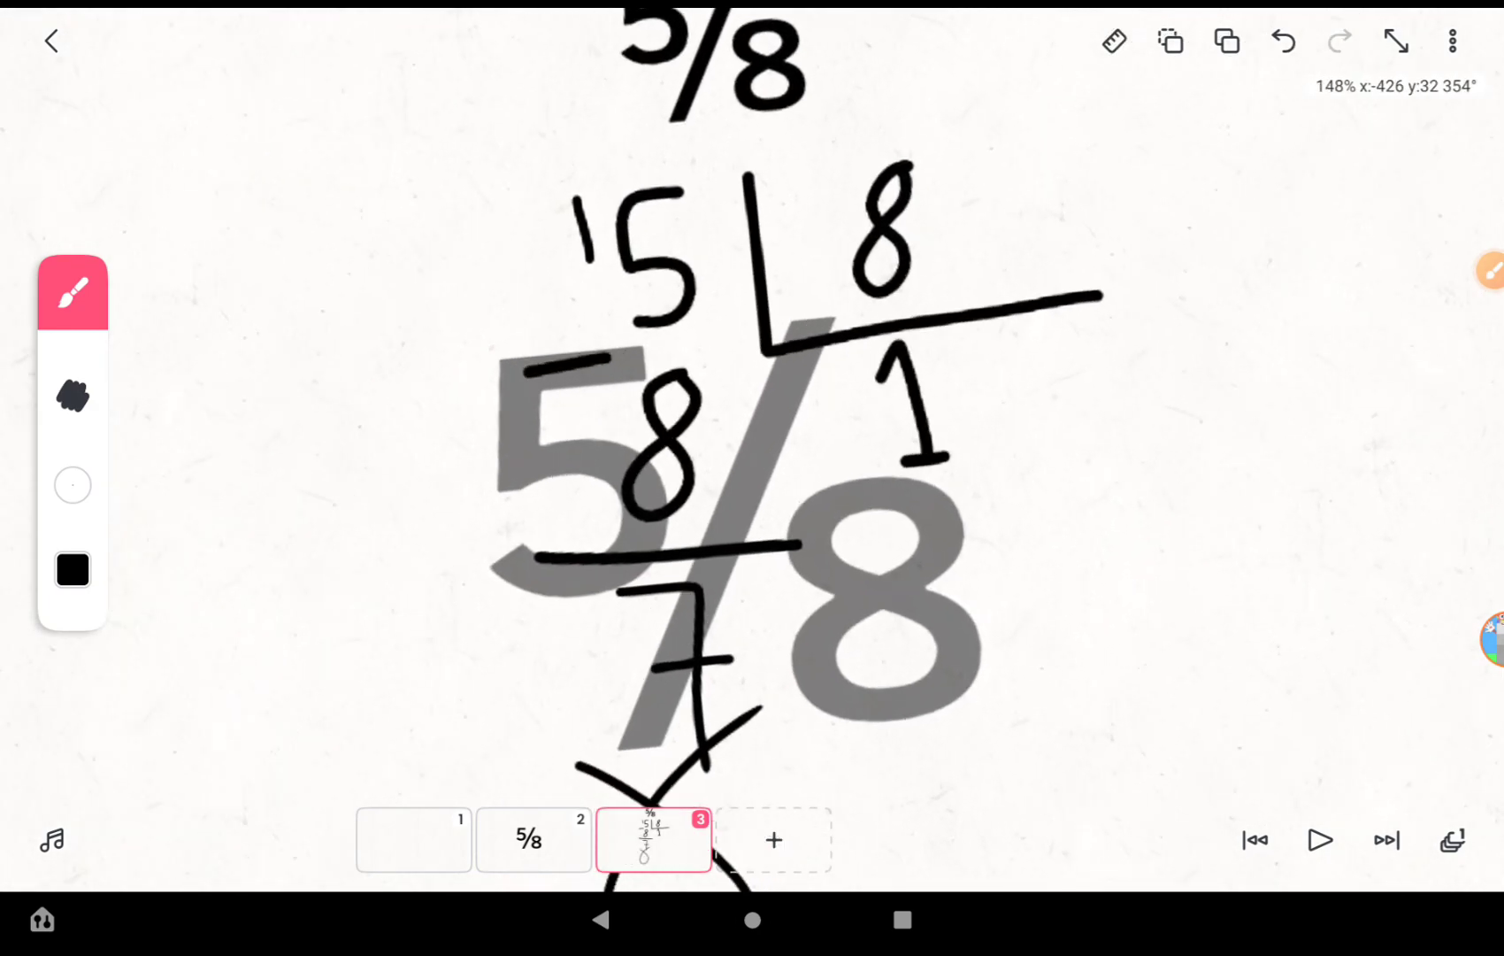
pyautogui.scroll(1, 894, 353)
pyautogui.scroll(-2, 894, 353)
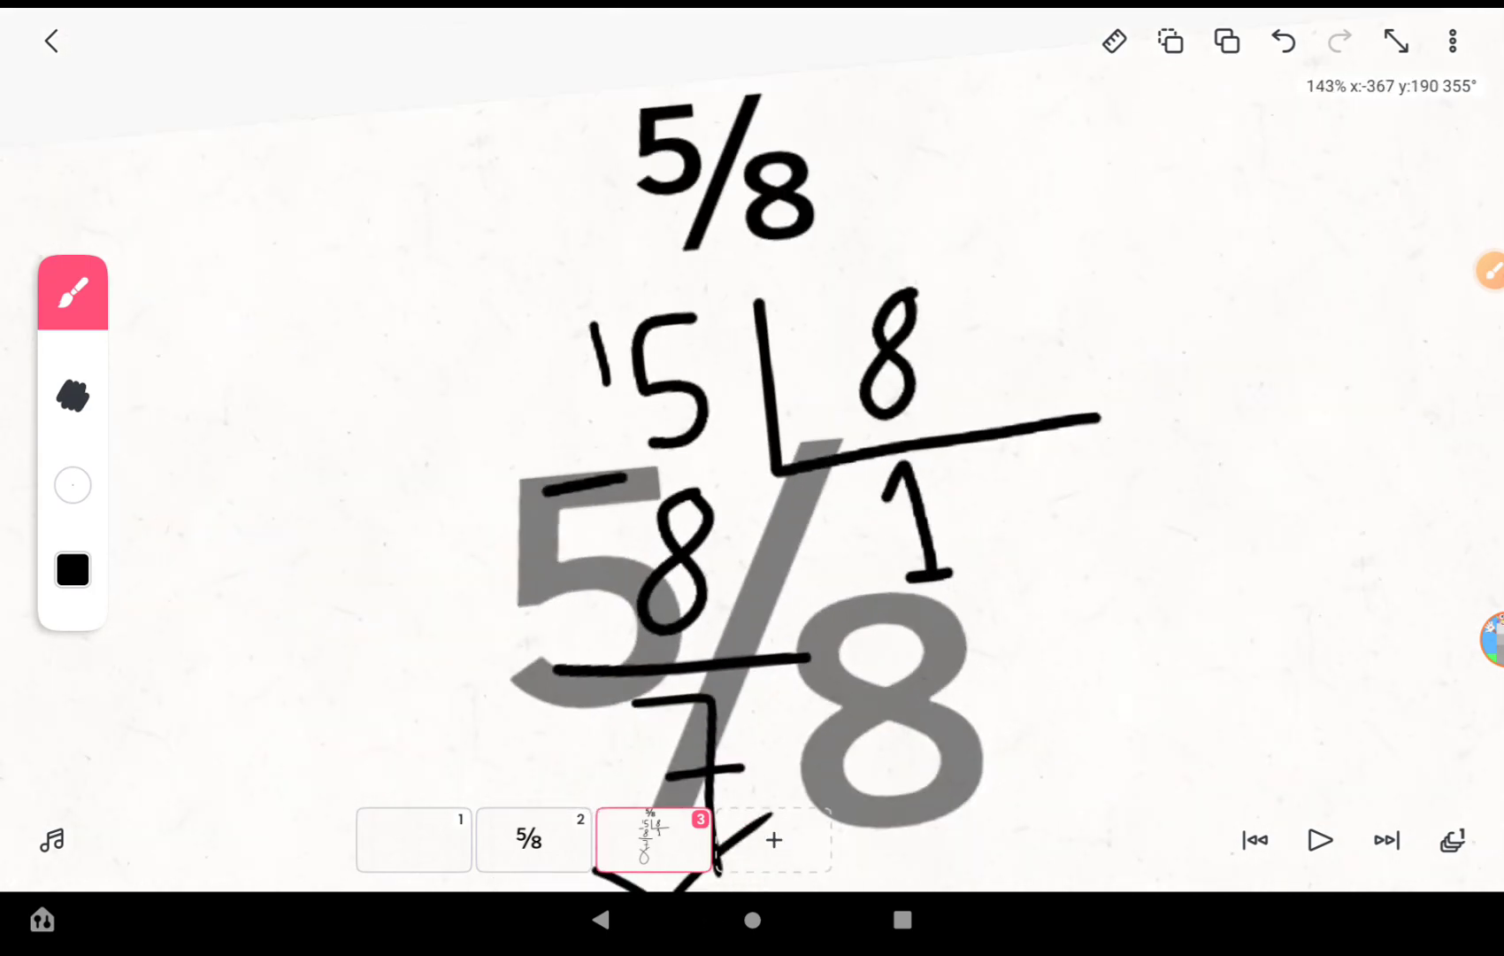
pyautogui.scroll(-2, 892, 353)
pyautogui.scroll(-1, 893, 352)
pyautogui.scroll(2, 587, 353)
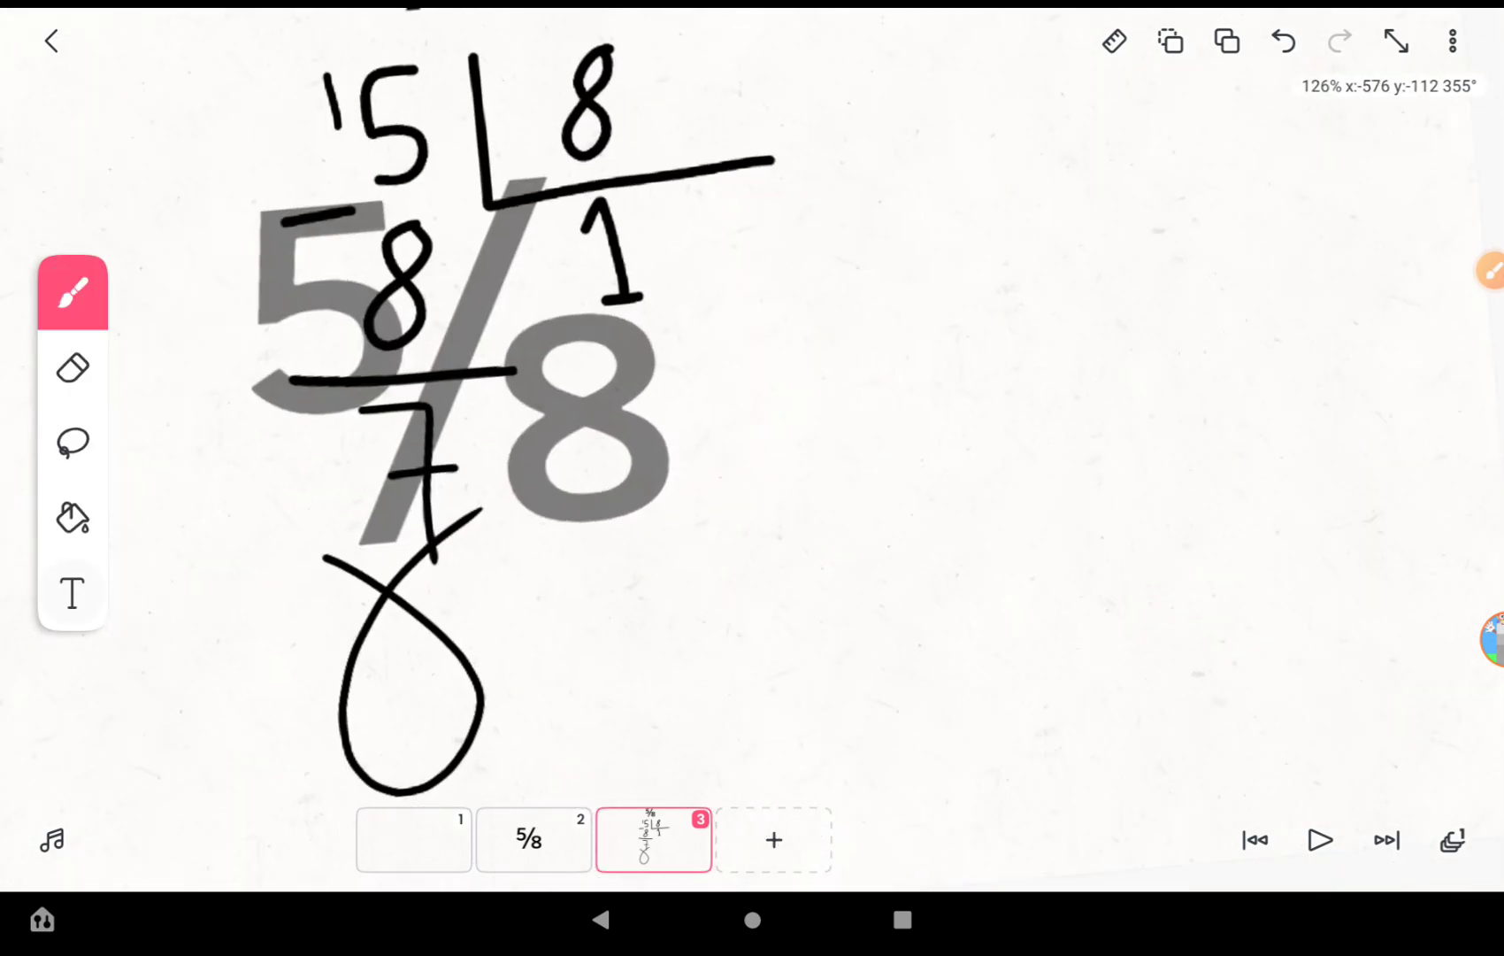
pyautogui.click(72, 593)
# Step: Add a typed 1 and move it to the right of the working
pyautogui.click(753, 446)
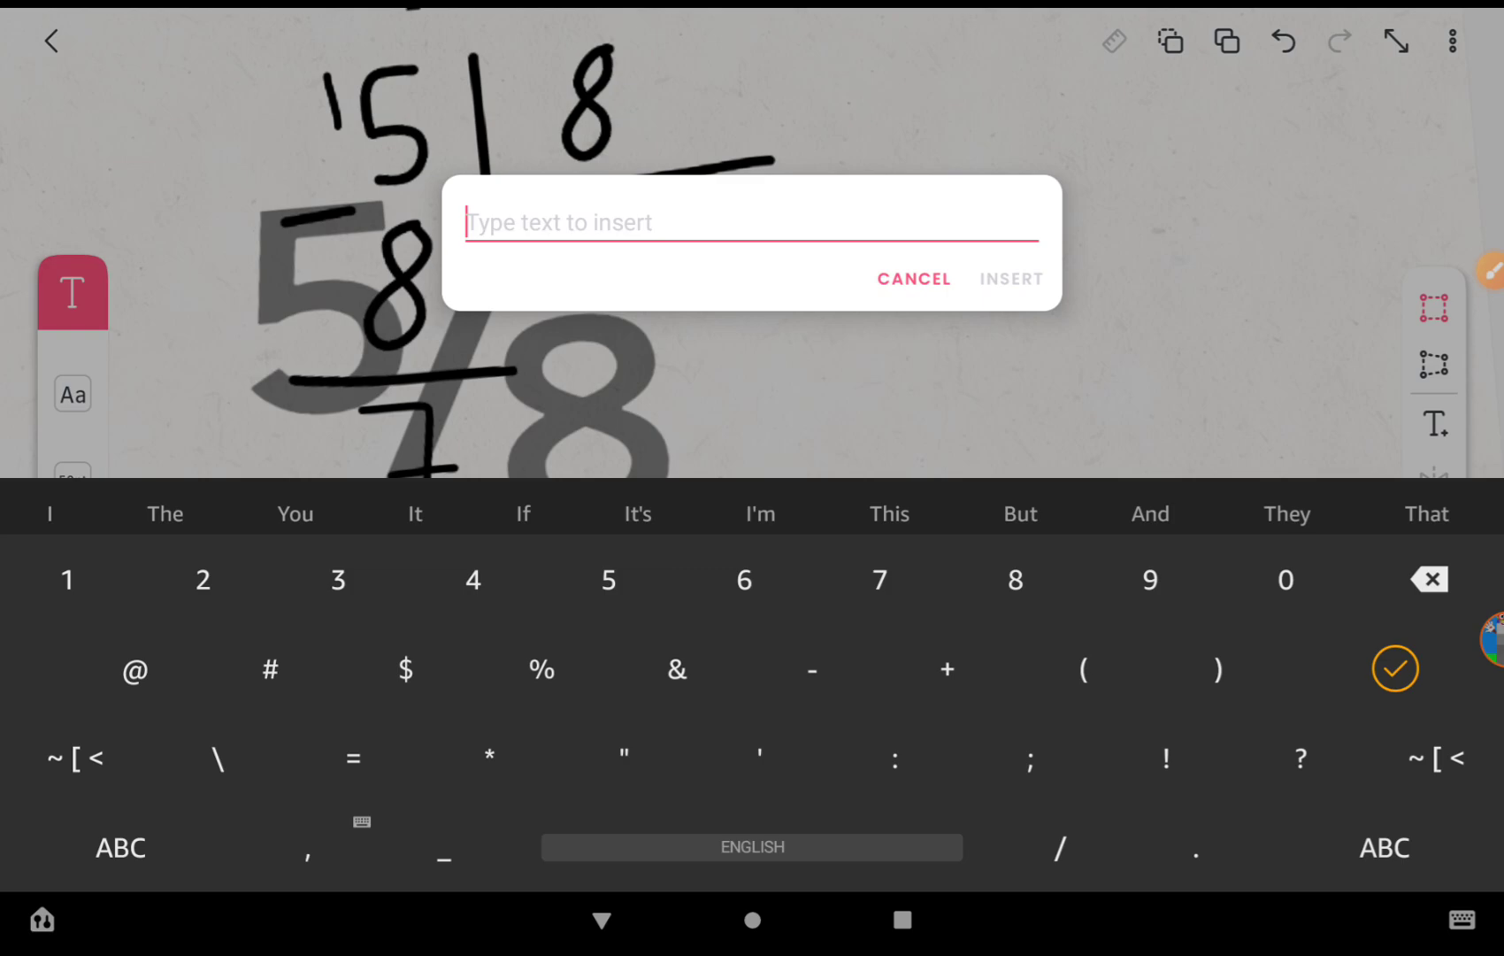
pyautogui.click(66, 578)
pyautogui.click(1012, 278)
pyautogui.moveTo(873, 395); pyautogui.dragTo(965, 453)
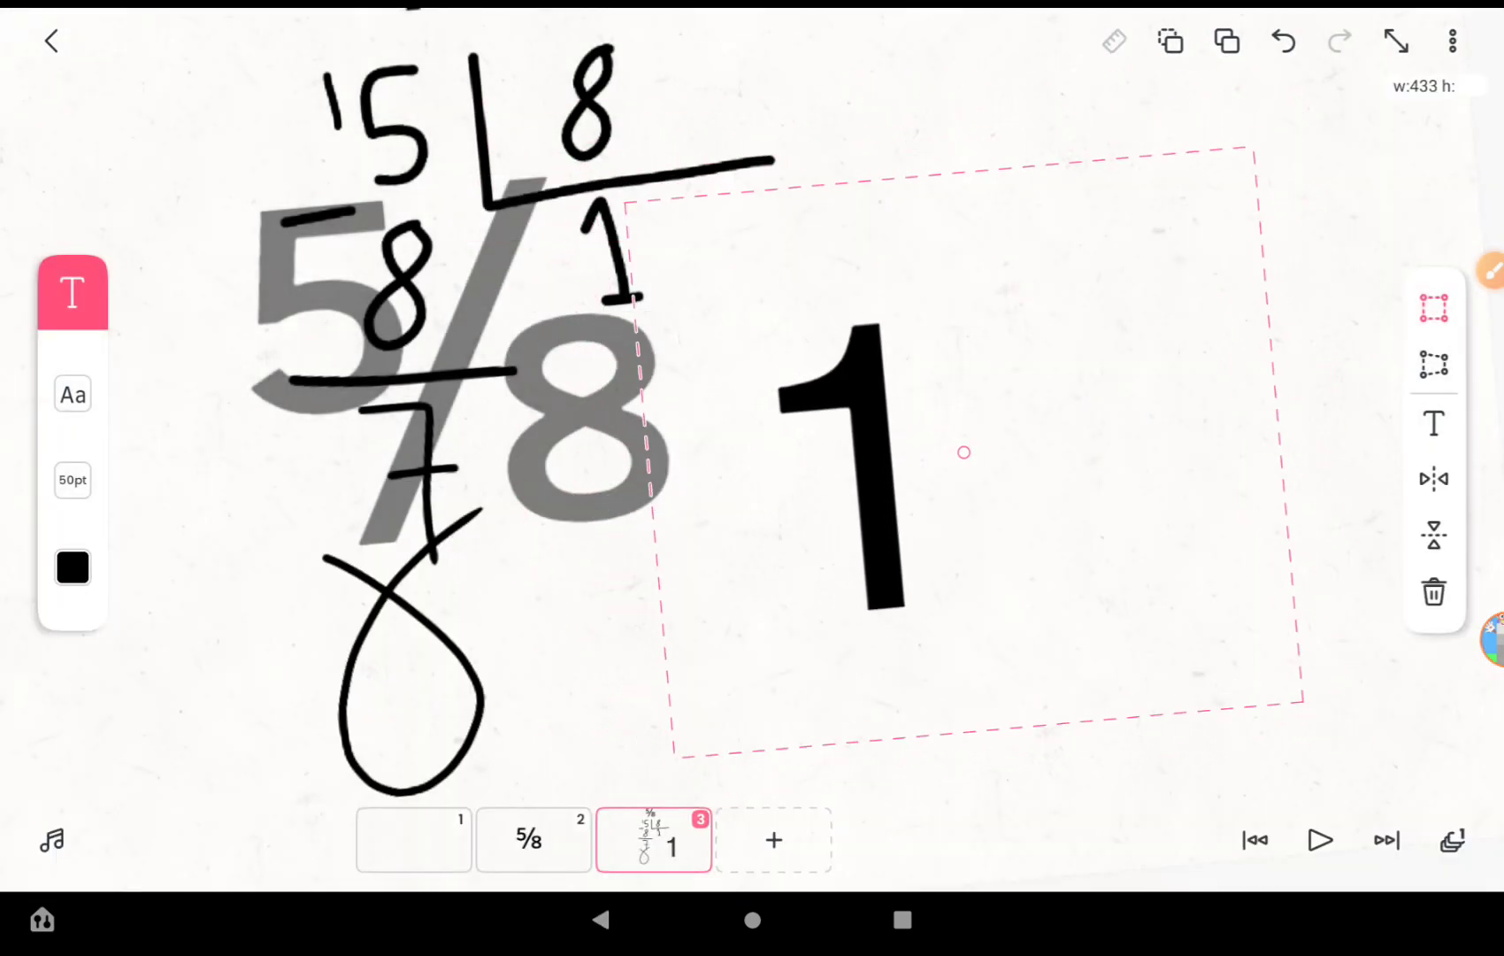
# Step: Edit the text to add an equals sign so it reads =1
pyautogui.doubleClick(823, 471)
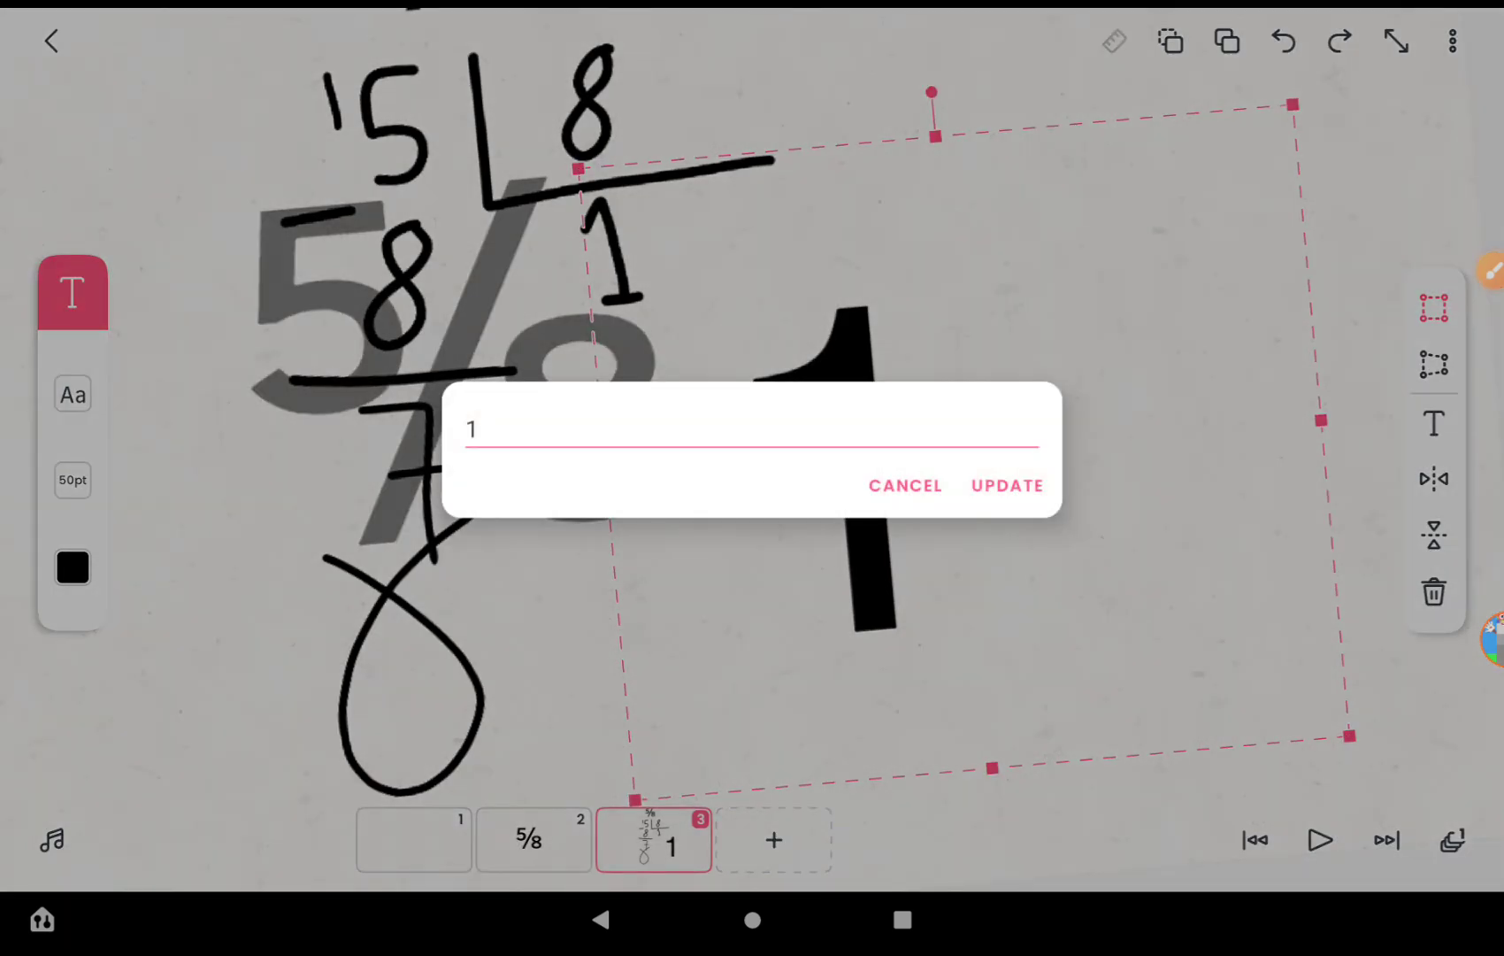
pyautogui.click(753, 430)
pyautogui.click(108, 850)
pyautogui.click(352, 762)
pyautogui.write('=')
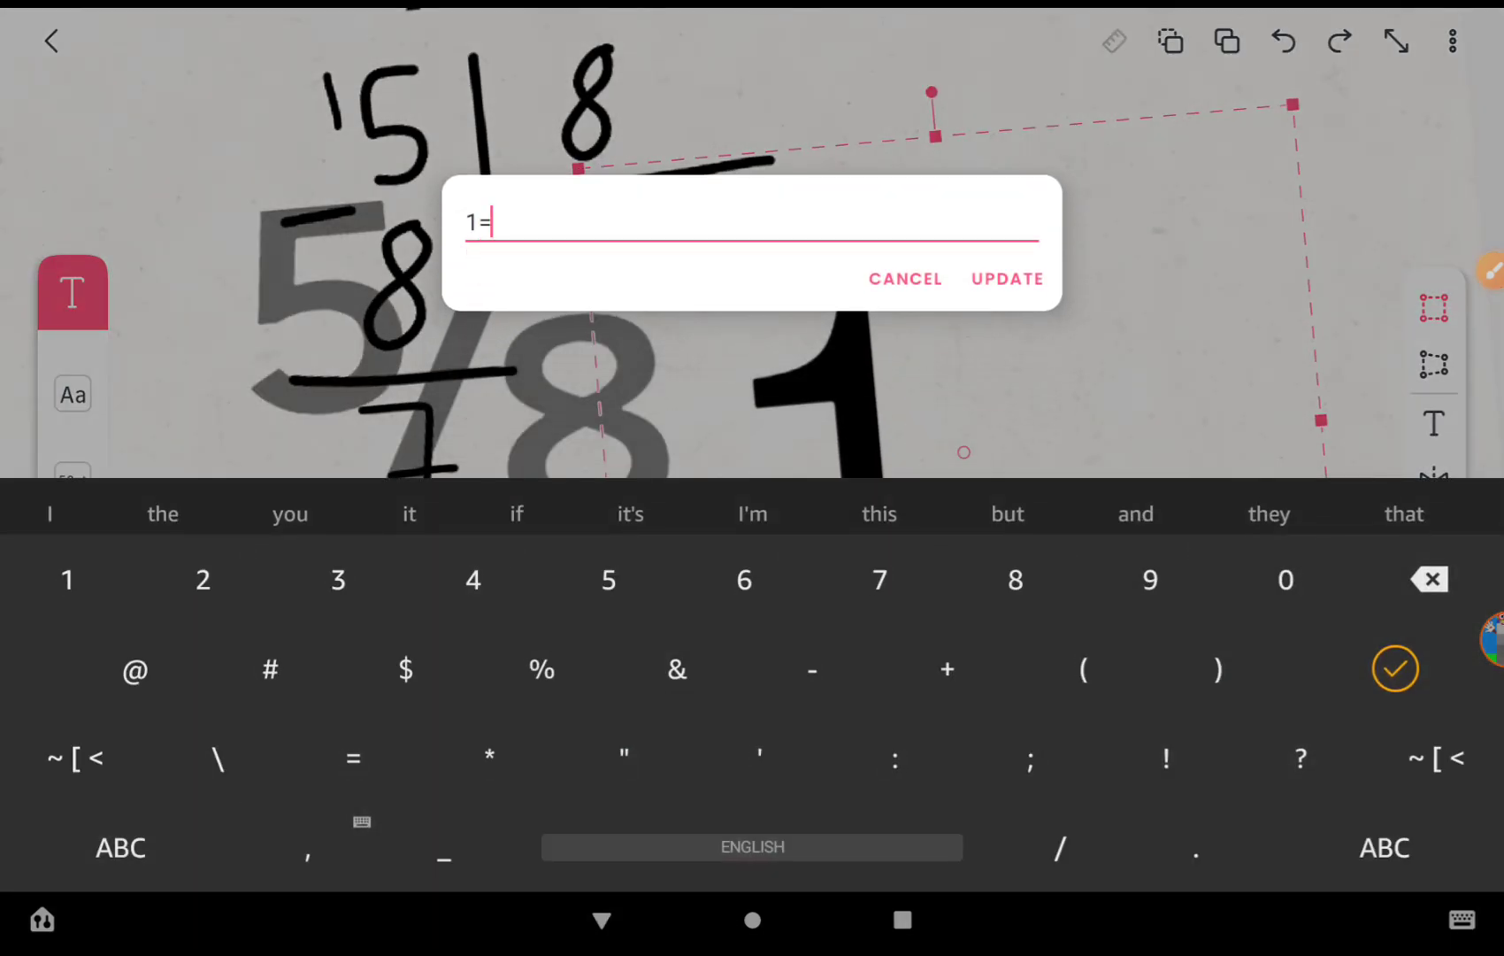
pyautogui.click(1007, 277)
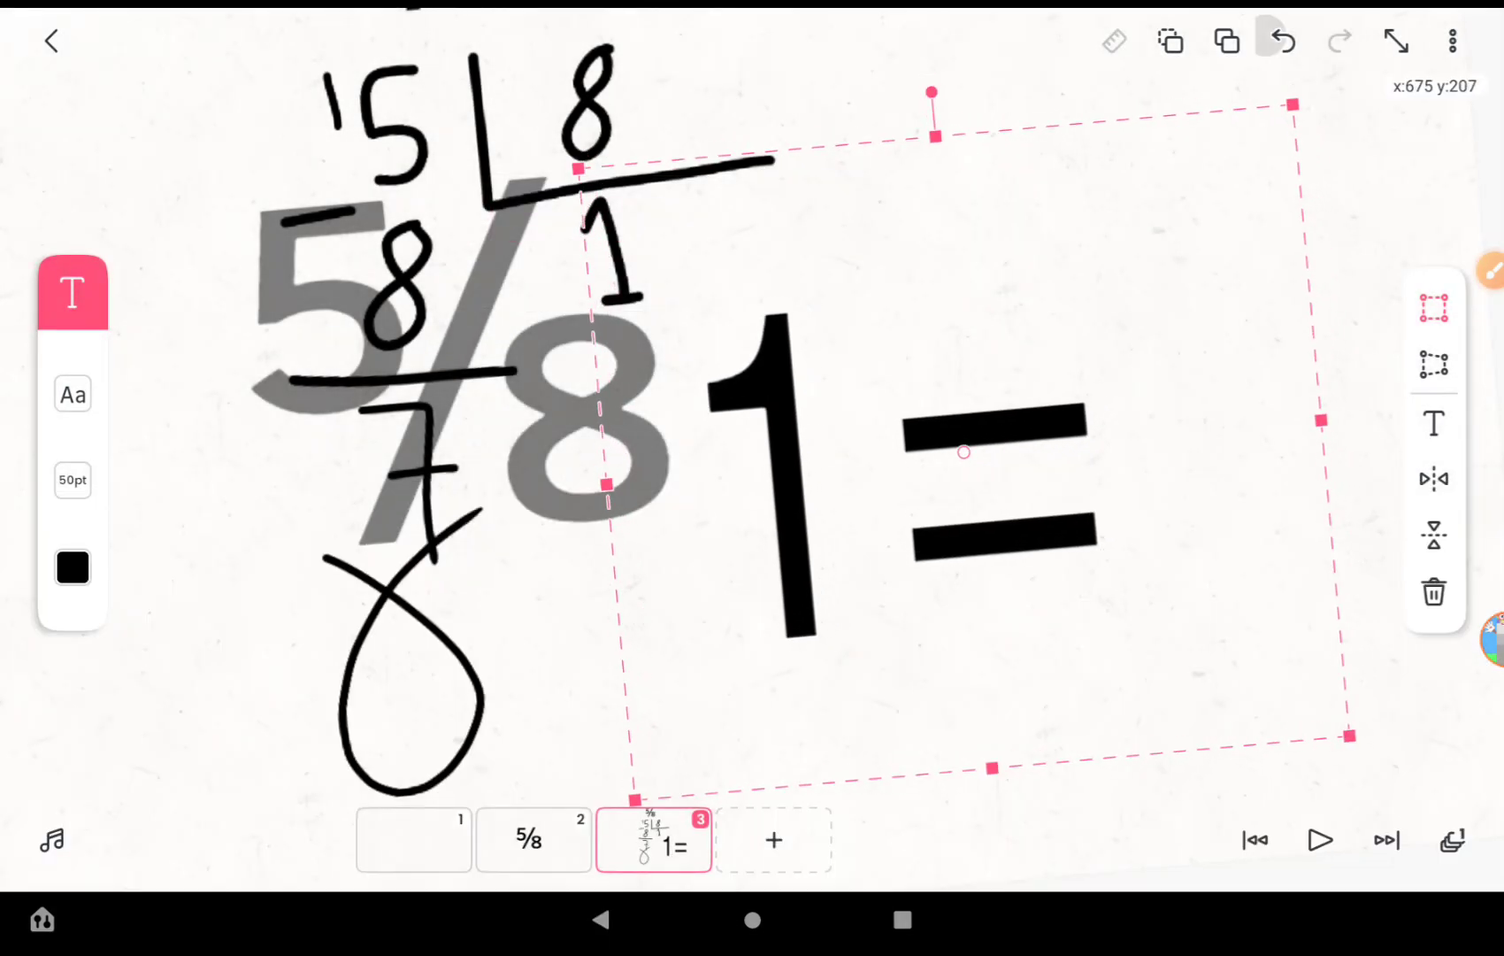
pyautogui.doubleClick(822, 470)
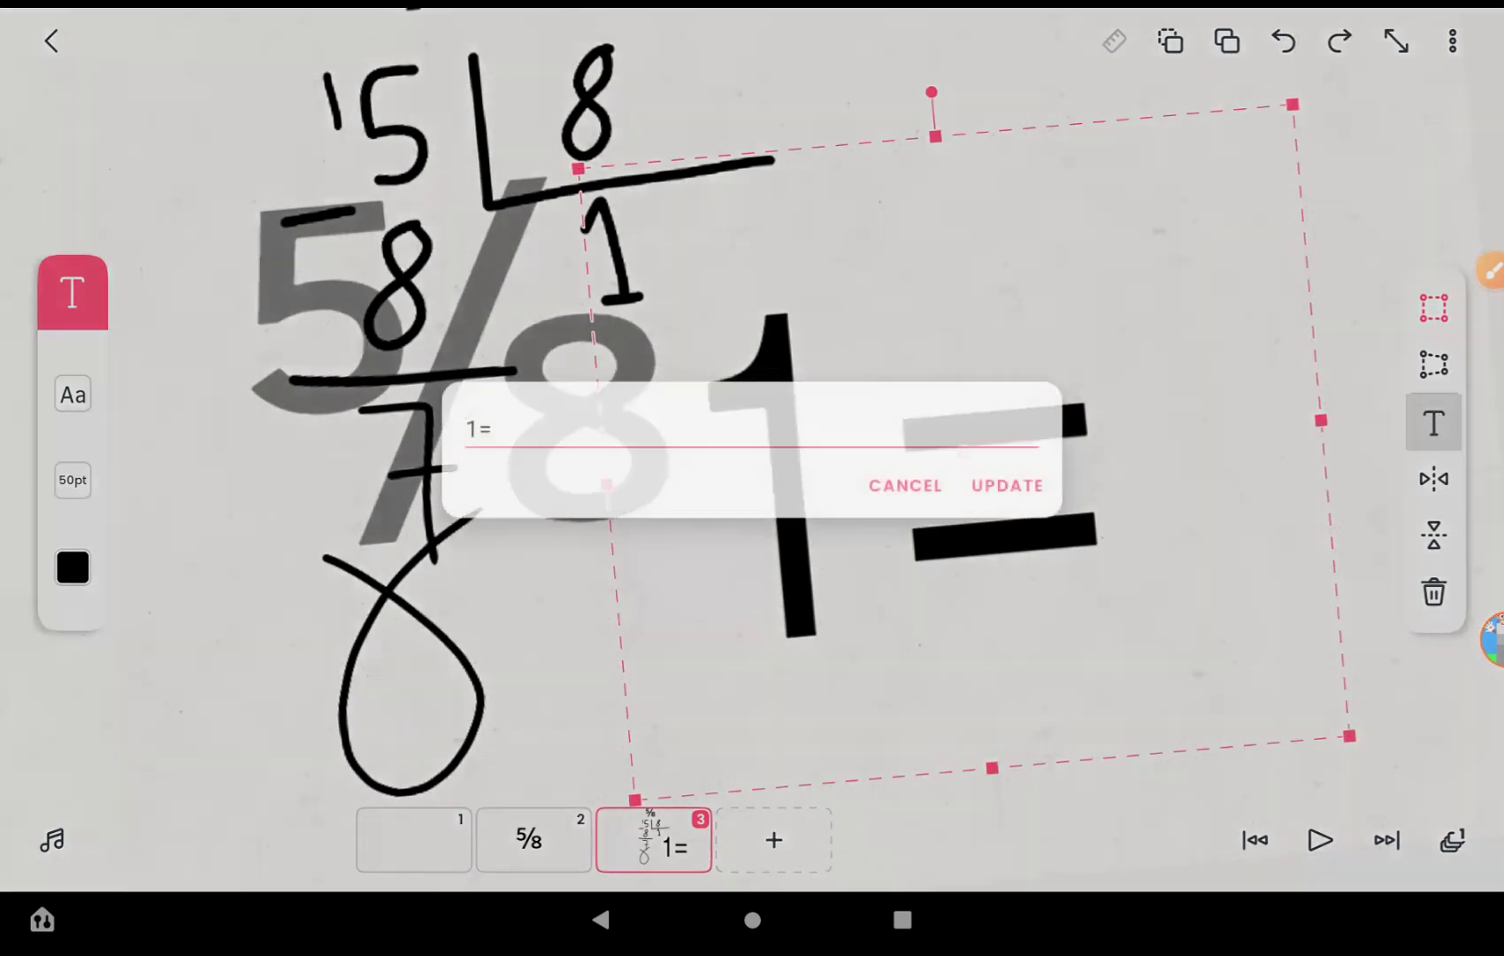
pyautogui.click(753, 430)
pyautogui.press('BackSpace')
pyautogui.press('BackSpace')
pyautogui.click(107, 849)
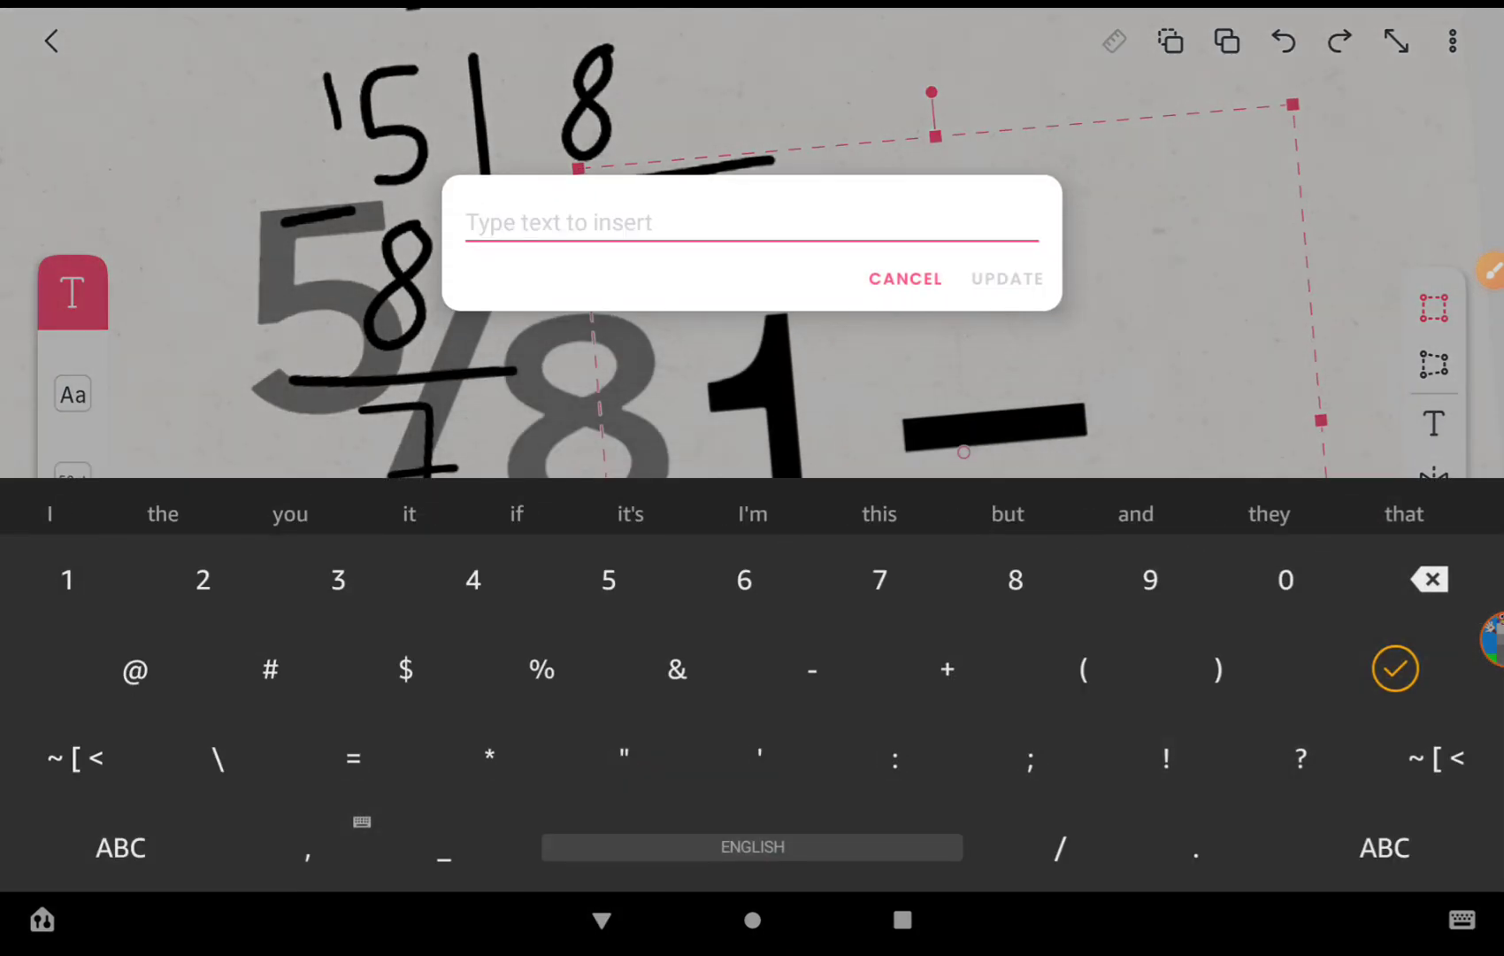
pyautogui.write('=1')
pyautogui.click(1008, 276)
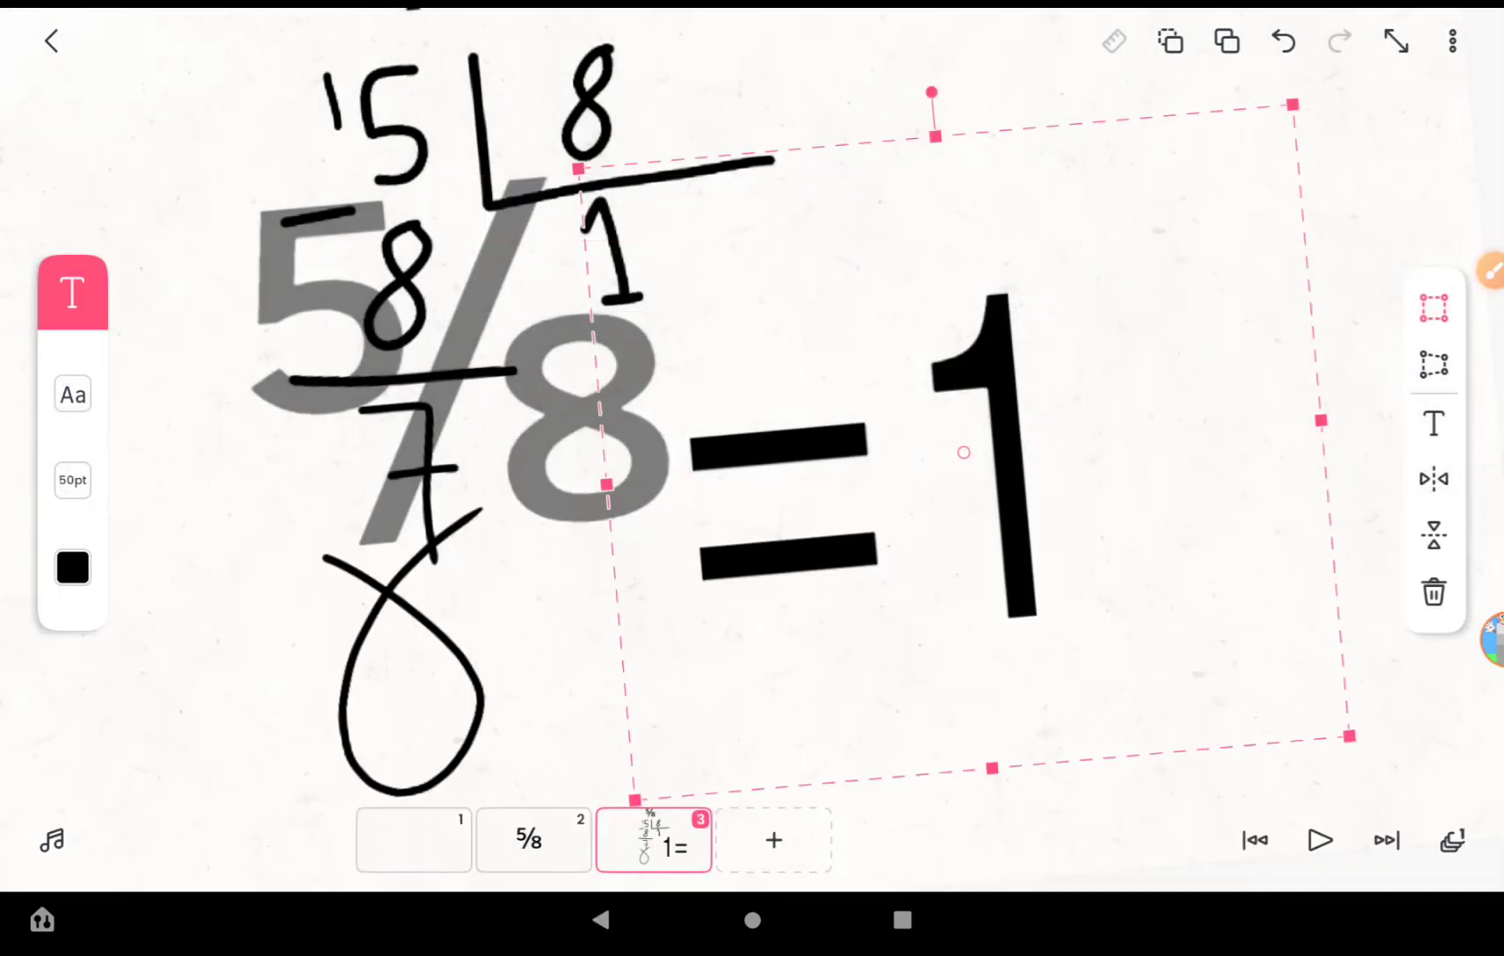
# Step: Scale =1 down in three passes, place it beside the 8, and deselect
pyautogui.moveTo(1348, 736); pyautogui.dragTo(1158, 639)
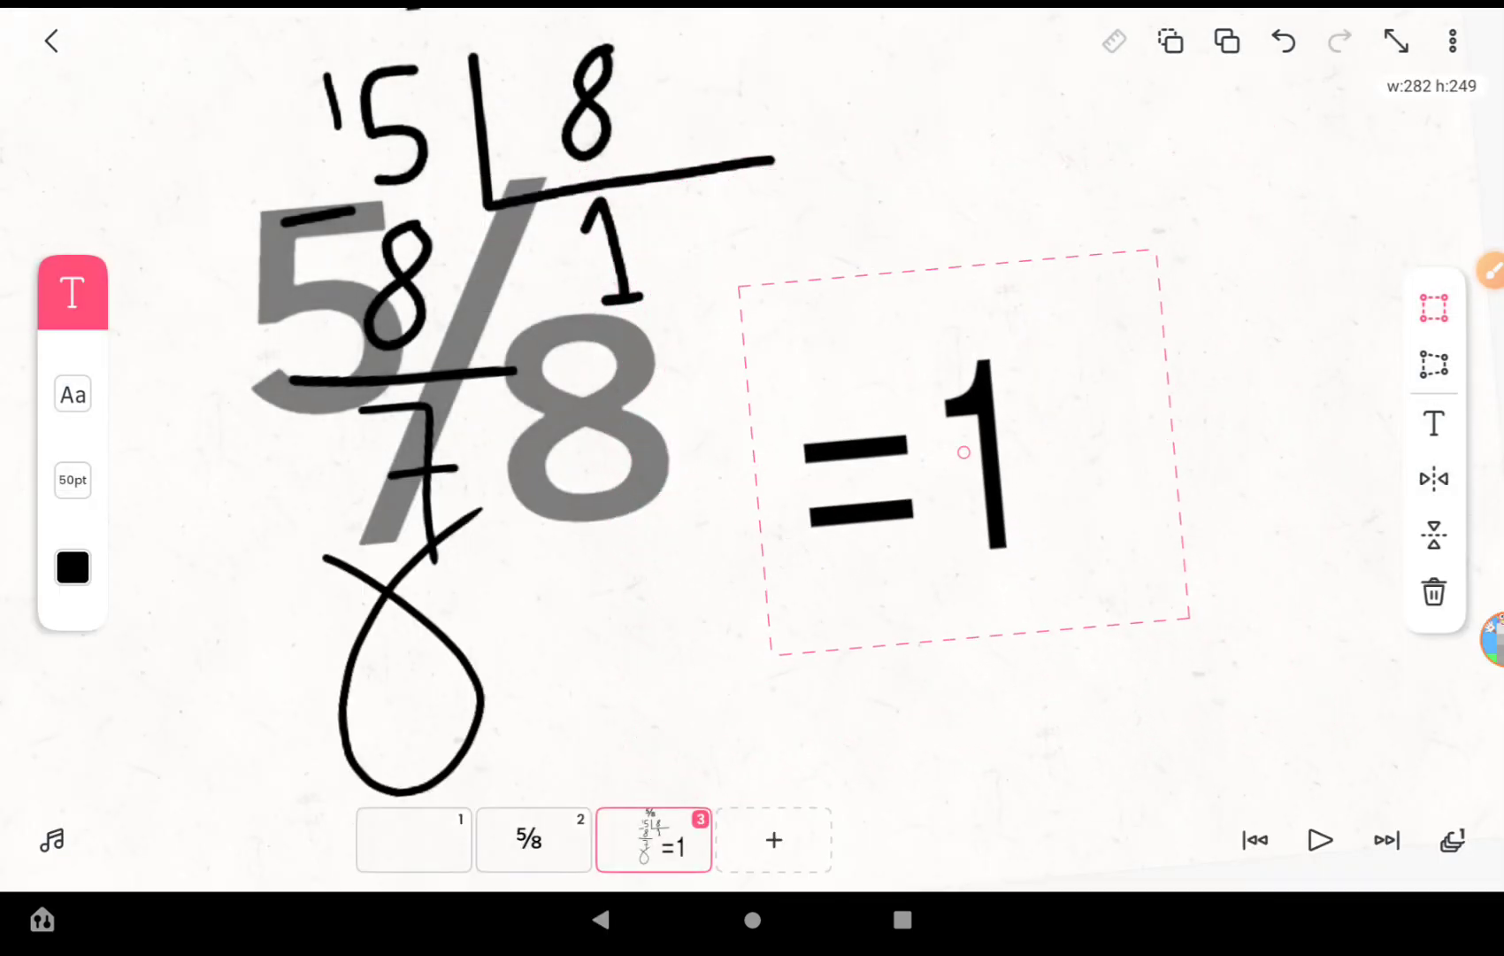
pyautogui.moveTo(964, 471); pyautogui.dragTo(928, 464)
pyautogui.moveTo(1149, 628); pyautogui.dragTo(1106, 595)
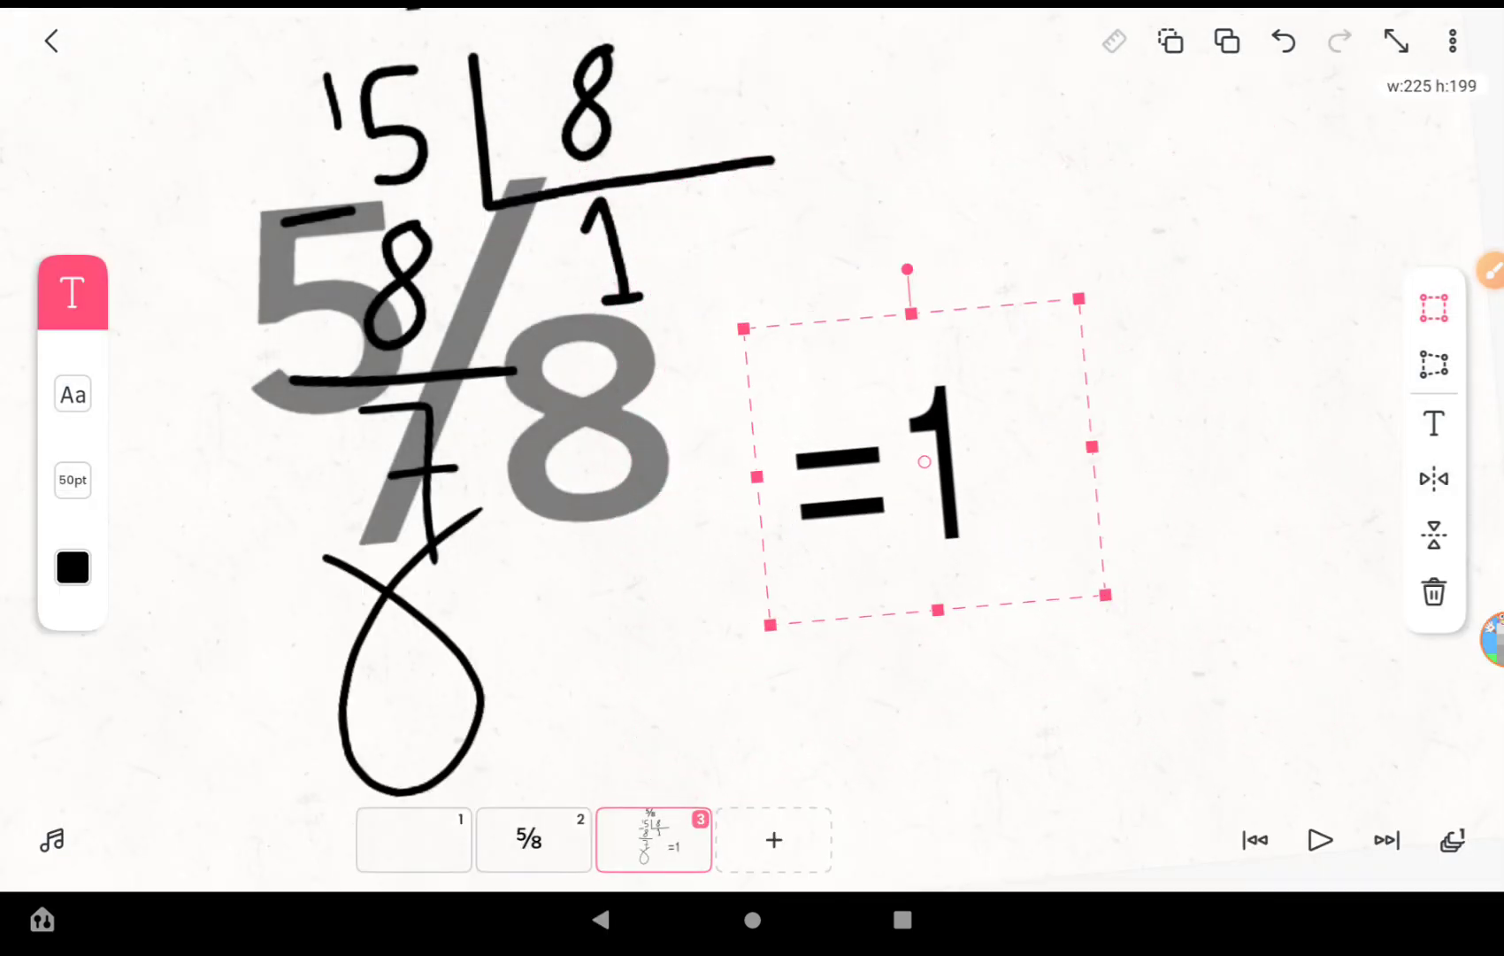
pyautogui.moveTo(928, 465); pyautogui.dragTo(823, 471)
pyautogui.click(1057, 704)
pyautogui.scroll(3, 587, 410)
pyautogui.scroll(-2, 587, 410)
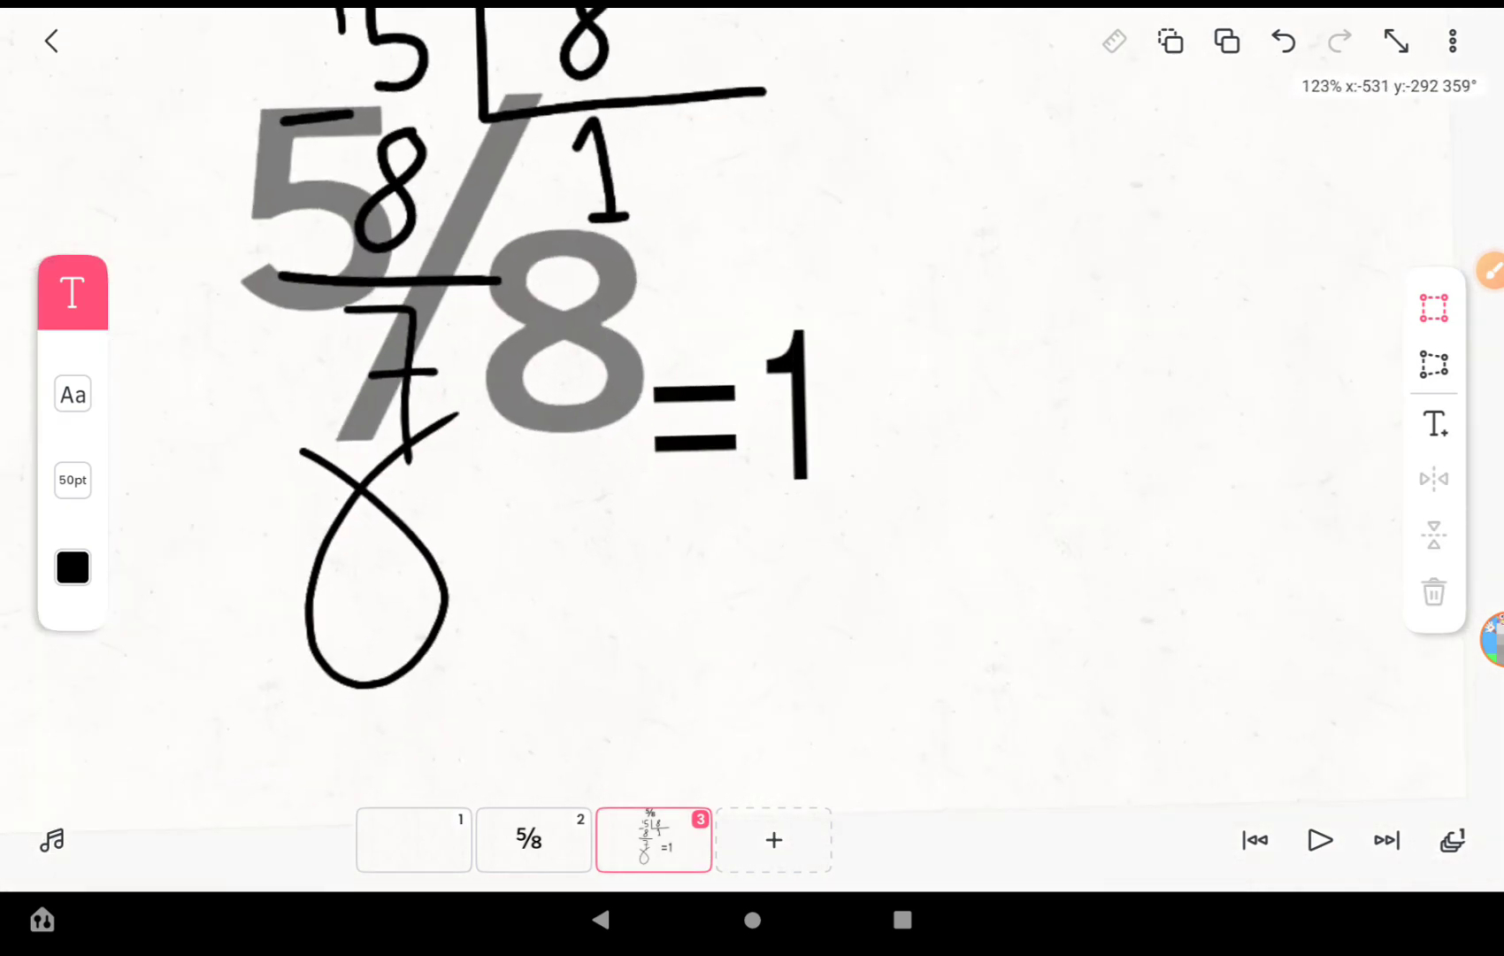
pyautogui.scroll(-3, 588, 411)
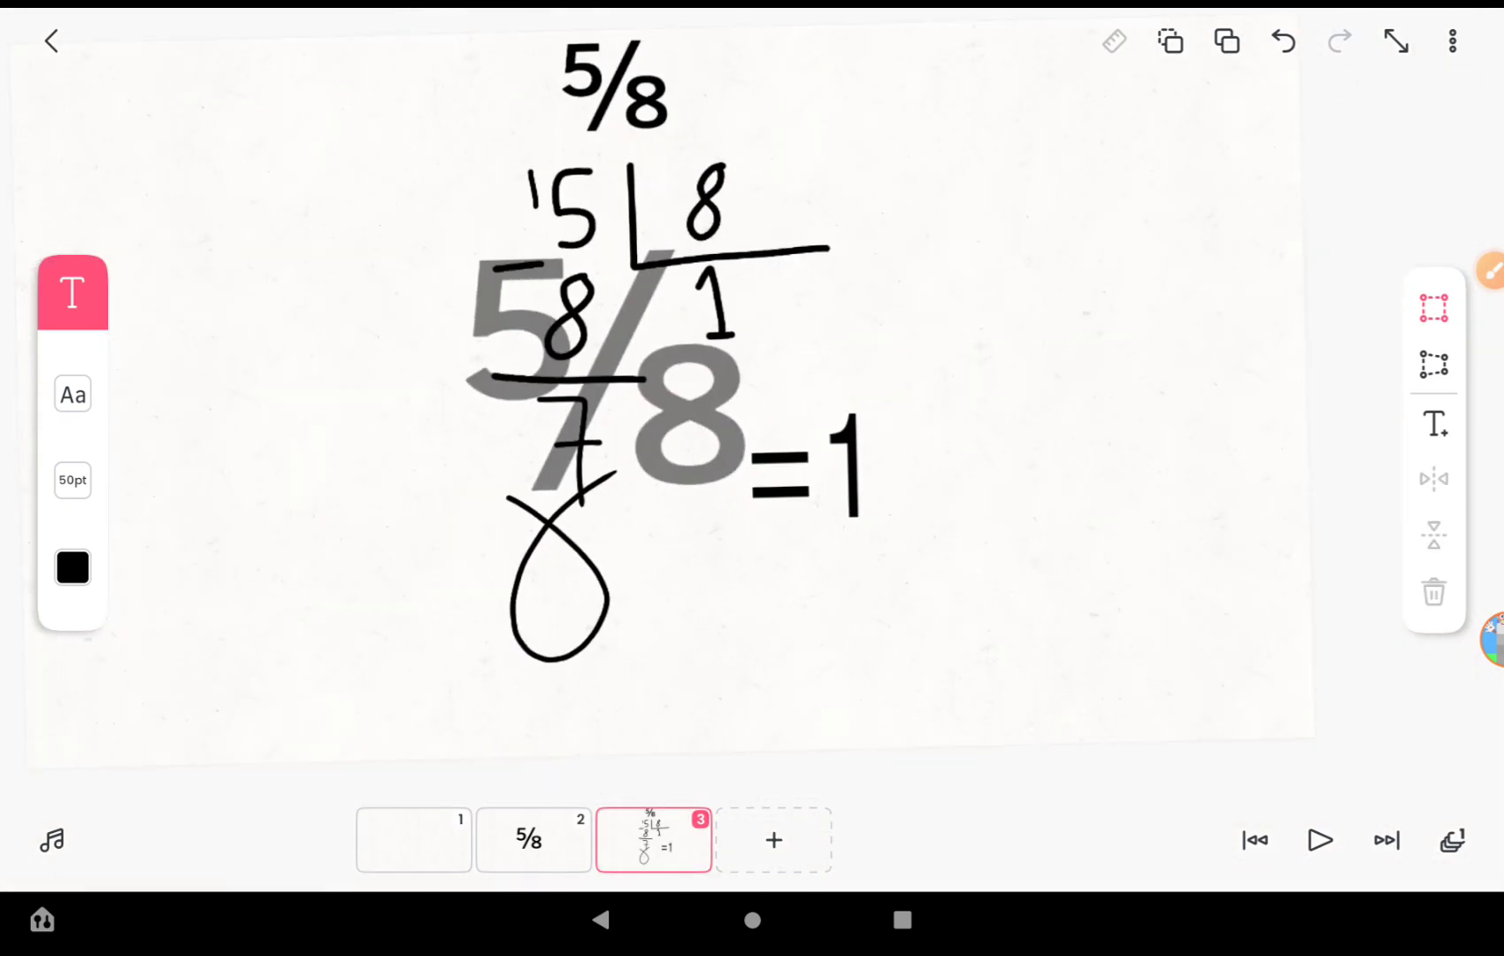
pyautogui.scroll(3, 587, 410)
pyautogui.scroll(1, 589, 411)
# Step: Begin a ⅞ text entry on the number keyboard, then cancel it
pyautogui.click(752, 399)
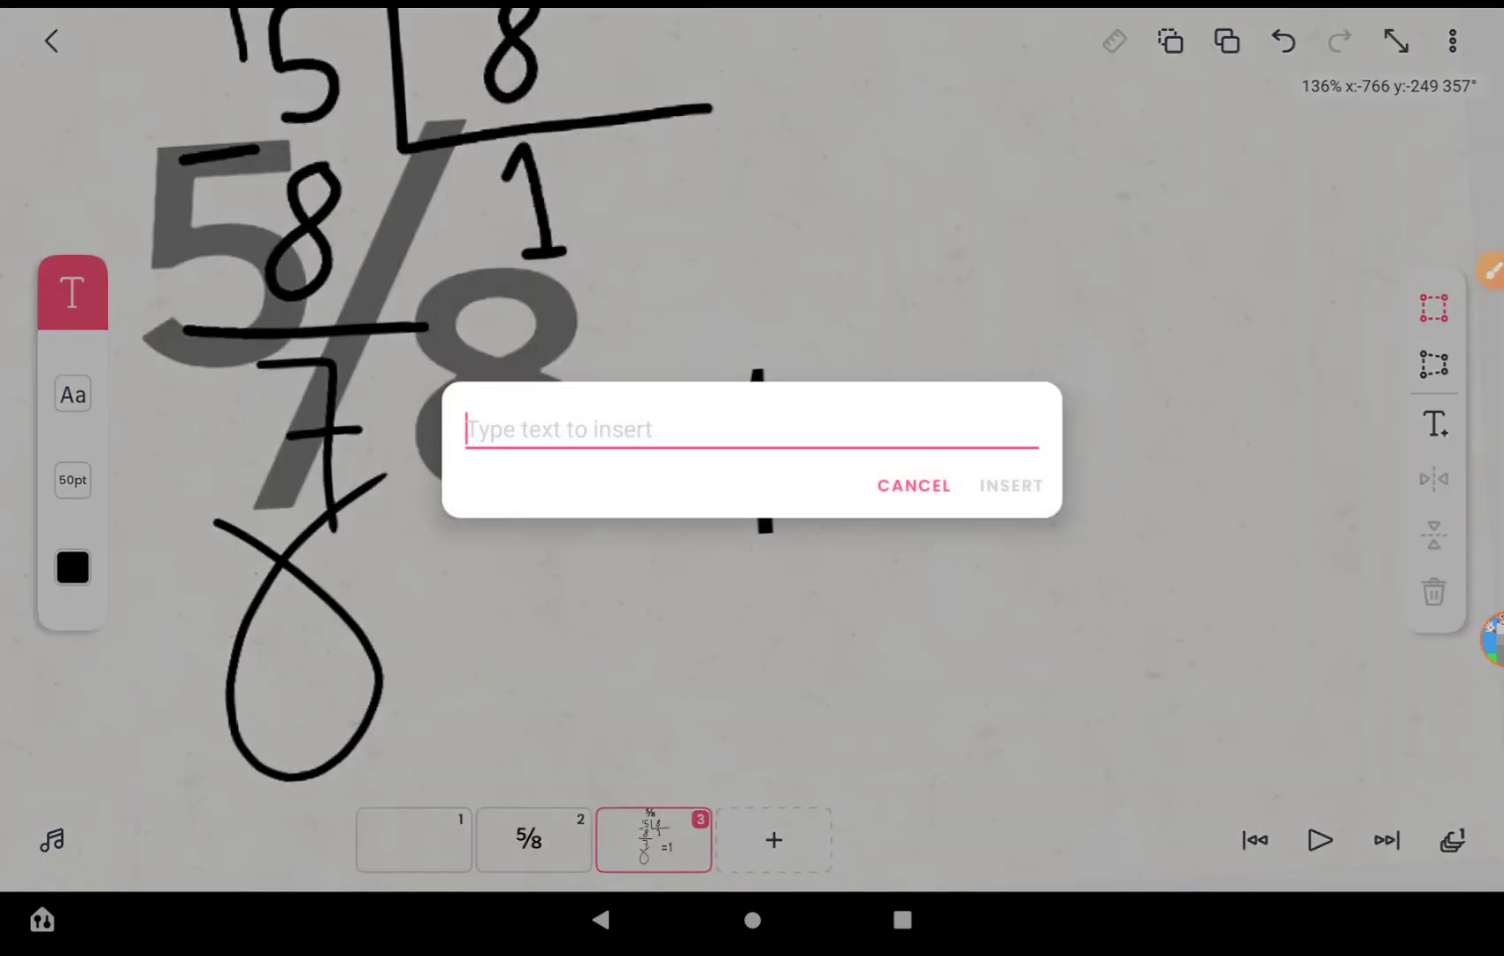
pyautogui.click(111, 848)
pyautogui.click(879, 578)
pyautogui.write('7')
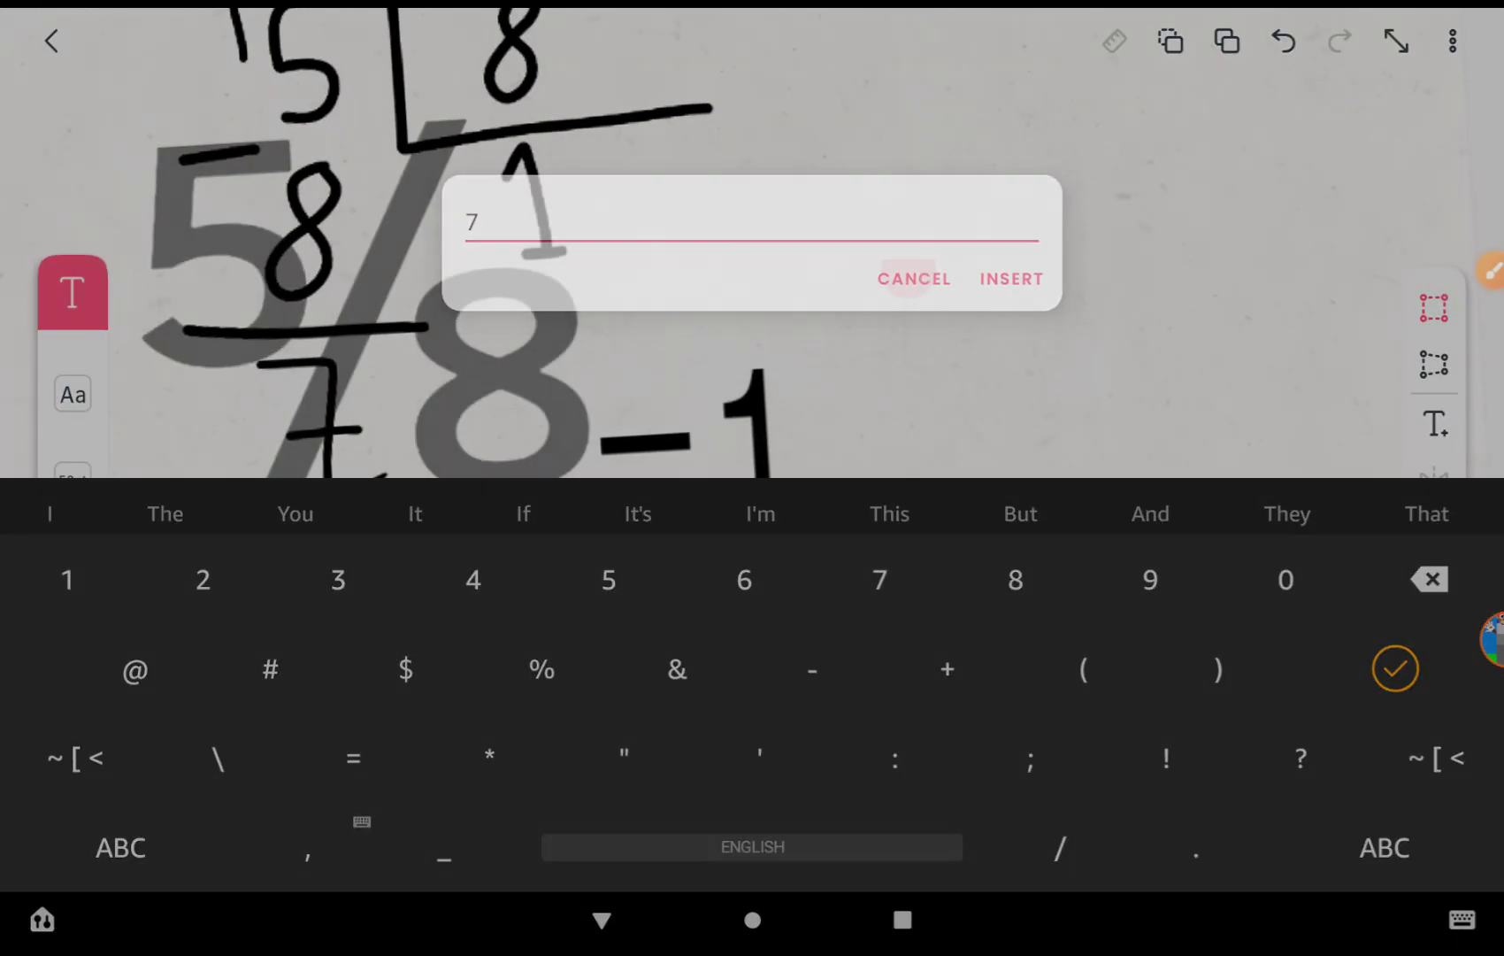
pyautogui.click(914, 278)
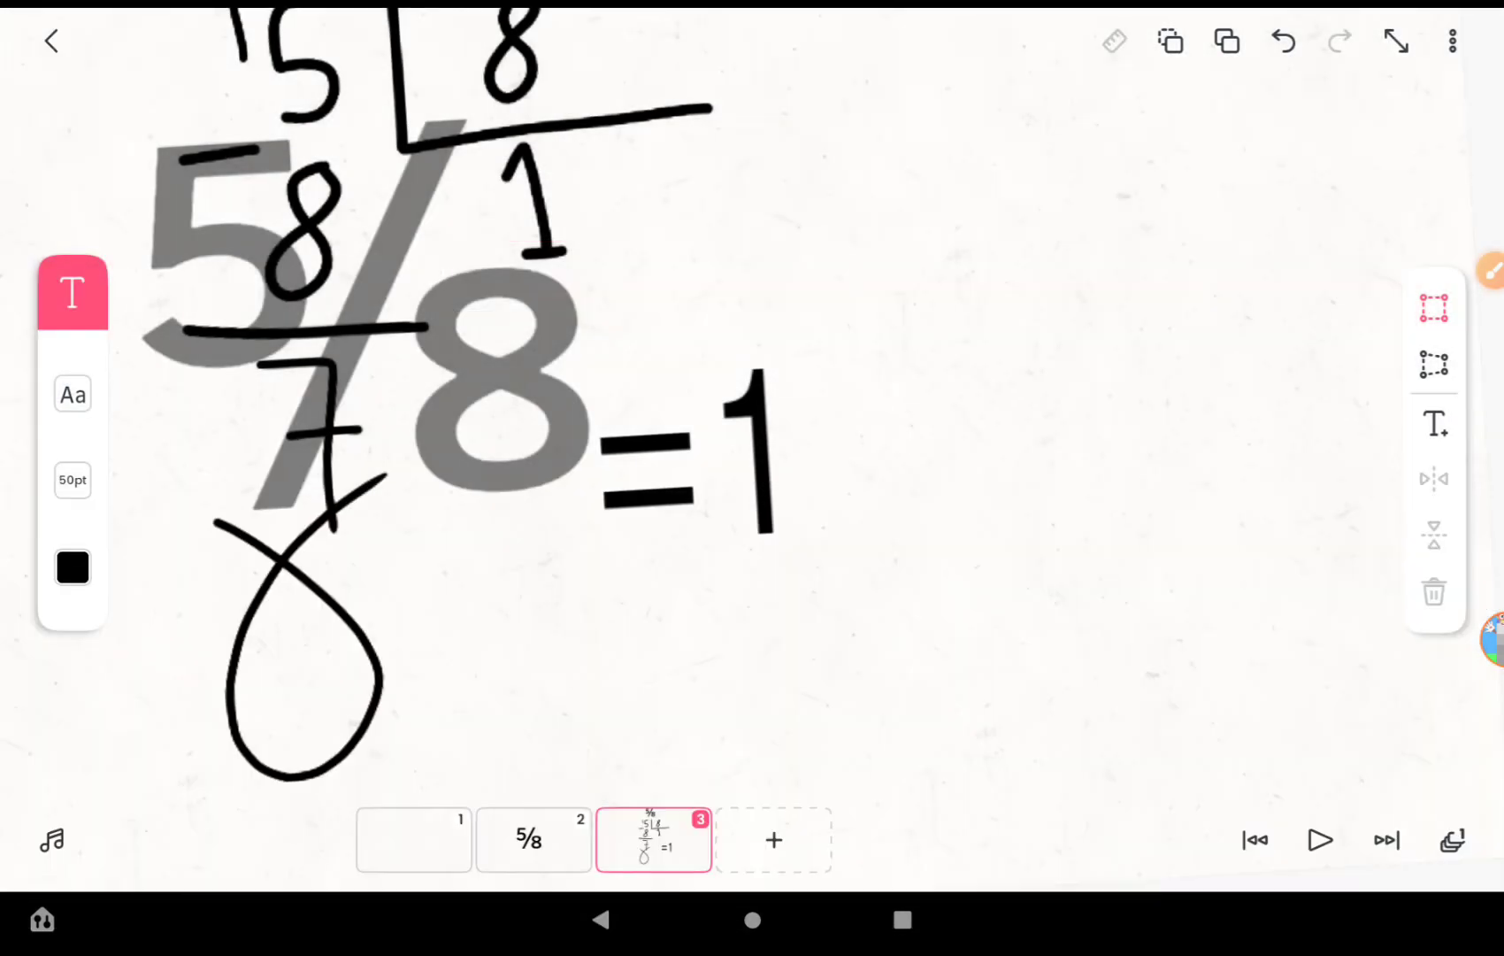
pyautogui.scroll(-3, 589, 410)
pyautogui.scroll(2, 588, 411)
pyautogui.scroll(1, 587, 410)
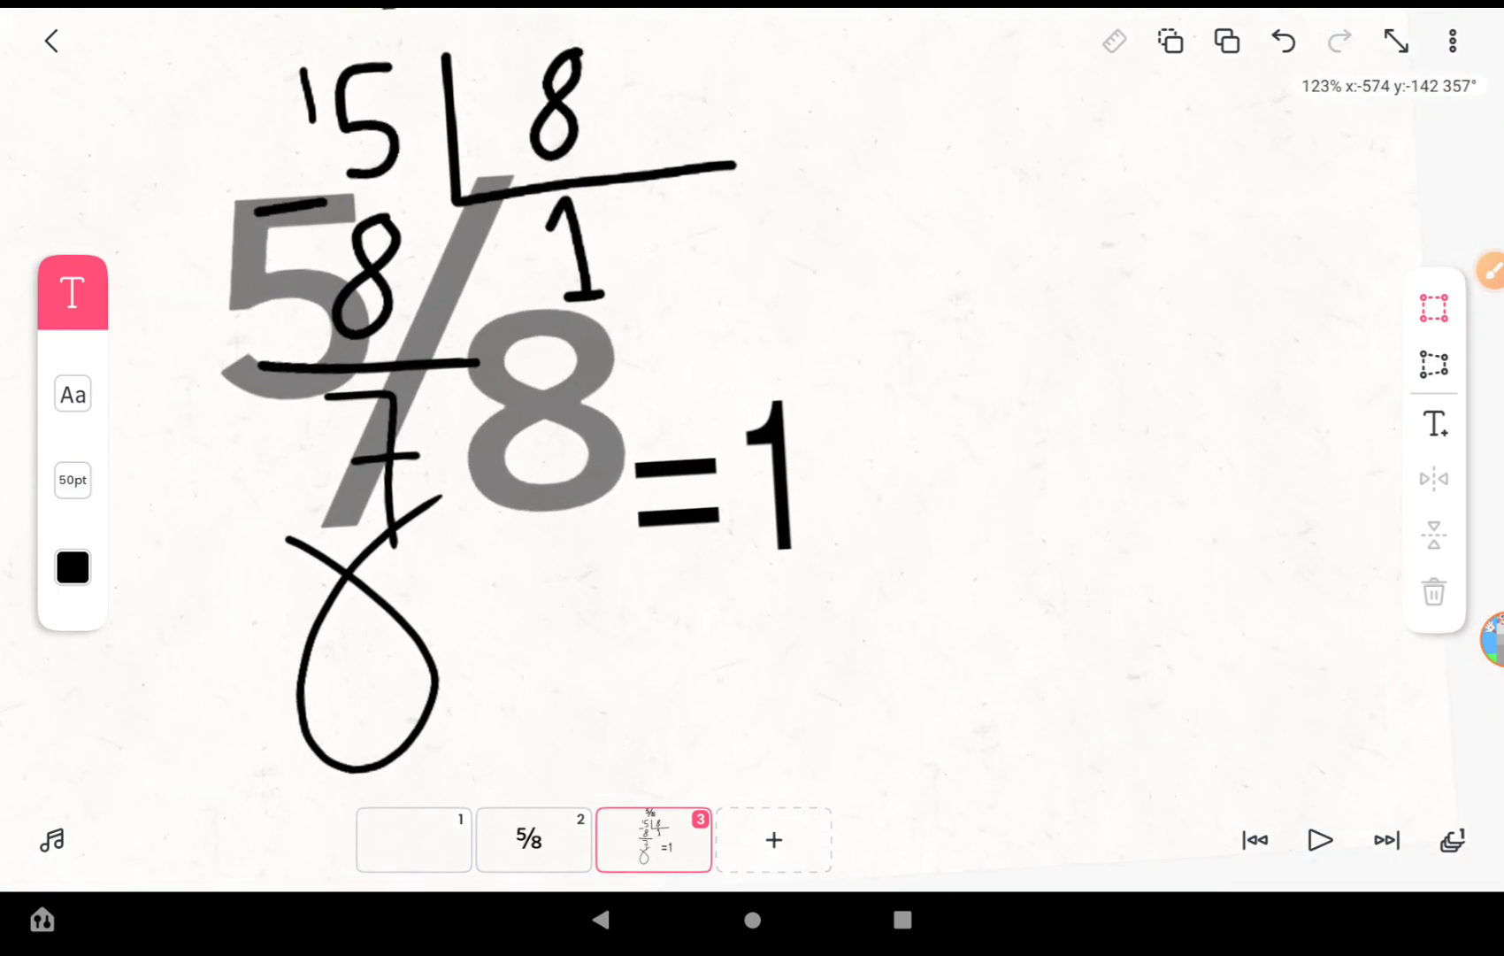
# Step: Insert ⅞ text beside the 1 to read =1⅞, then return to frame 2
pyautogui.click(752, 400)
pyautogui.click(111, 849)
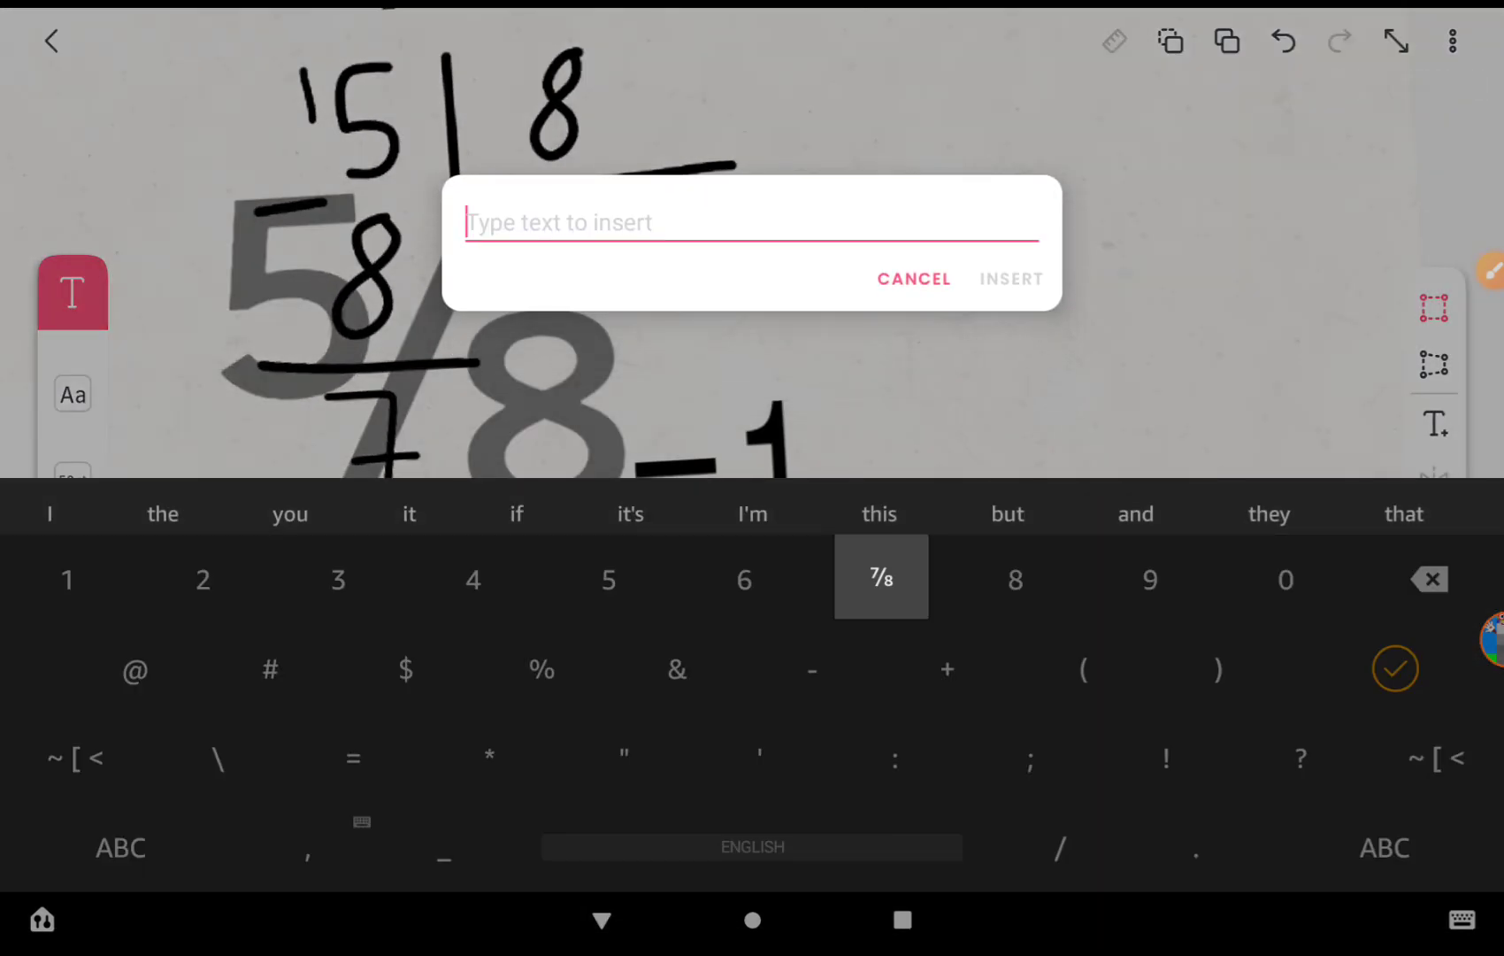
pyautogui.click(879, 579)
pyautogui.click(1011, 277)
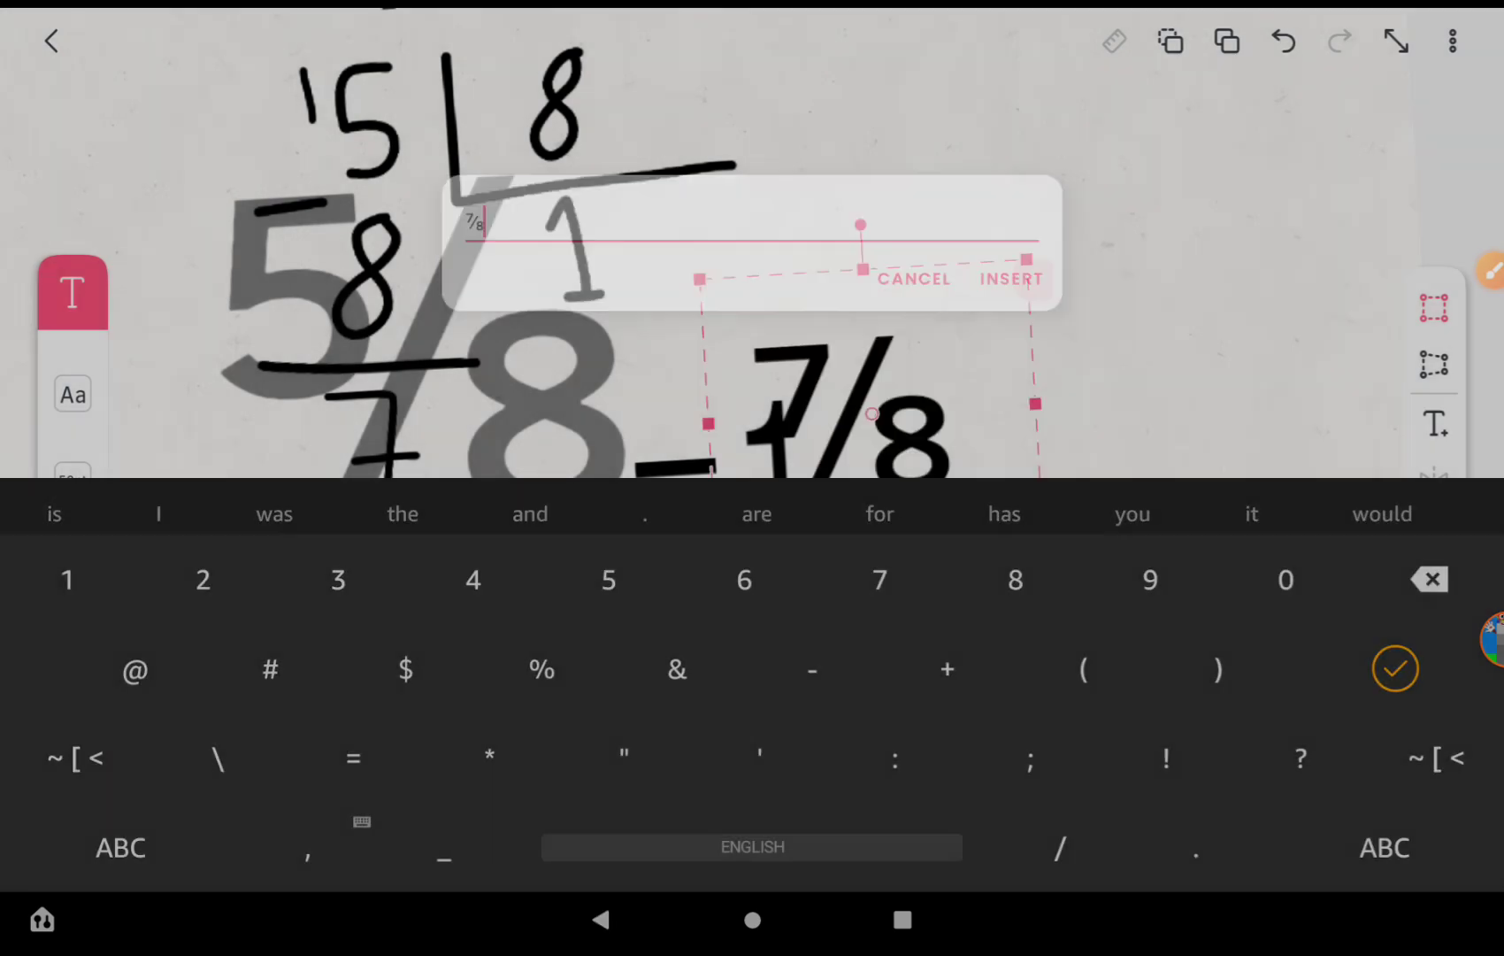
pyautogui.moveTo(893, 434)
pyautogui.mouseDown()
pyautogui.moveTo(954, 496)
pyautogui.moveTo(941, 470)
pyautogui.mouseUp()
pyautogui.click(1176, 705)
pyautogui.scroll(5, 823, 492)
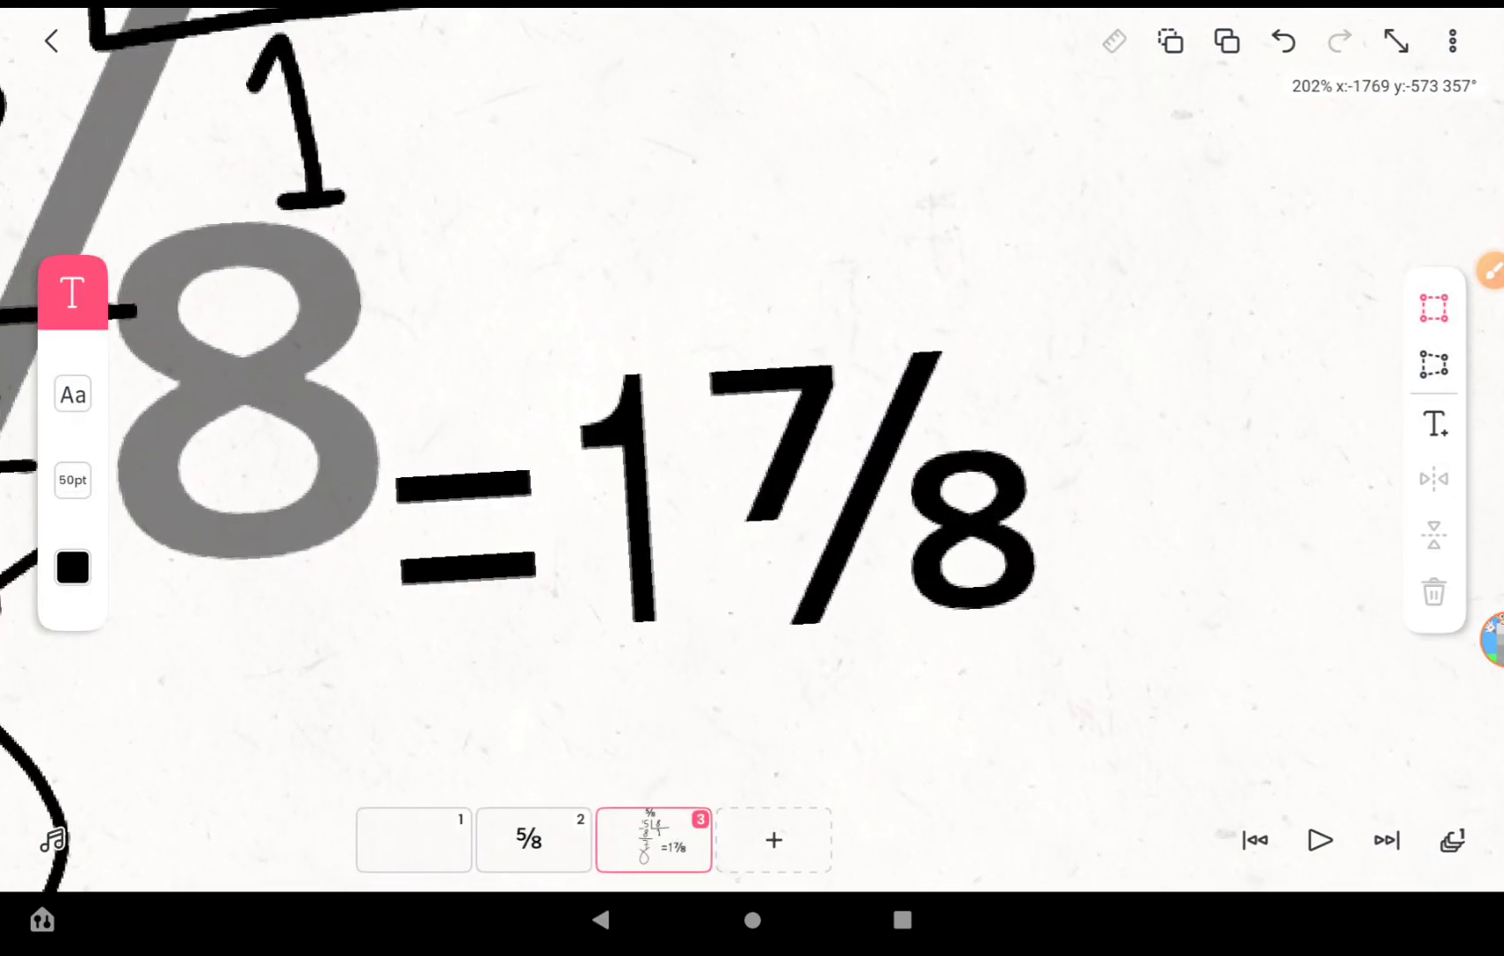
pyautogui.scroll(-1, 752, 471)
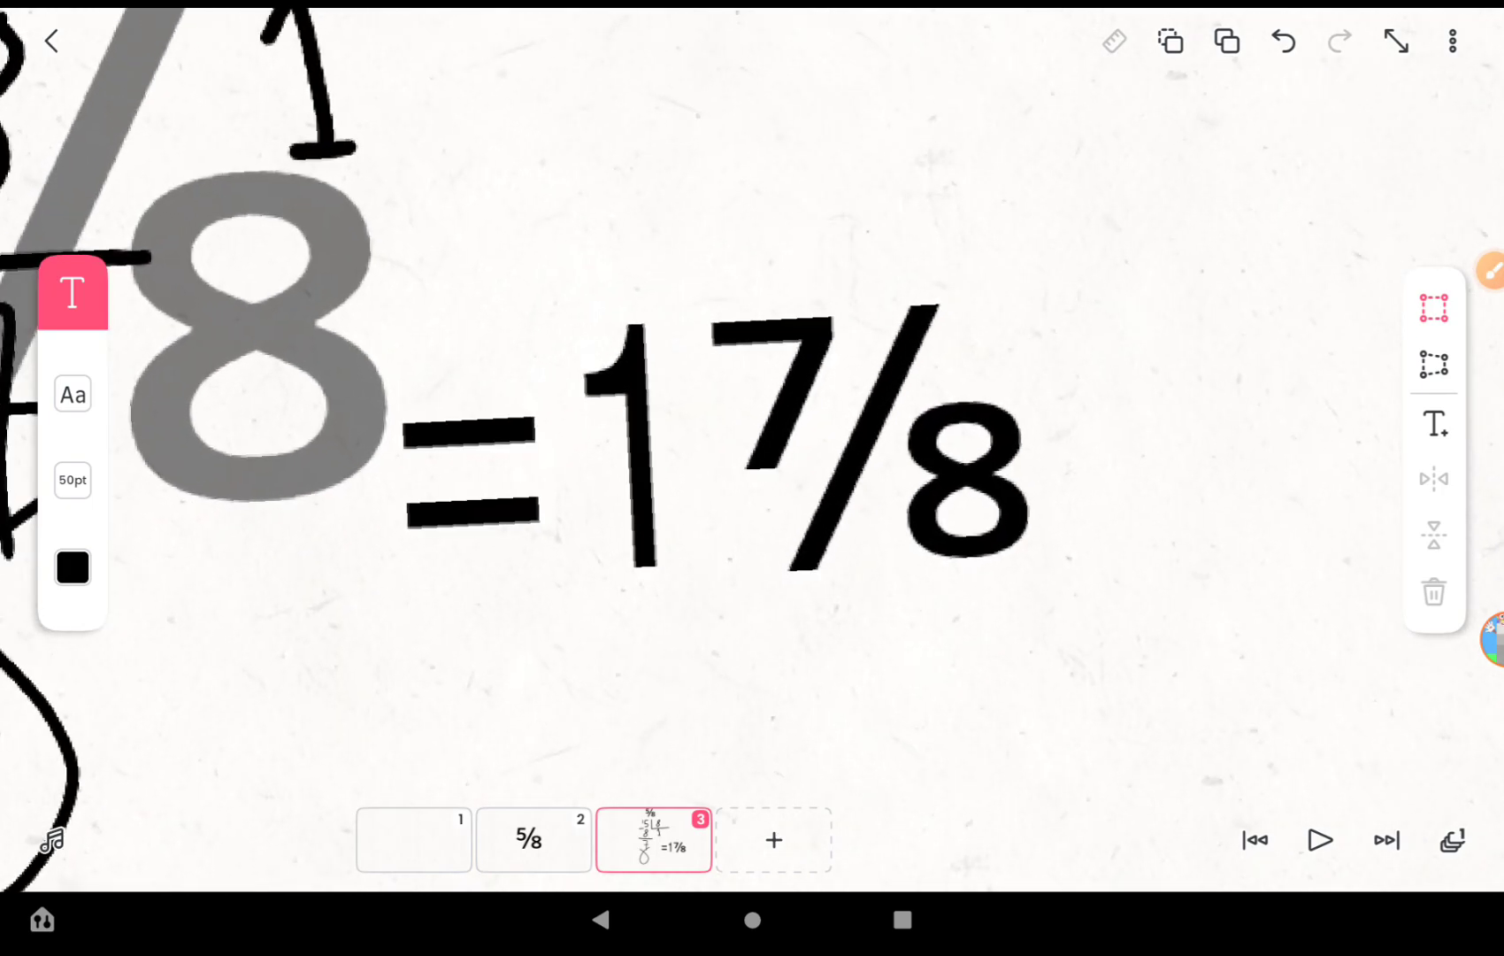
pyautogui.scroll(-3, 753, 470)
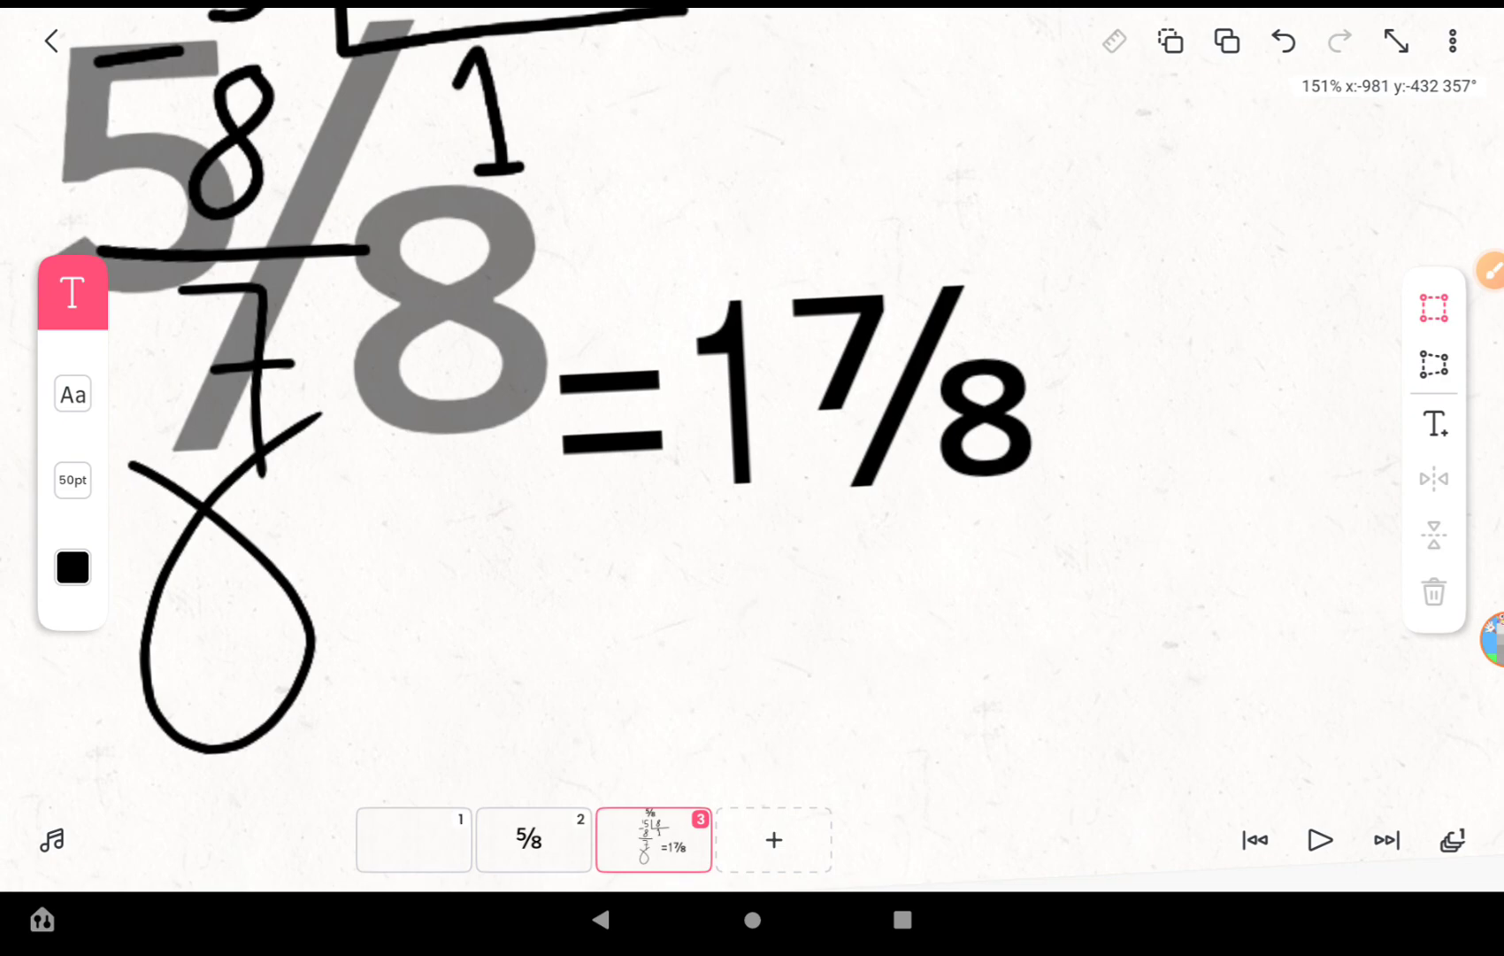
pyautogui.scroll(3, 752, 470)
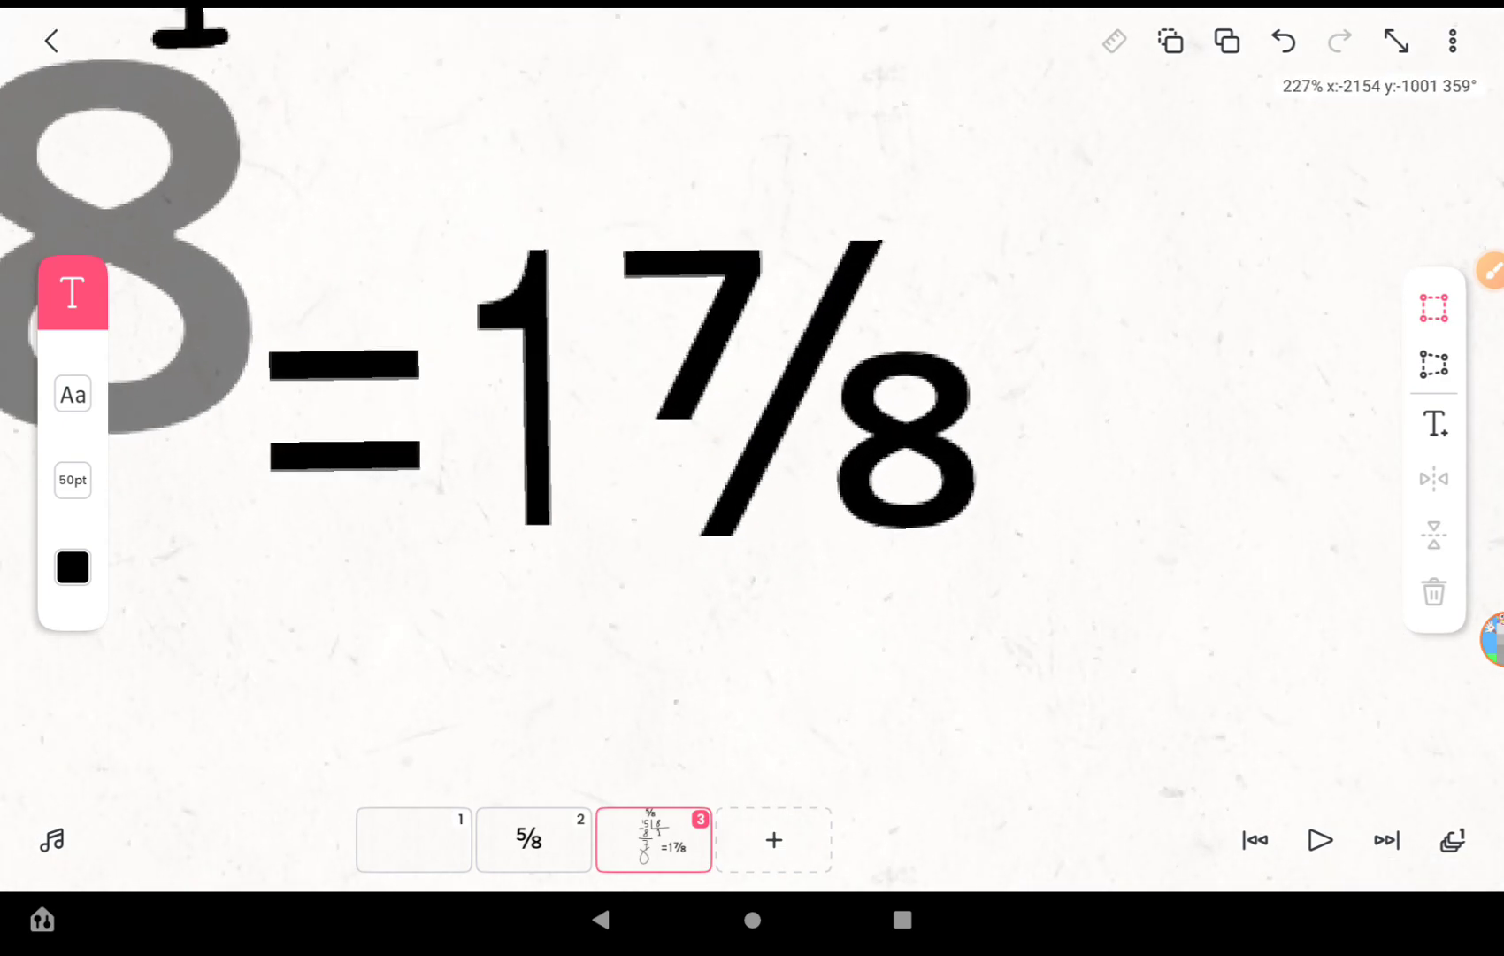
pyautogui.scroll(-2, 753, 470)
pyautogui.scroll(4, 752, 470)
pyautogui.scroll(-3, 752, 470)
pyautogui.scroll(-5, 753, 470)
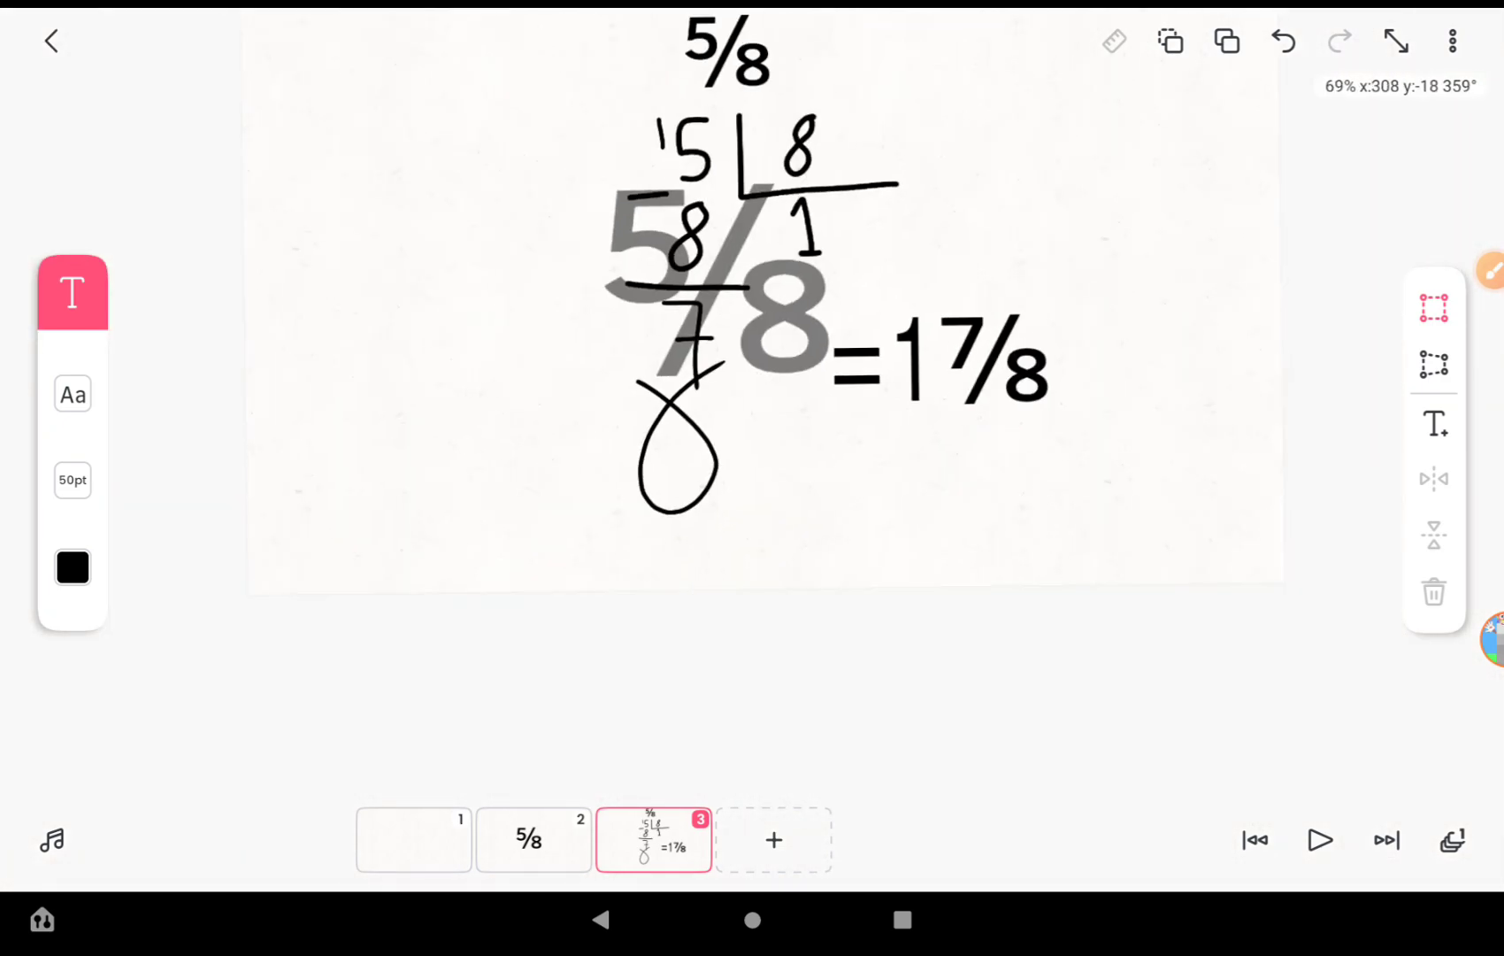
pyautogui.scroll(-1, 752, 470)
pyautogui.scroll(2, 752, 469)
pyautogui.scroll(-2, 753, 470)
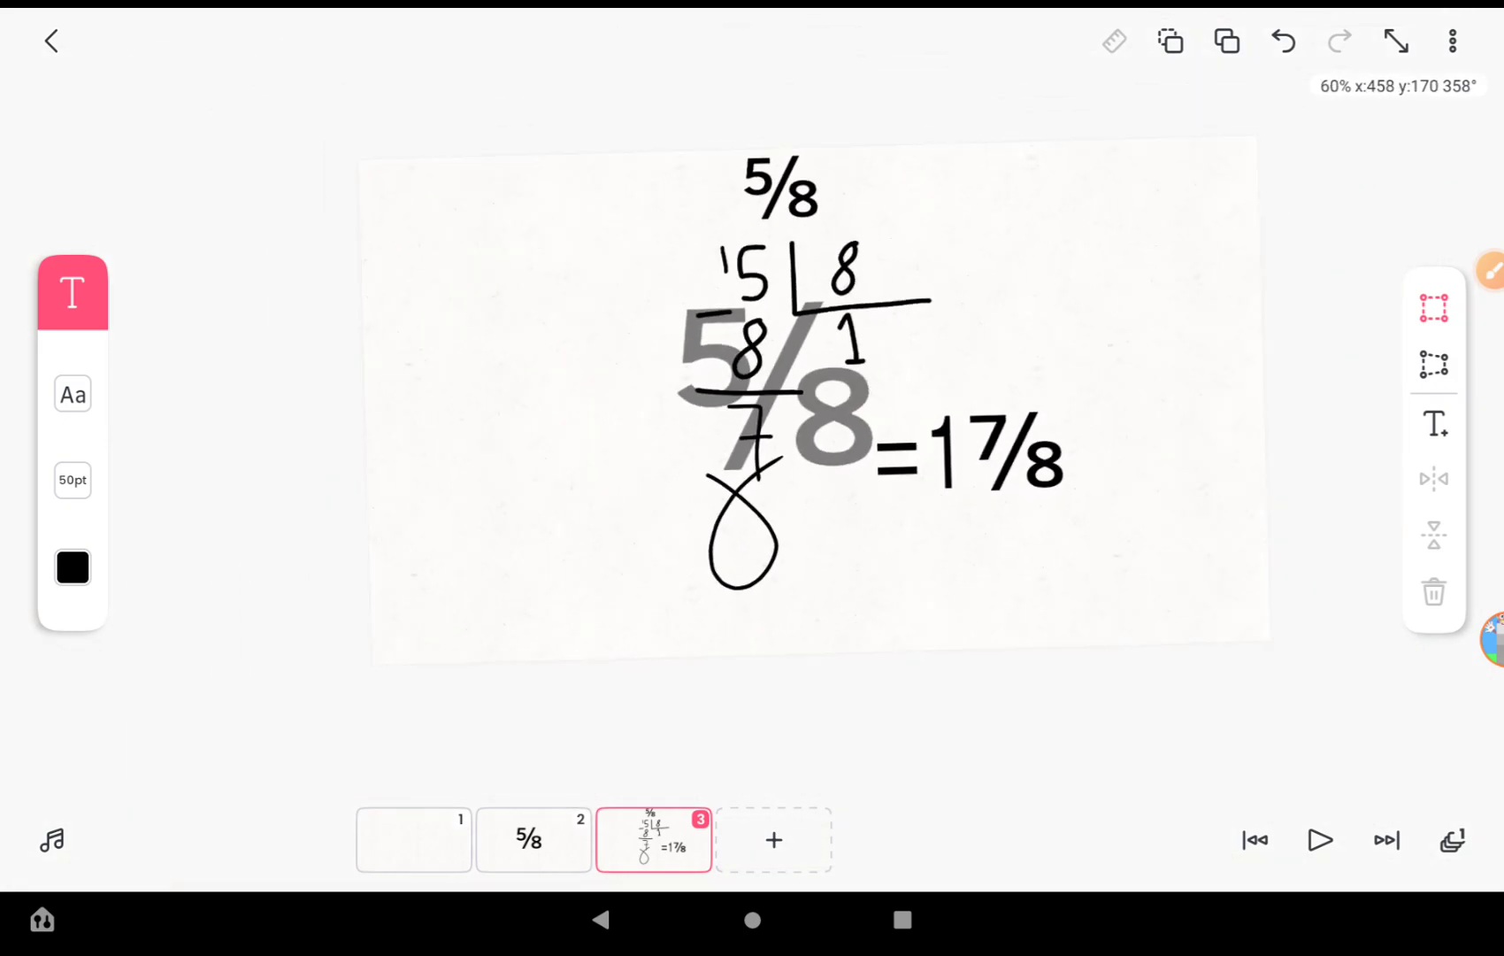
pyautogui.moveTo(900, 822); pyautogui.dragTo(652, 821)
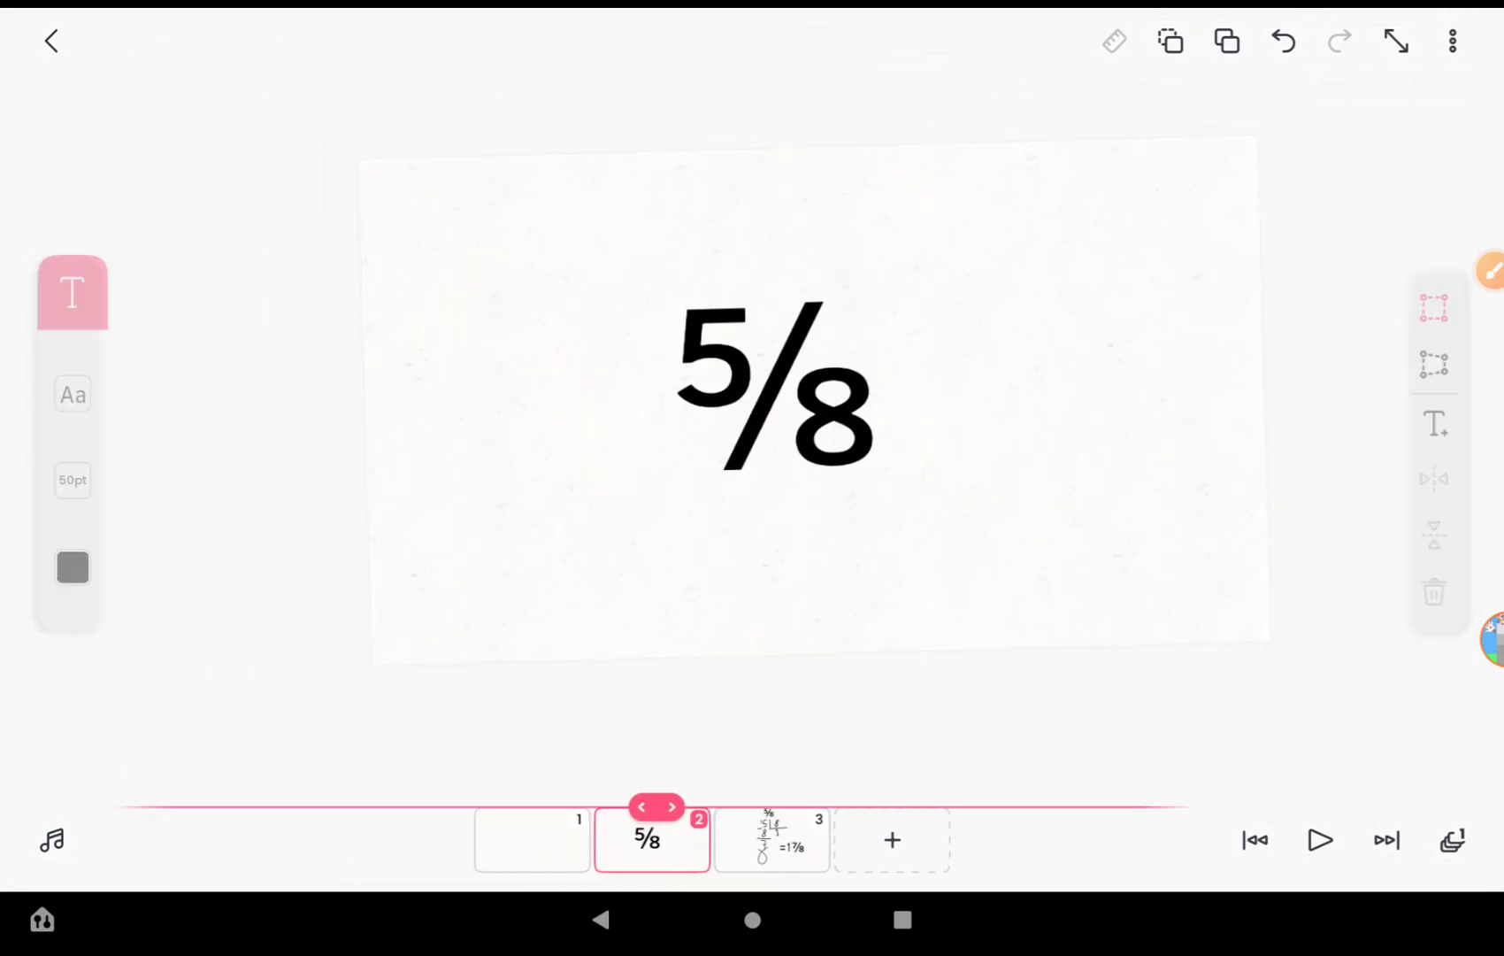
# Step: Lasso the 5/8 fraction on frame 2 and move it up and left
pyautogui.click(752, 703)
pyautogui.click(74, 442)
pyautogui.click(769, 388)
pyautogui.moveTo(770, 388); pyautogui.dragTo(612, 392)
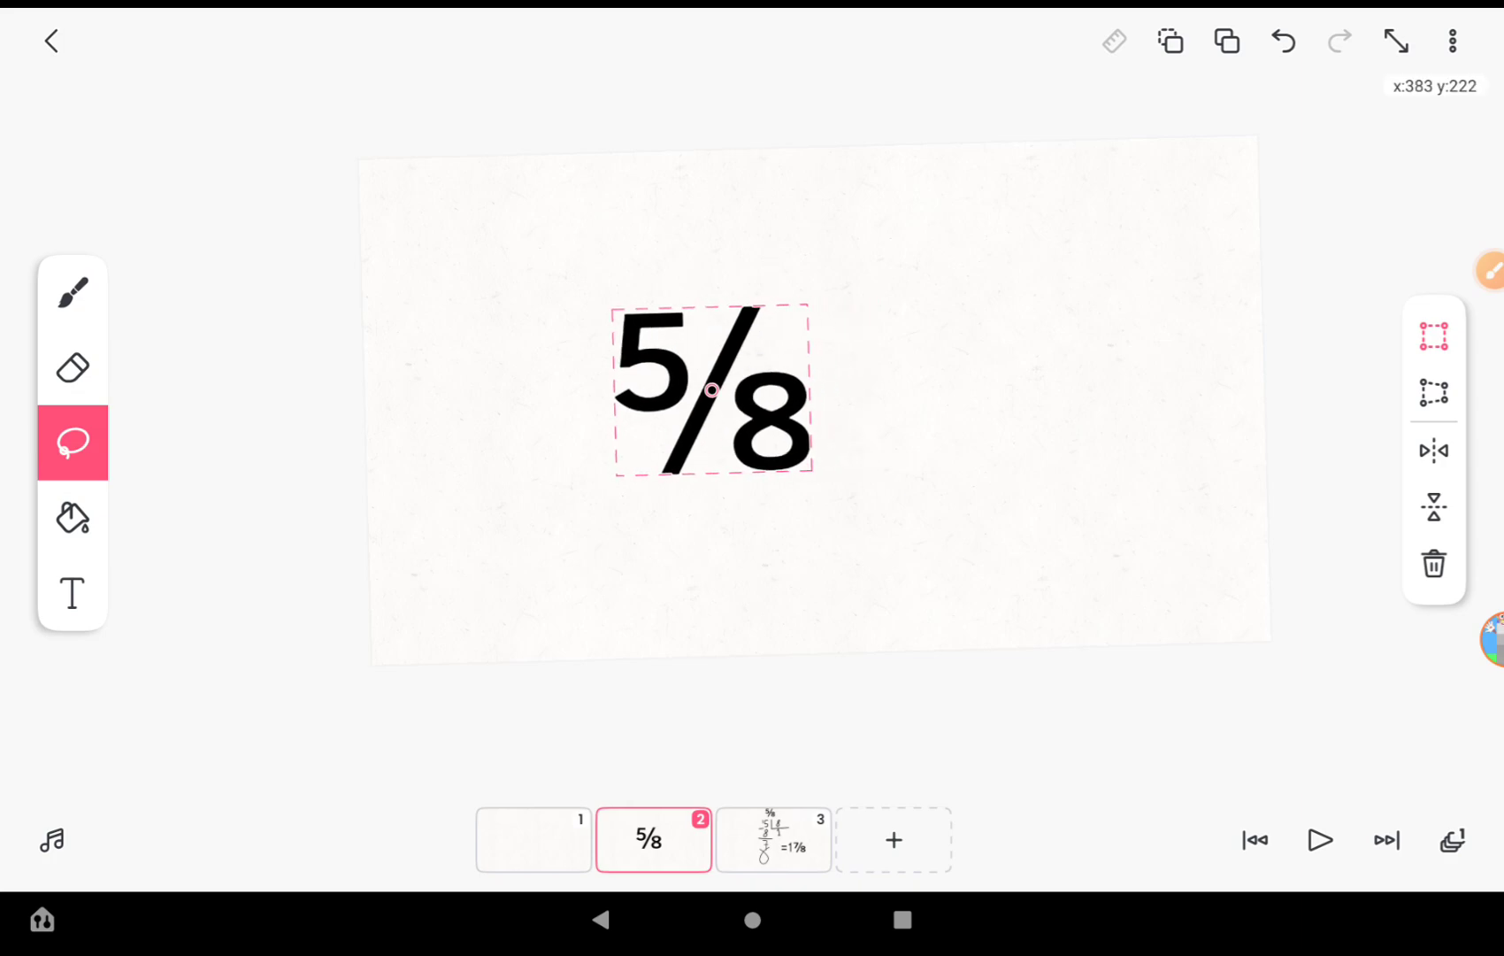
pyautogui.click(941, 529)
# Step: Add =1⅞ text right of 5/8 and enlarge it to match the fraction
pyautogui.click(71, 591)
pyautogui.click(752, 353)
pyautogui.write('=1')
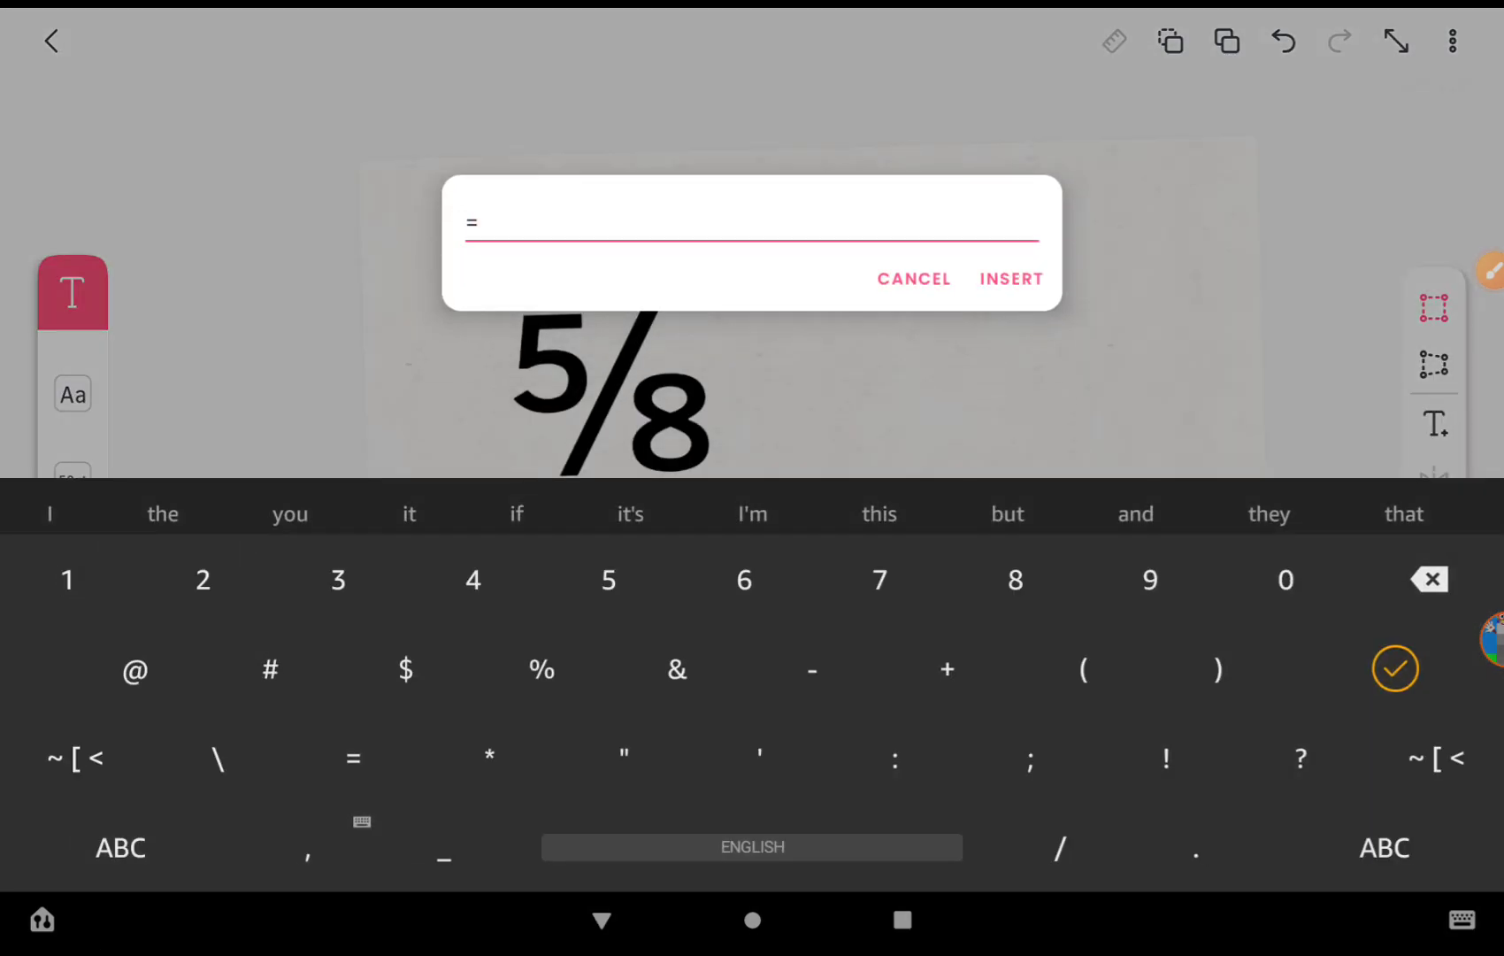
pyautogui.click(121, 848)
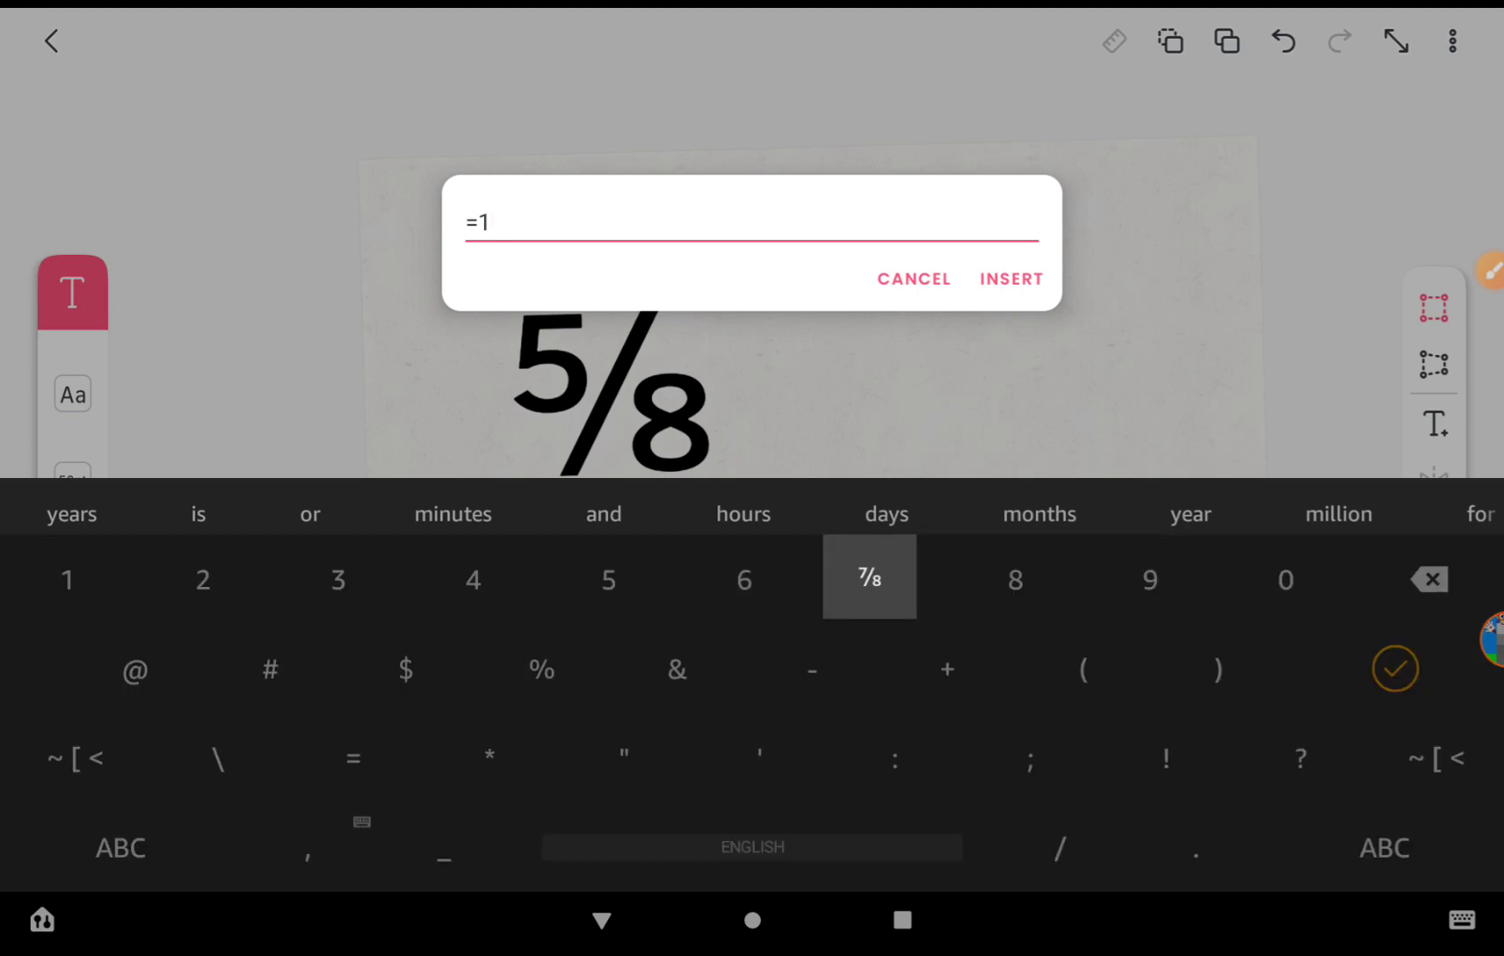
pyautogui.click(880, 577)
pyautogui.click(1010, 278)
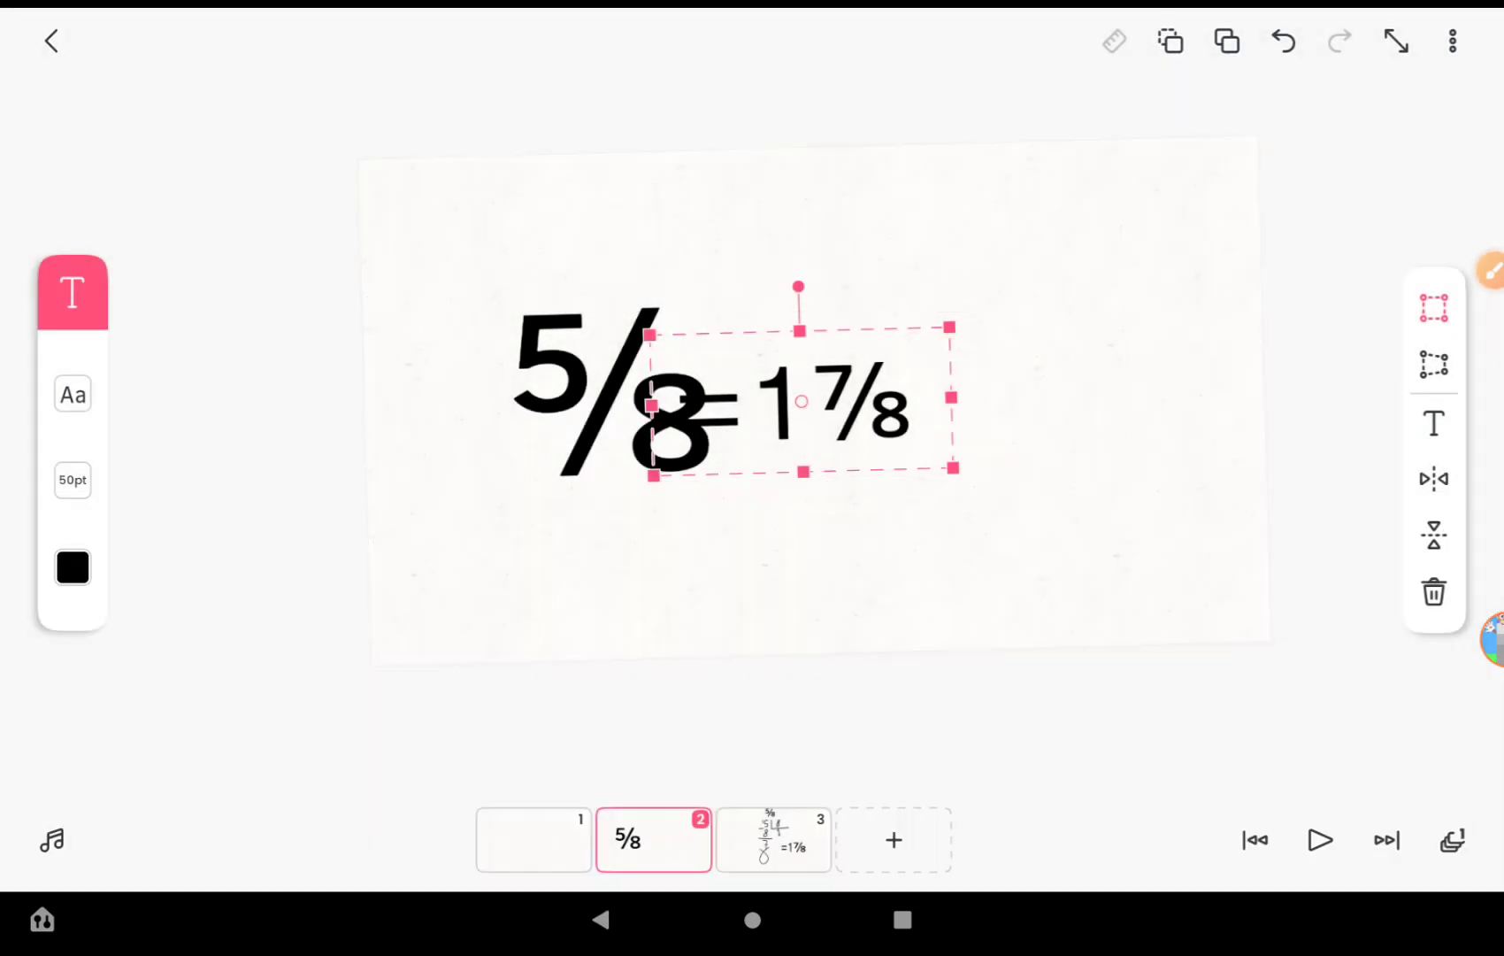
pyautogui.moveTo(801, 400); pyautogui.dragTo(931, 395)
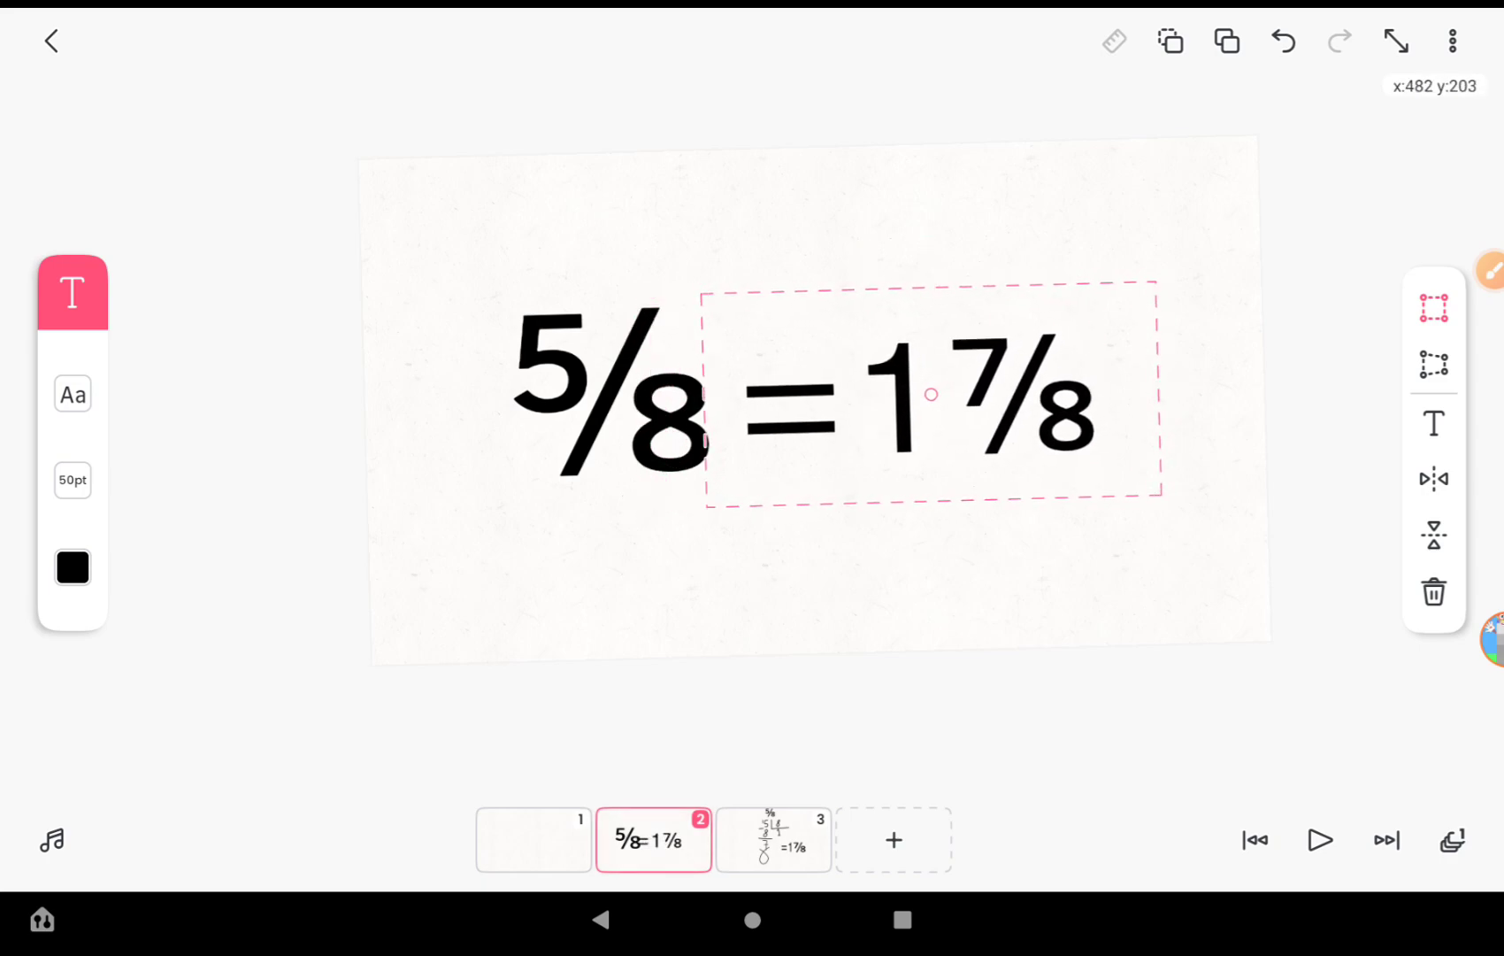
pyautogui.moveTo(1158, 285); pyautogui.dragTo(1210, 252)
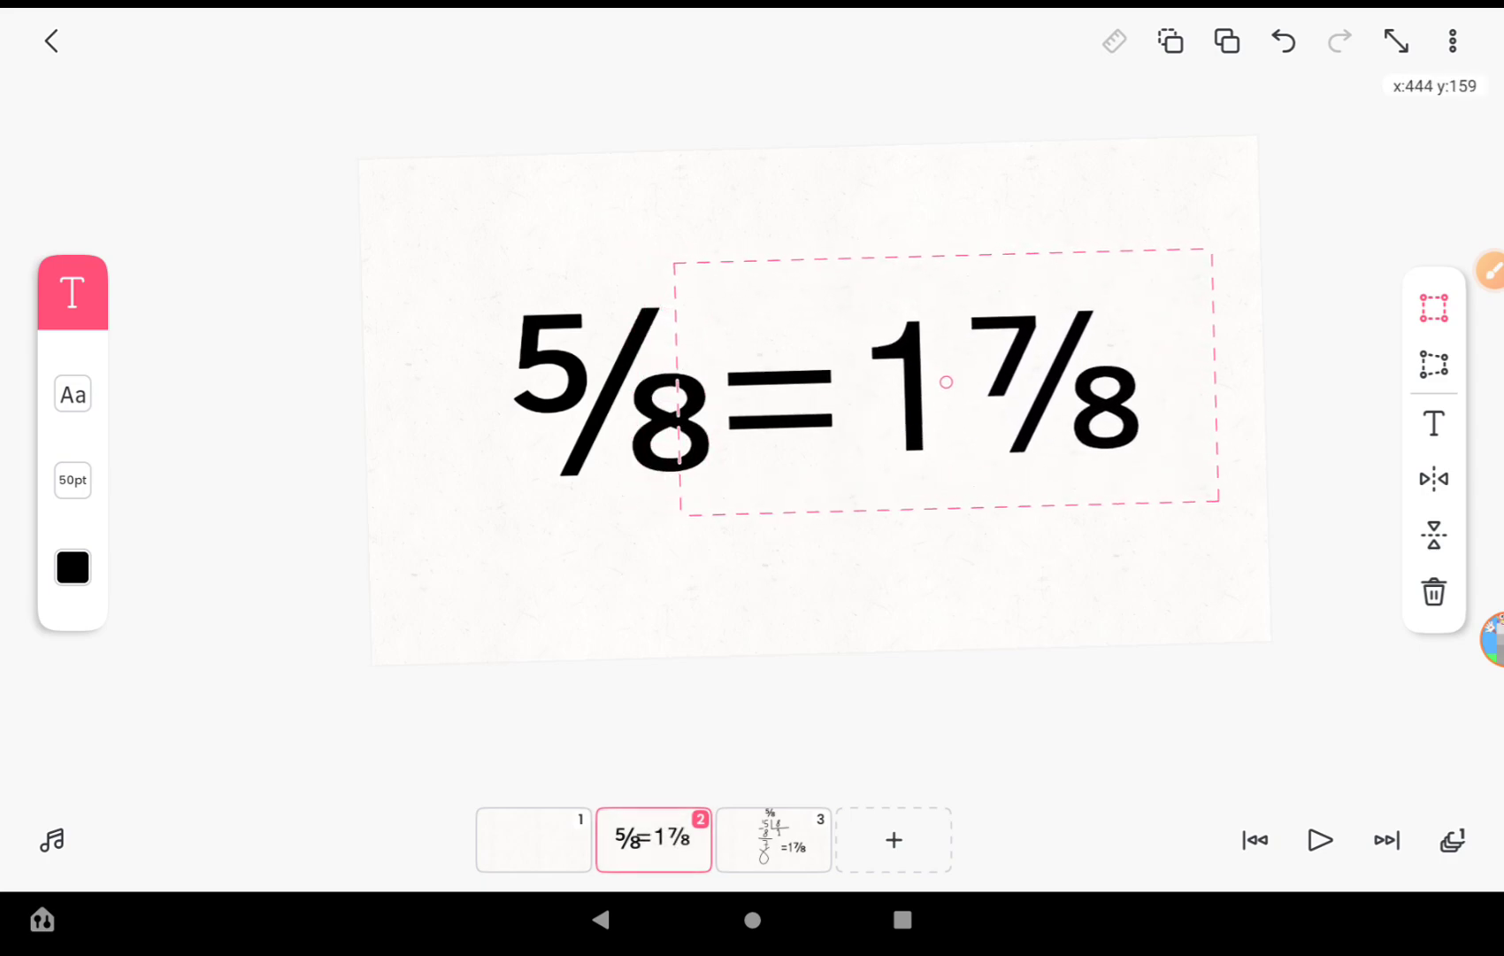
pyautogui.click(822, 703)
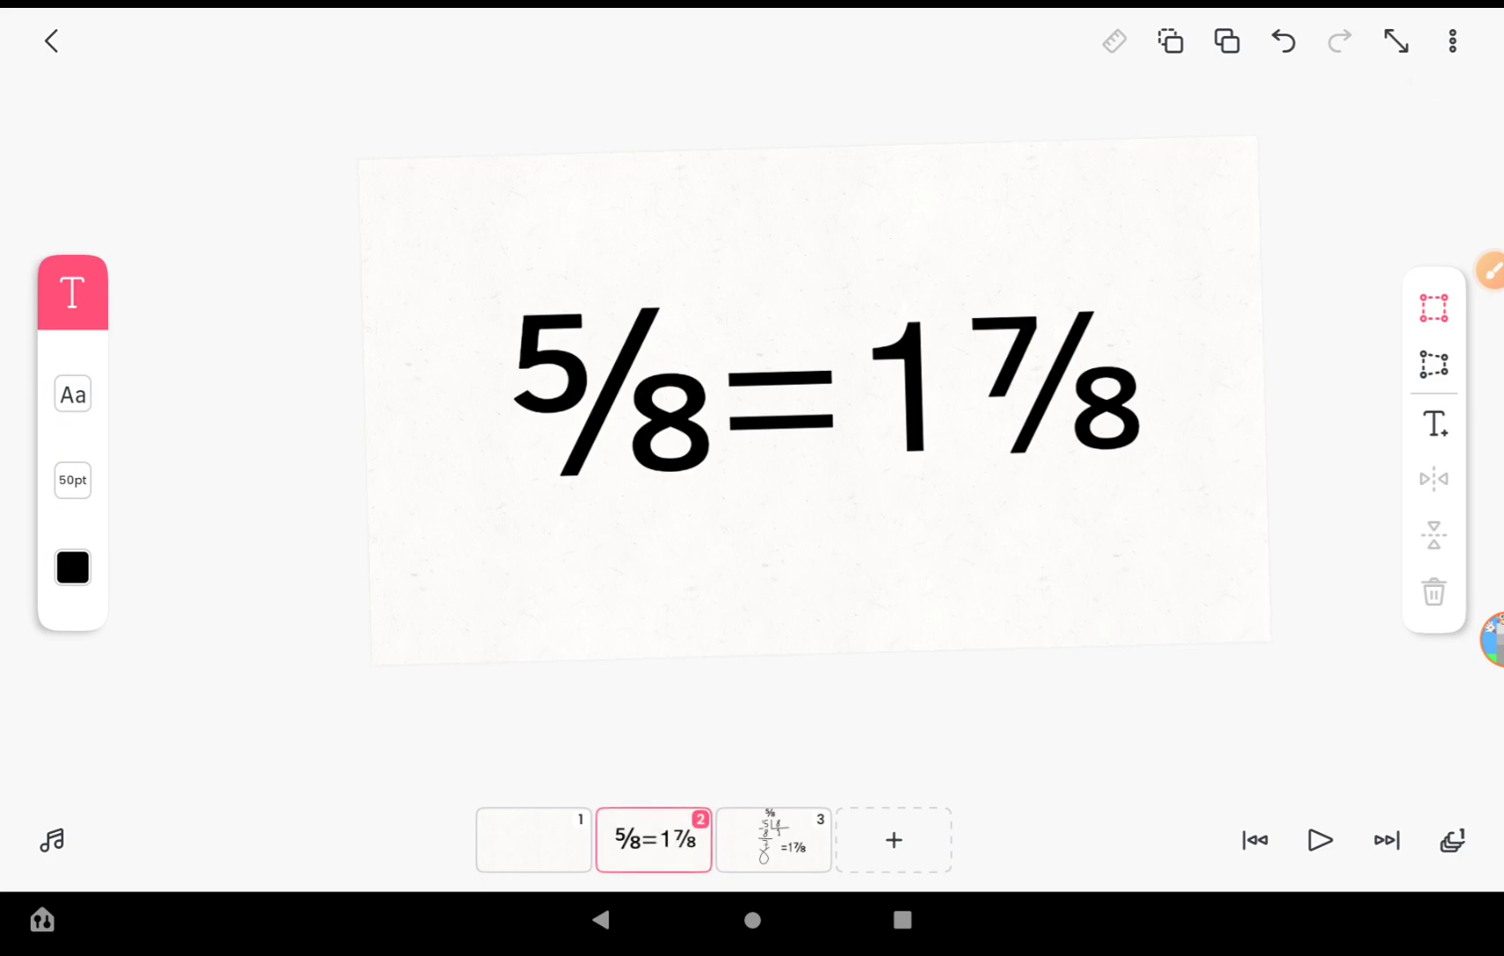
pyautogui.scroll(4, 752, 389)
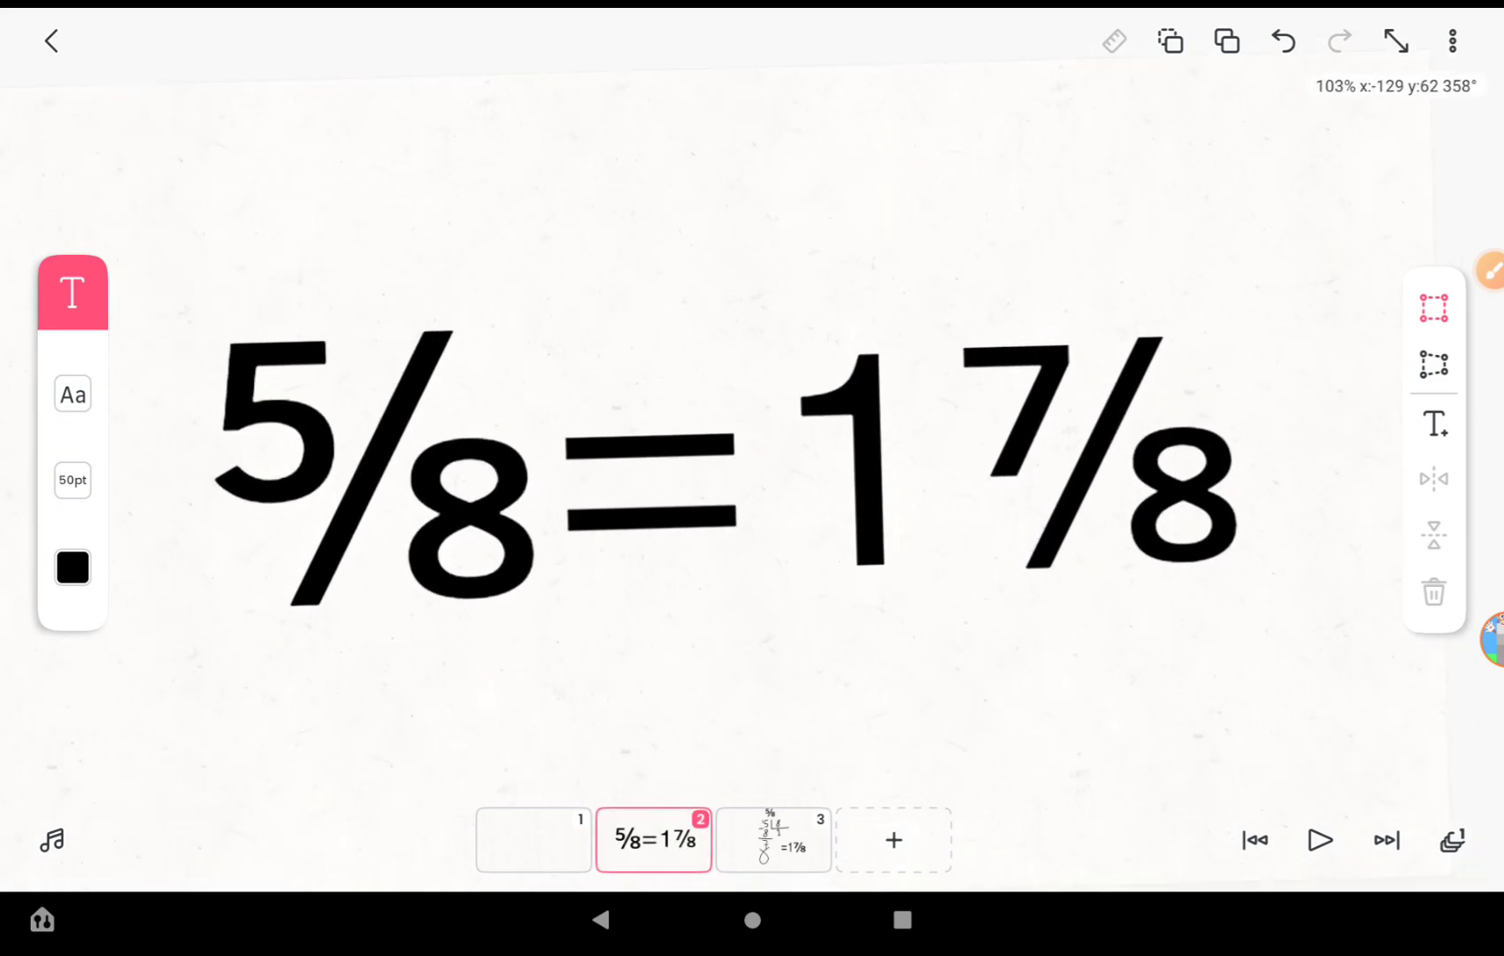
# Step: Select frame 3 in the timeline to show the handwritten long division and =1⅞
pyautogui.click(772, 841)
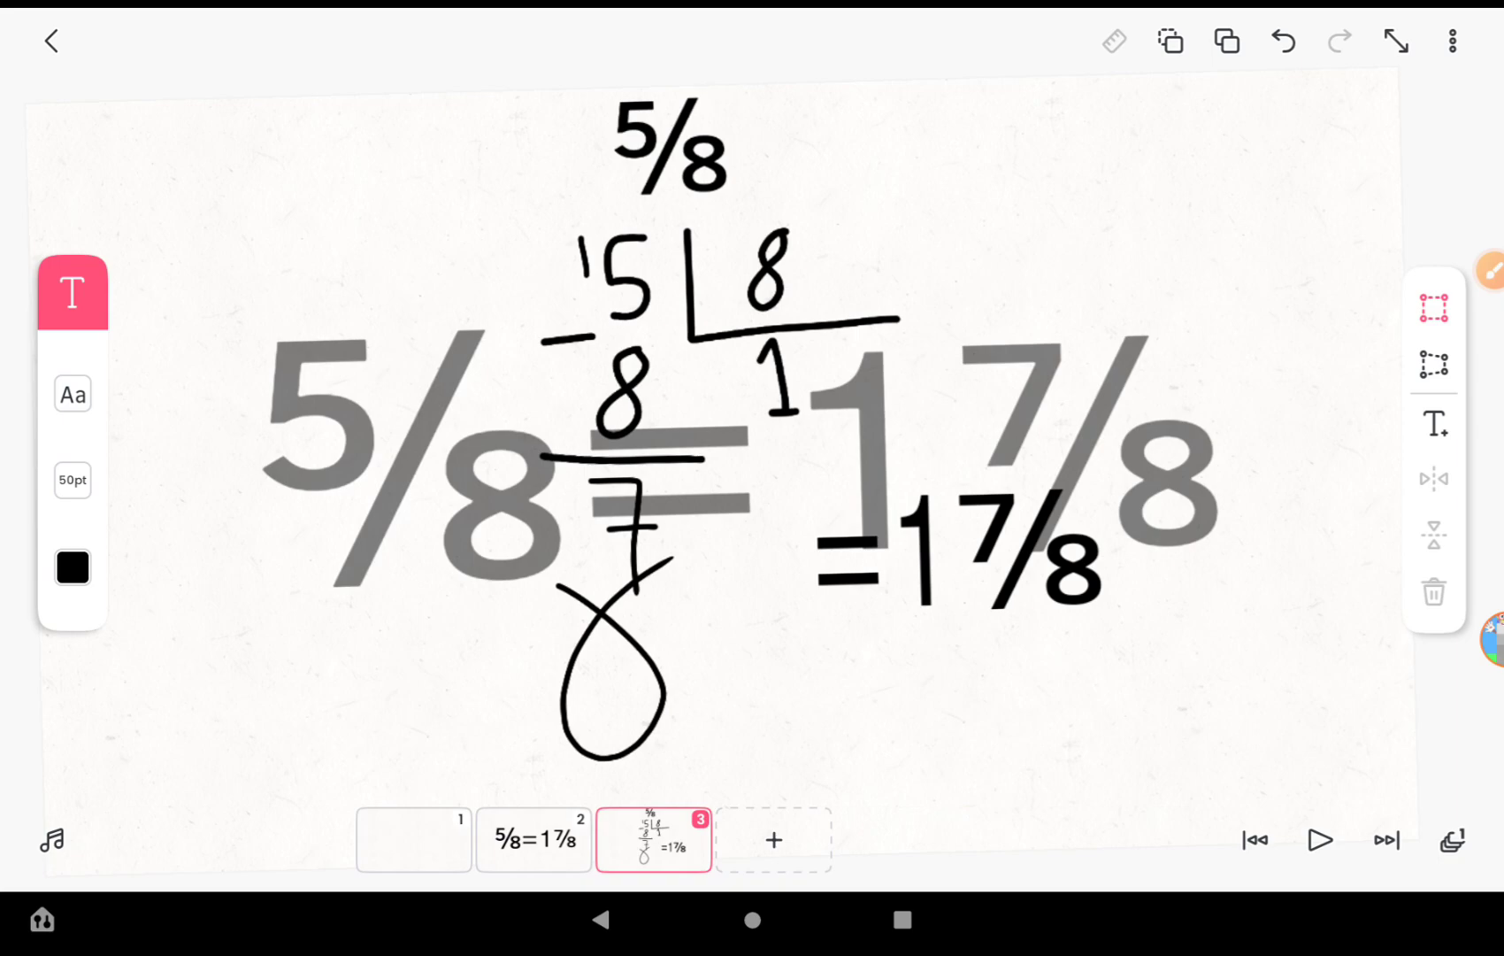
pyautogui.scroll(3, 752, 471)
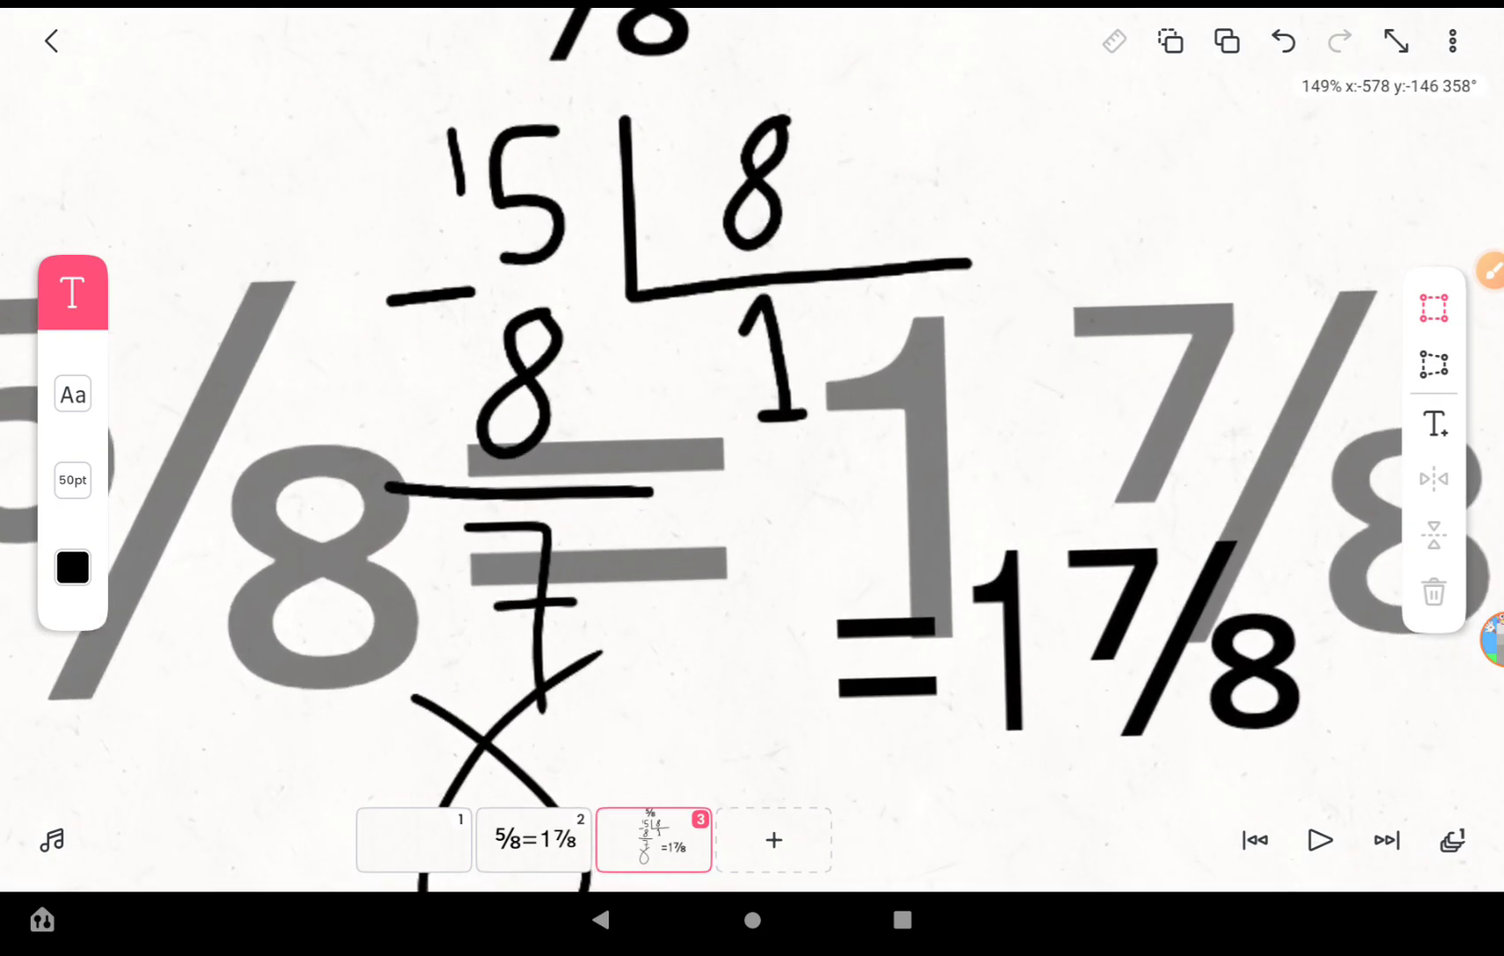
pyautogui.scroll(-5, 752, 471)
pyautogui.scroll(2, 752, 471)
pyautogui.scroll(1, 752, 471)
pyautogui.scroll(-1, 752, 470)
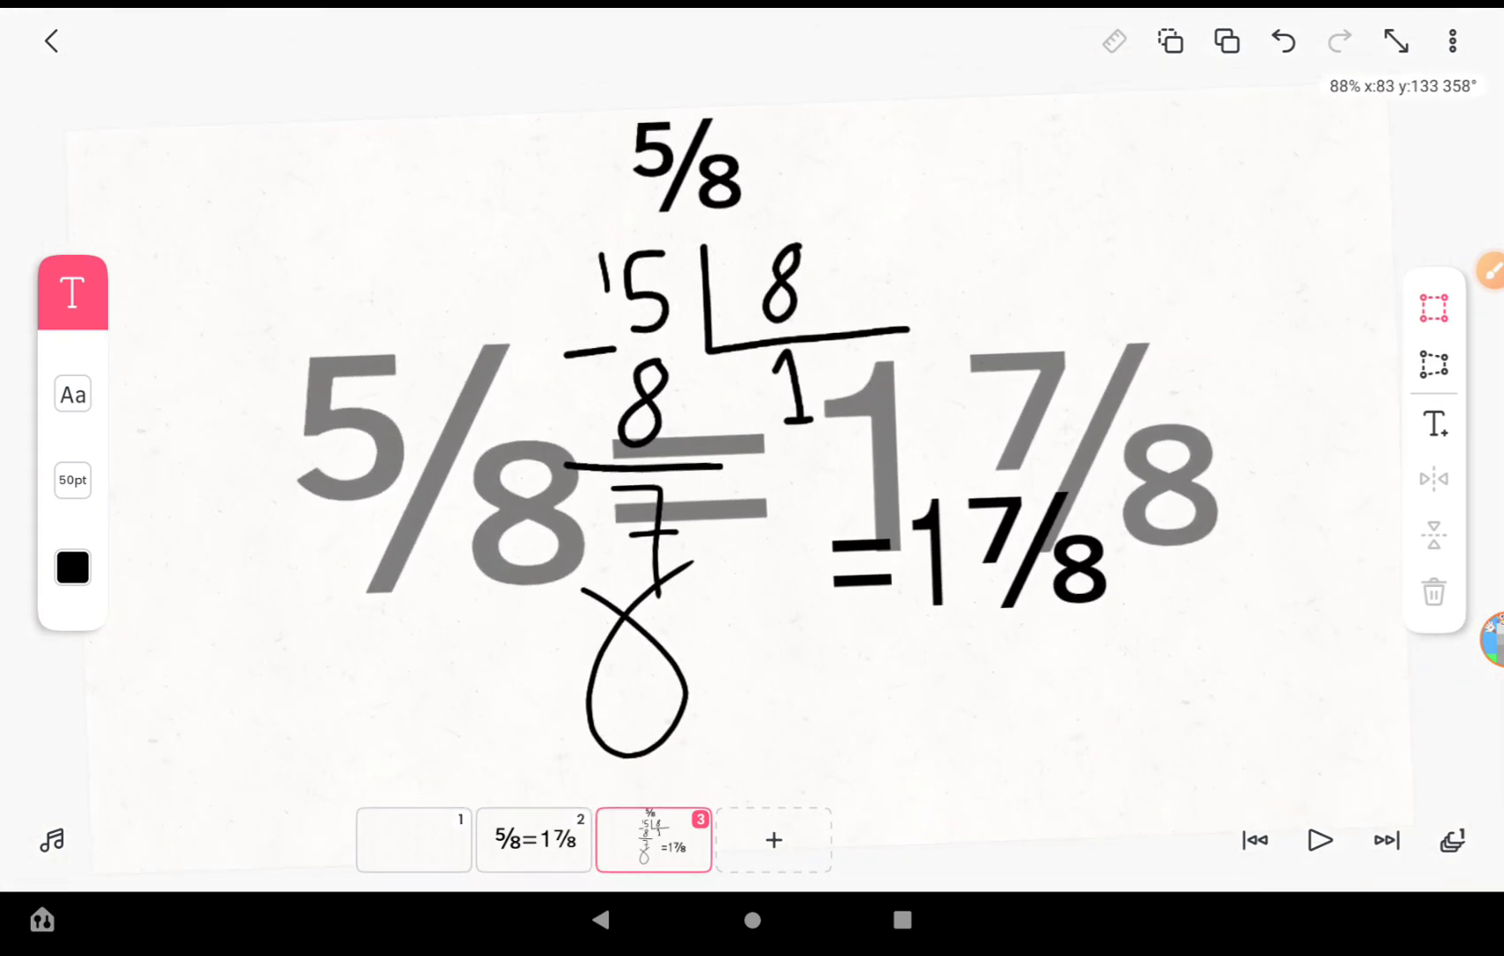